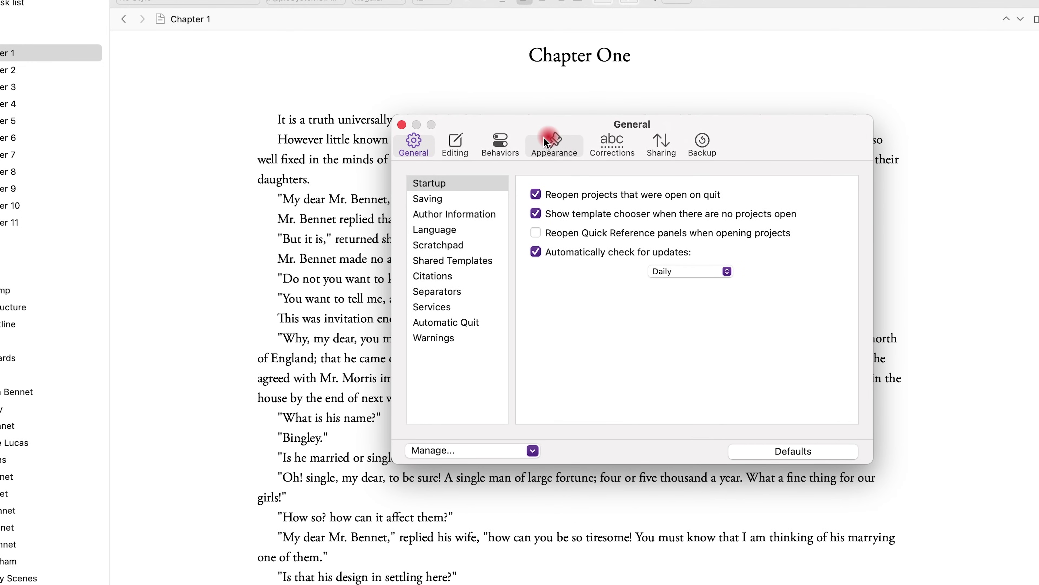
# Step: Open the font chooser for the binder font in the Appearance settings
pyautogui.click(556, 148)
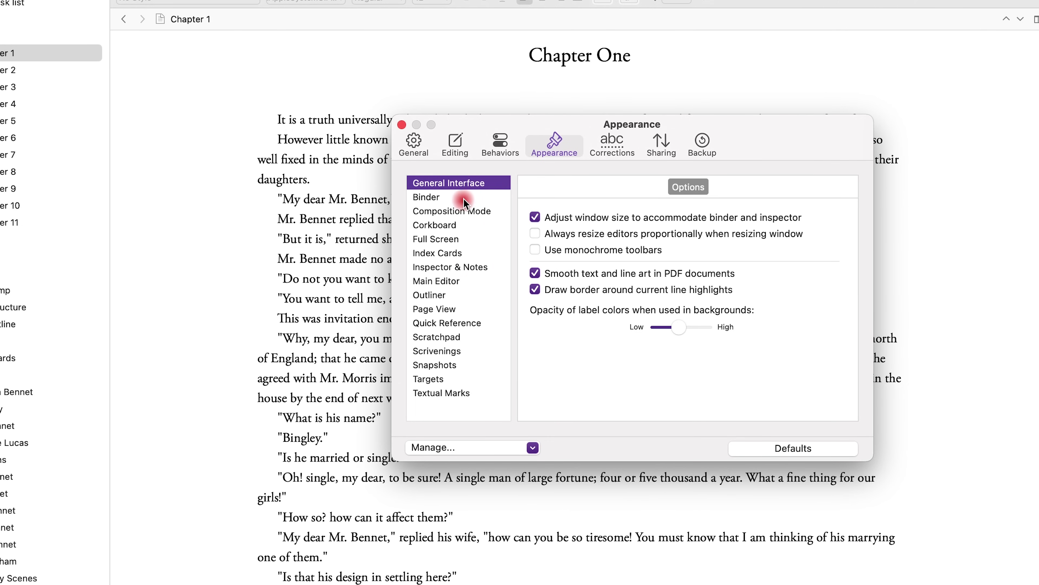
pyautogui.click(434, 197)
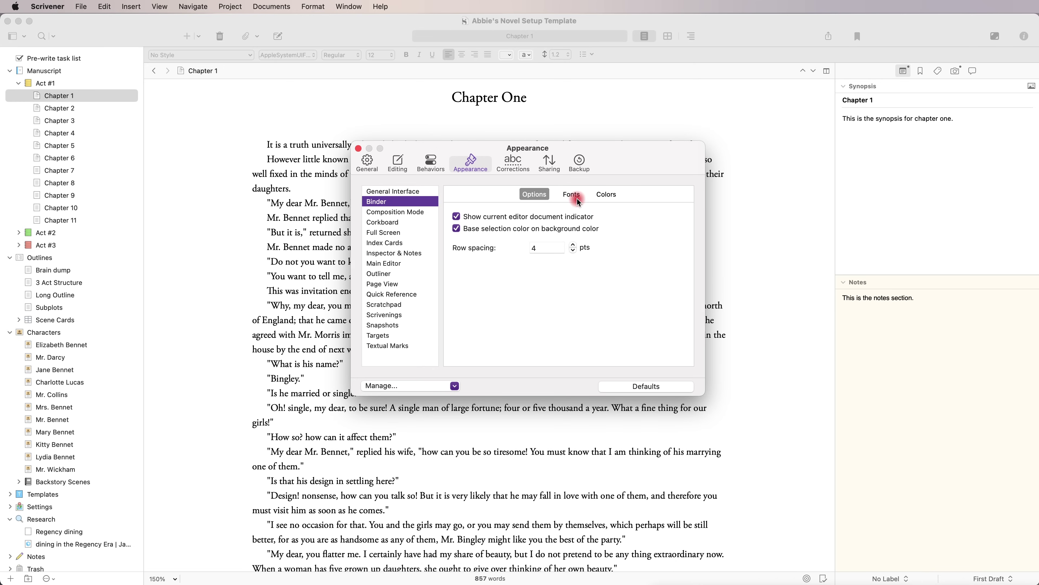
pyautogui.click(692, 187)
pyautogui.click(680, 217)
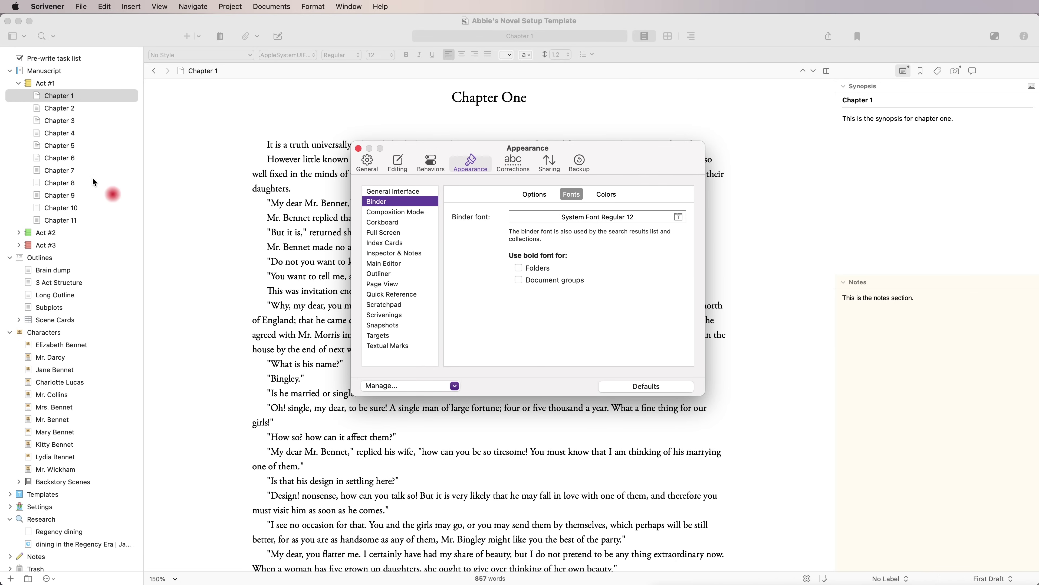
pyautogui.click(679, 217)
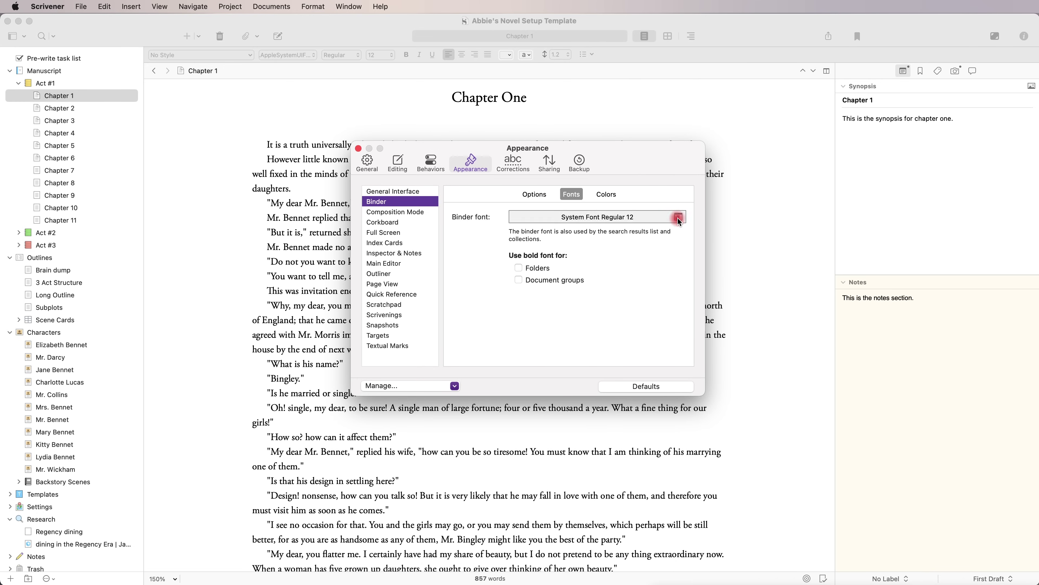
pyautogui.moveTo(766, 330); pyautogui.dragTo(558, 229)
pyautogui.moveTo(684, 340); pyautogui.dragTo(732, 394)
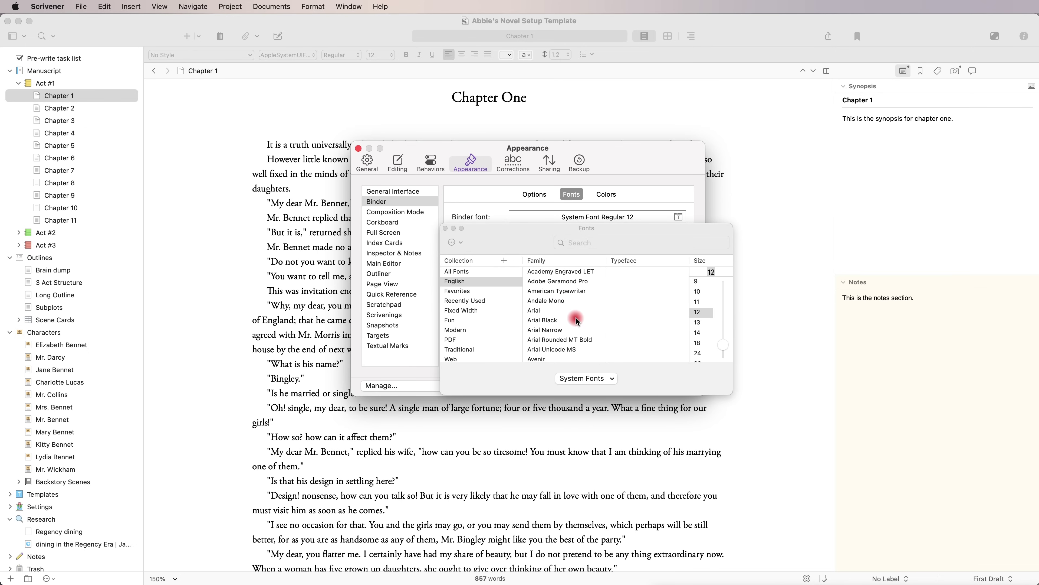
# Step: Try Baskerville as the binder font
pyautogui.scroll(-3, 567, 337)
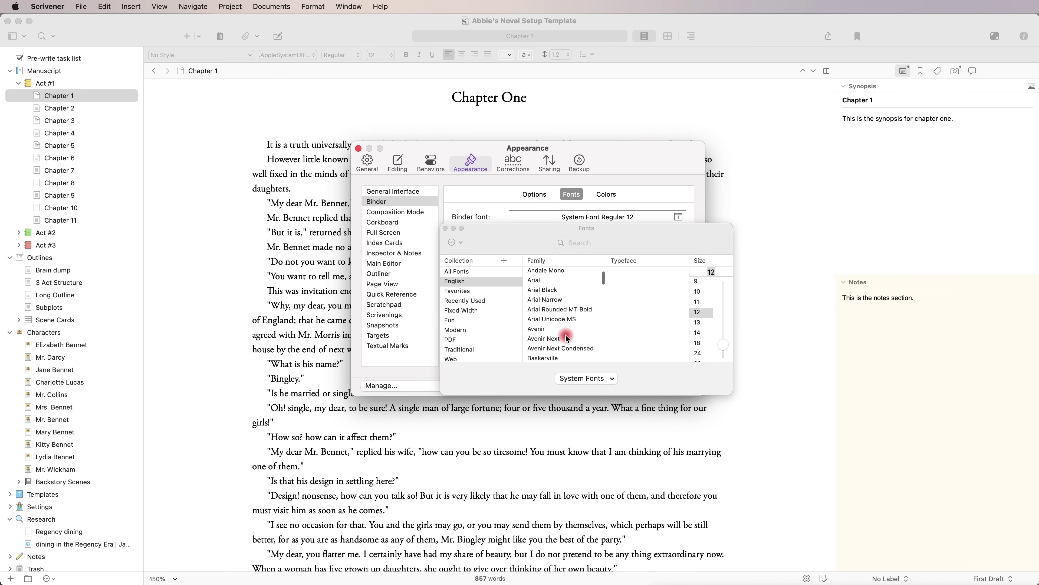
pyautogui.scroll(-1, 567, 338)
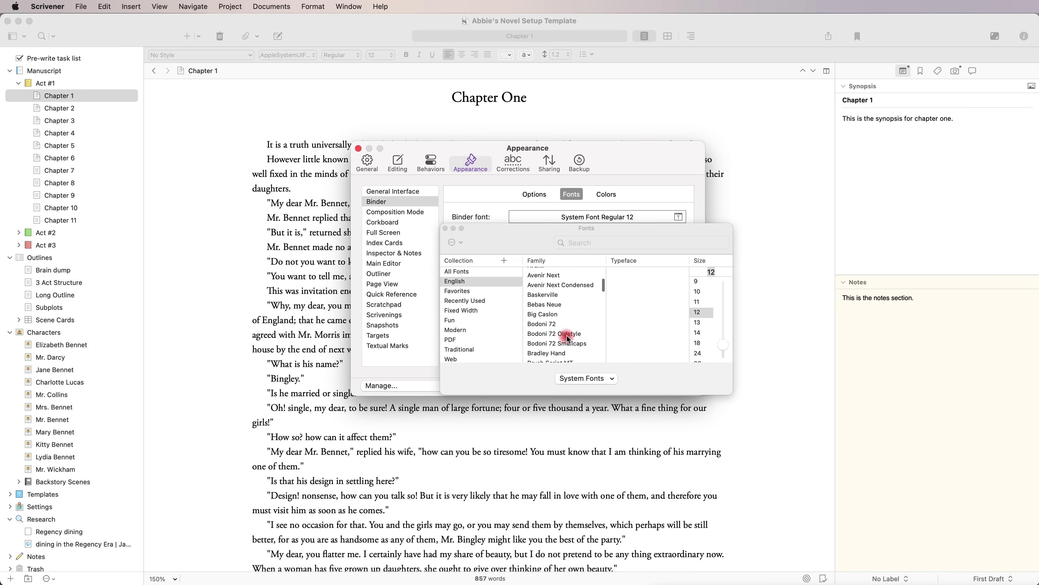
pyautogui.click(548, 296)
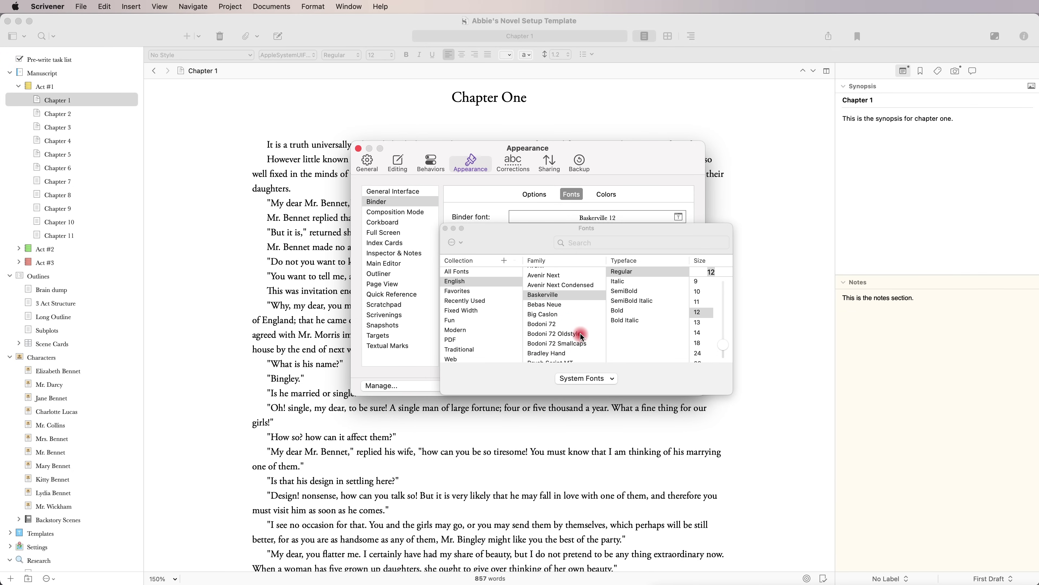
# Step: Set the binder font to Cinzel Decorative Regular at size 13 and close the font chooser
pyautogui.scroll(-1, 581, 336)
pyautogui.scroll(-2, 582, 337)
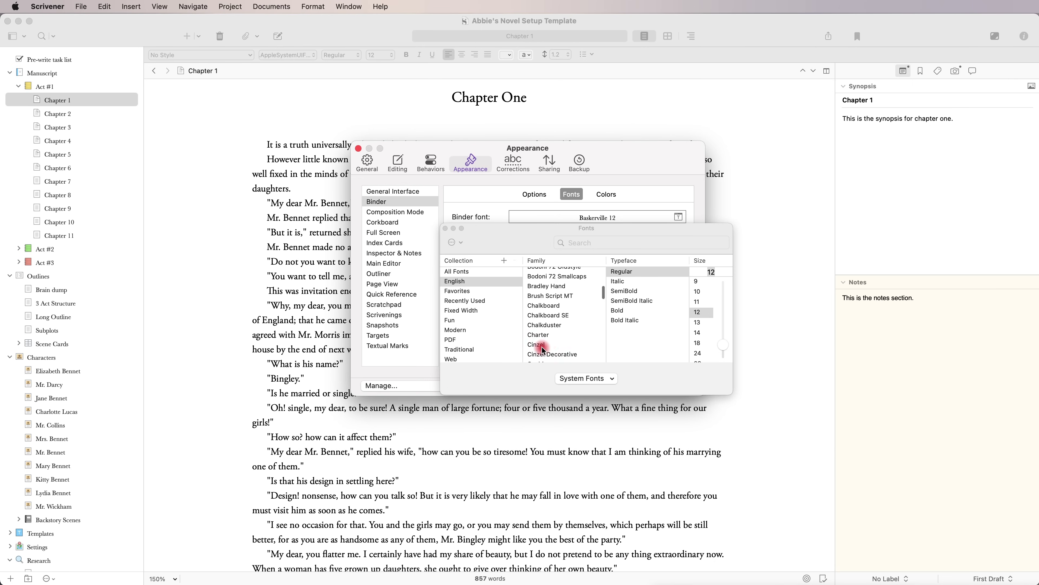
pyautogui.click(593, 345)
pyautogui.click(581, 354)
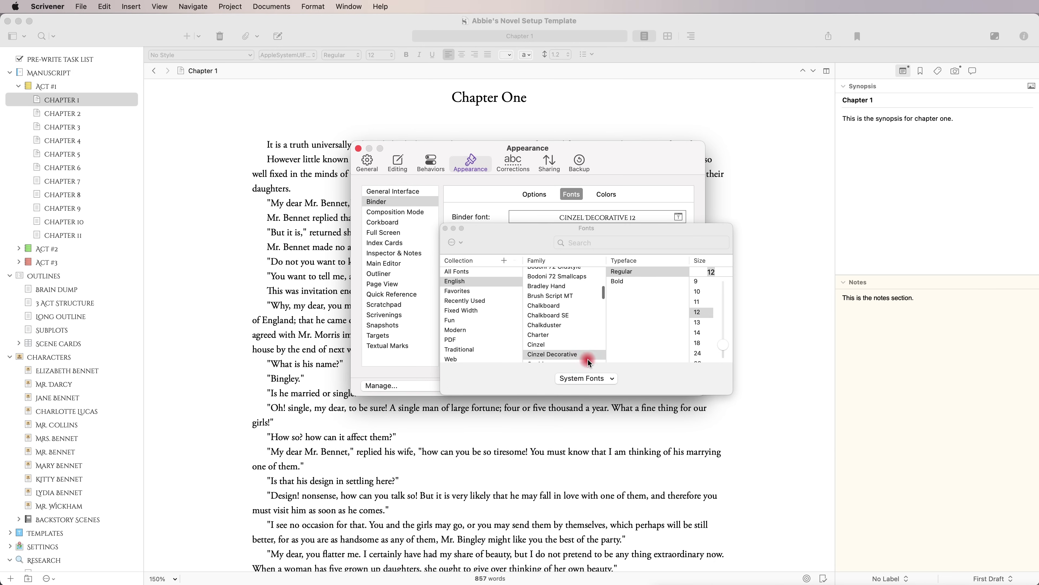
pyautogui.click(698, 322)
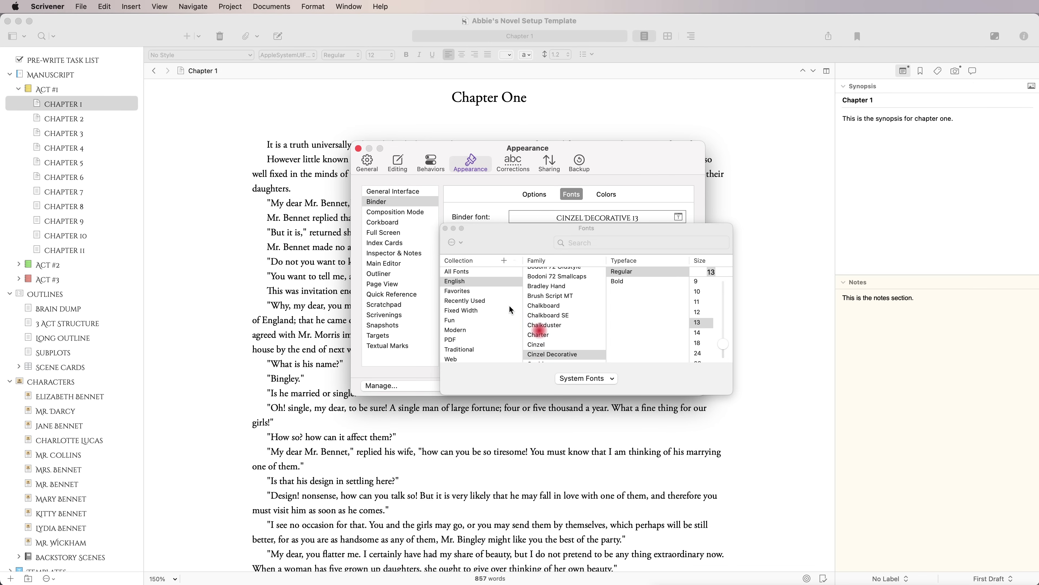
pyautogui.click(447, 228)
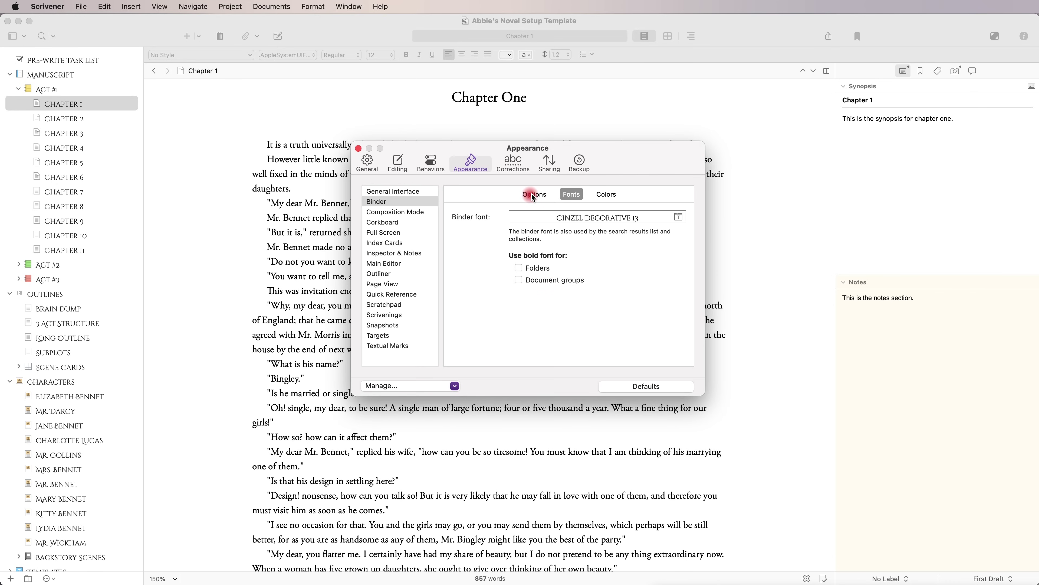
# Step: Set the binder's row spacing to 2 pts
pyautogui.click(517, 198)
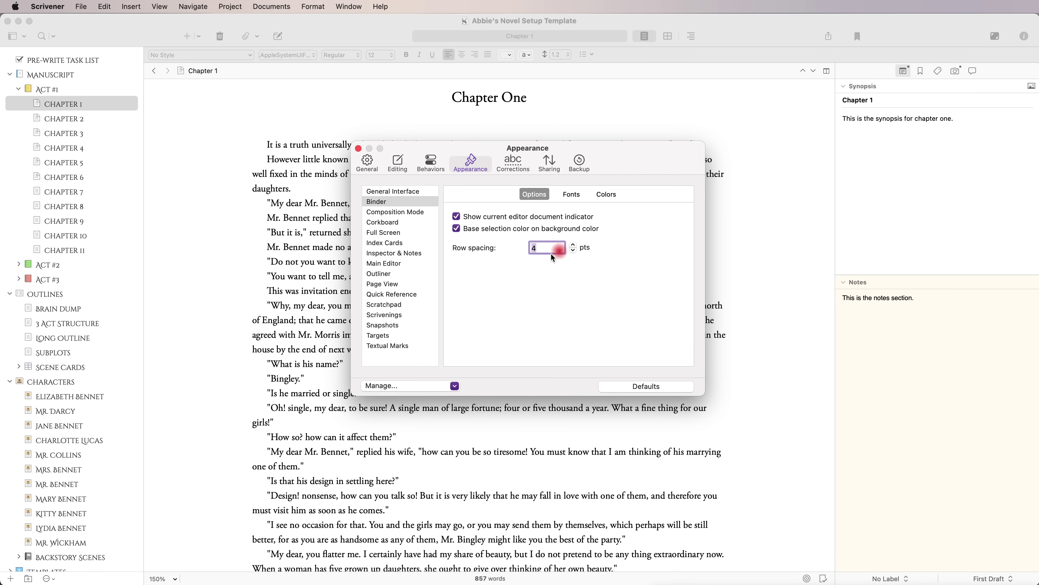
pyautogui.click(572, 251)
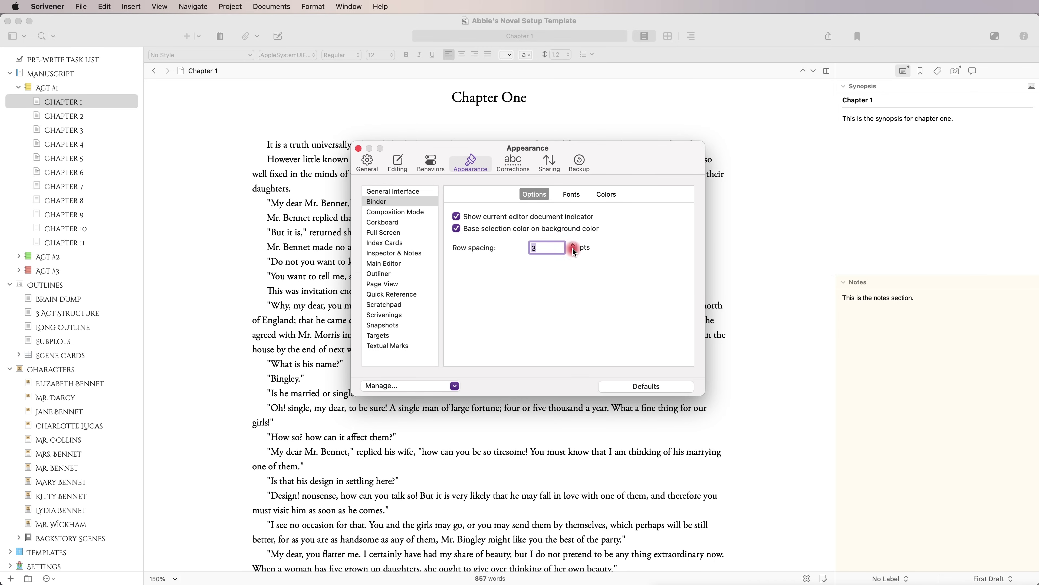
pyautogui.click(573, 251)
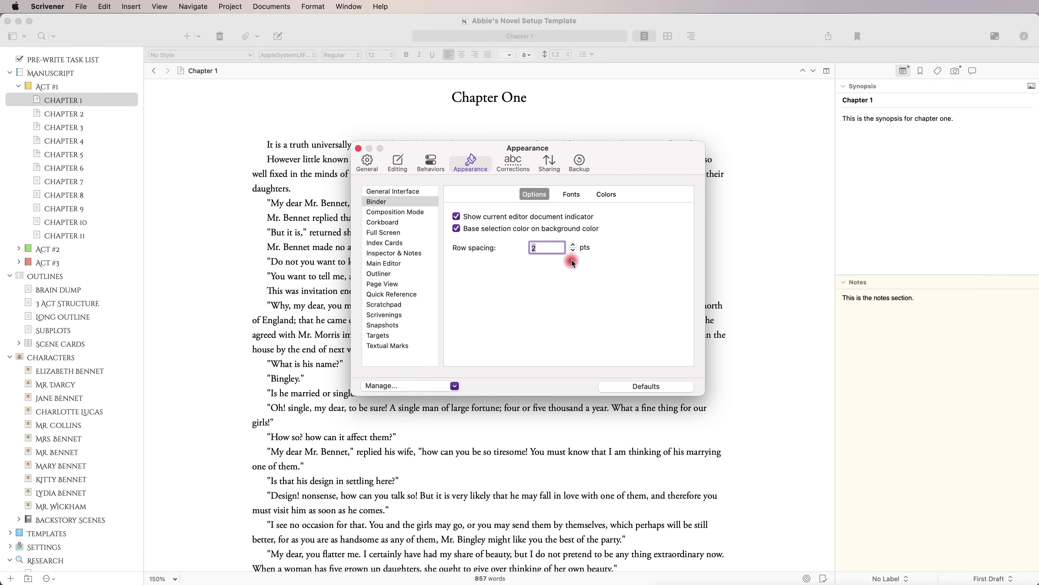
# Step: Try using the bold font for folders in the binder
pyautogui.click(571, 194)
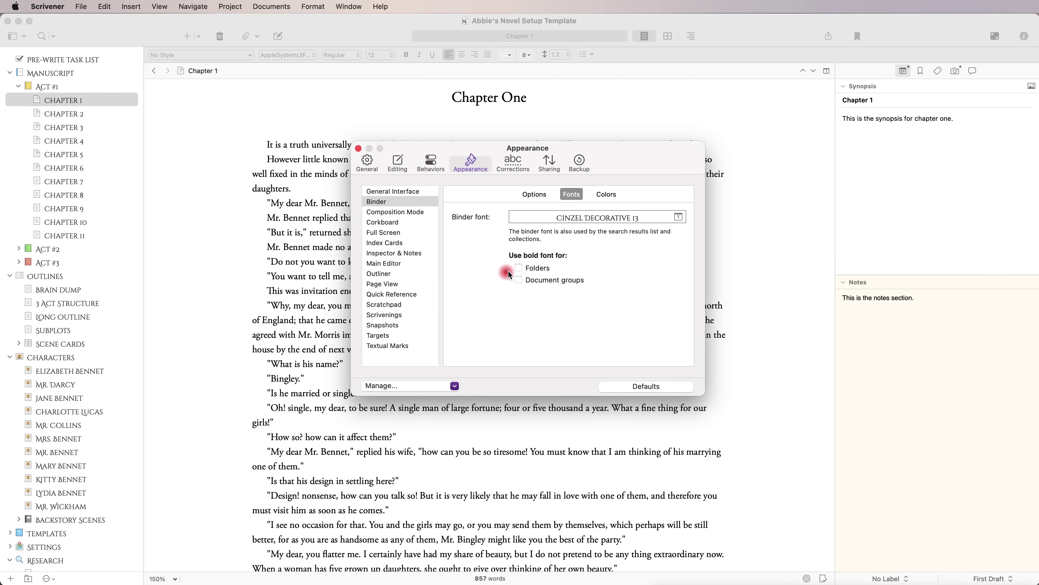
pyautogui.click(518, 268)
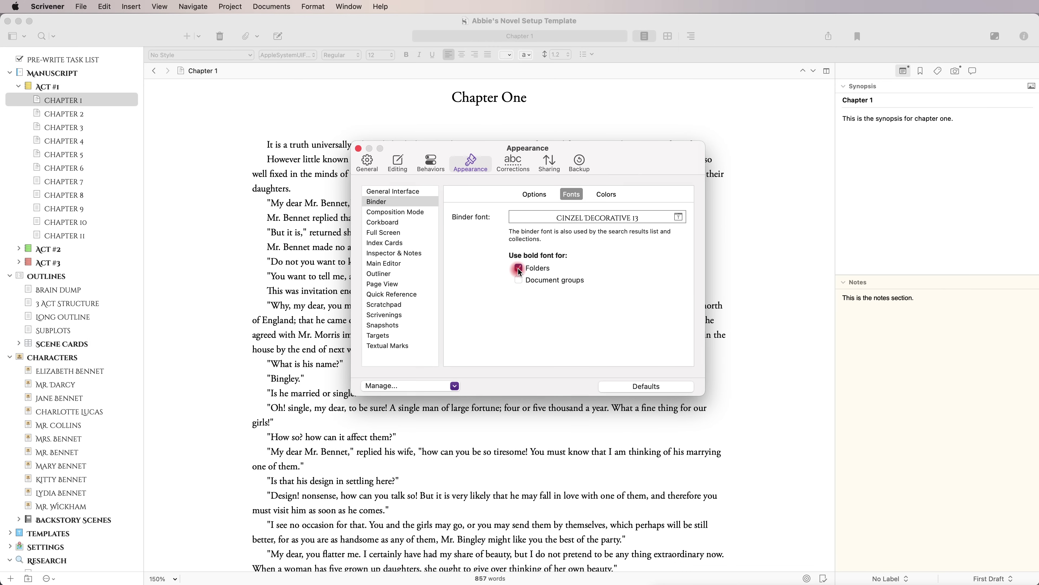
pyautogui.click(518, 268)
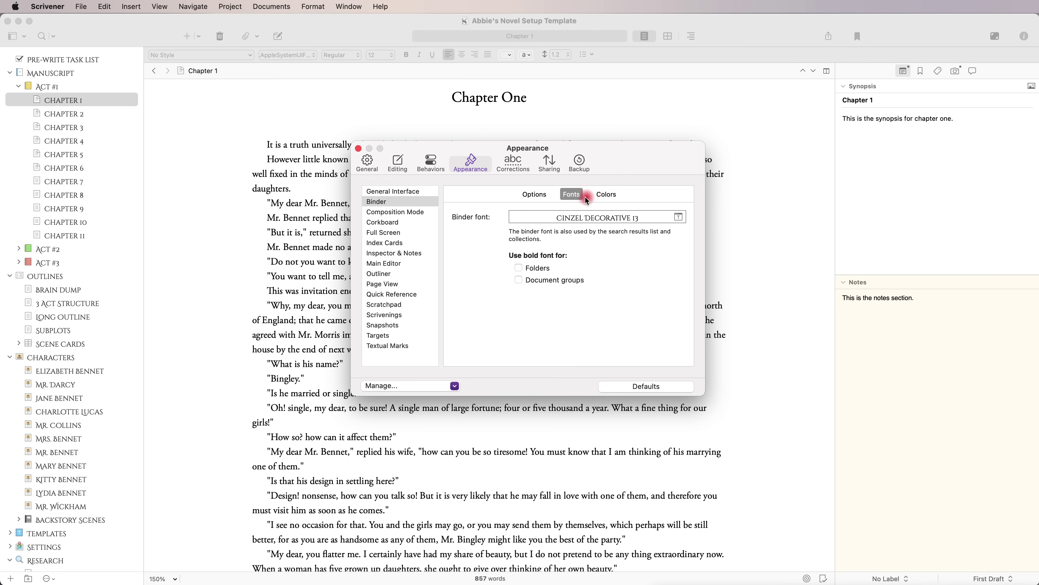
# Step: Set the binder background color to a light blue chosen from the color wheel
pyautogui.click(606, 195)
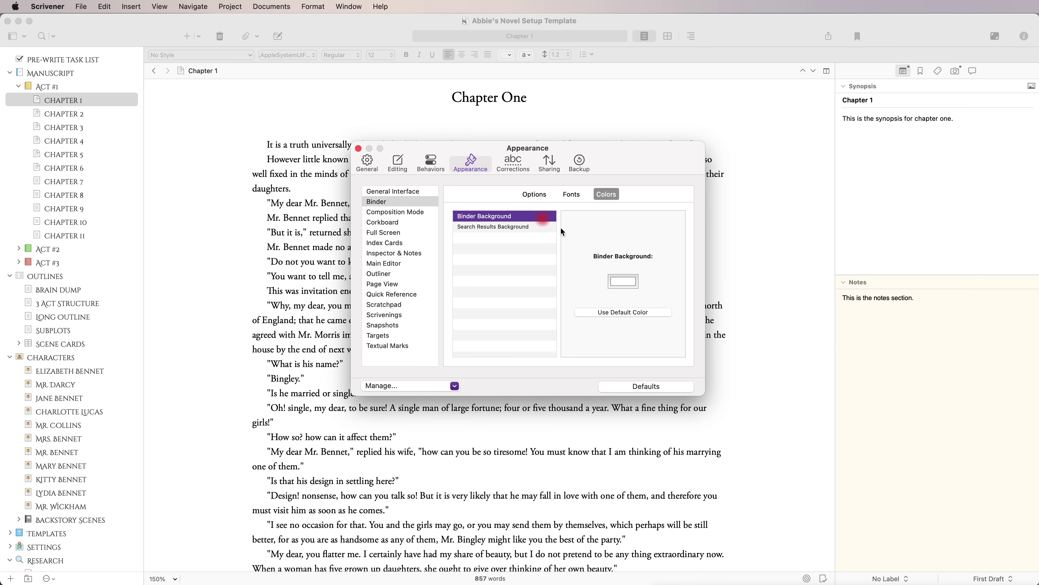
pyautogui.click(623, 282)
pyautogui.moveTo(588, 471); pyautogui.dragTo(558, 292)
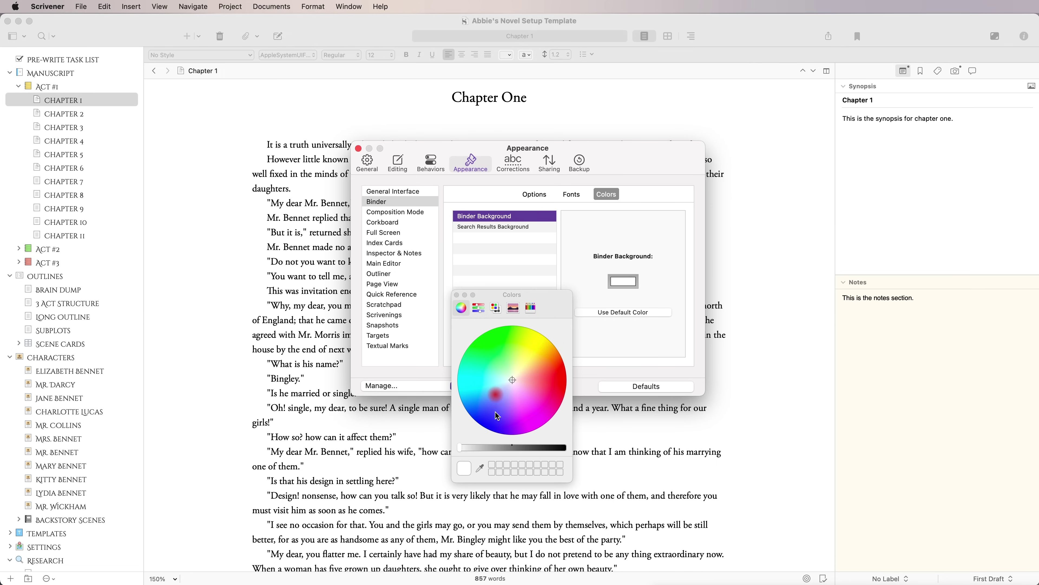
pyautogui.click(508, 379)
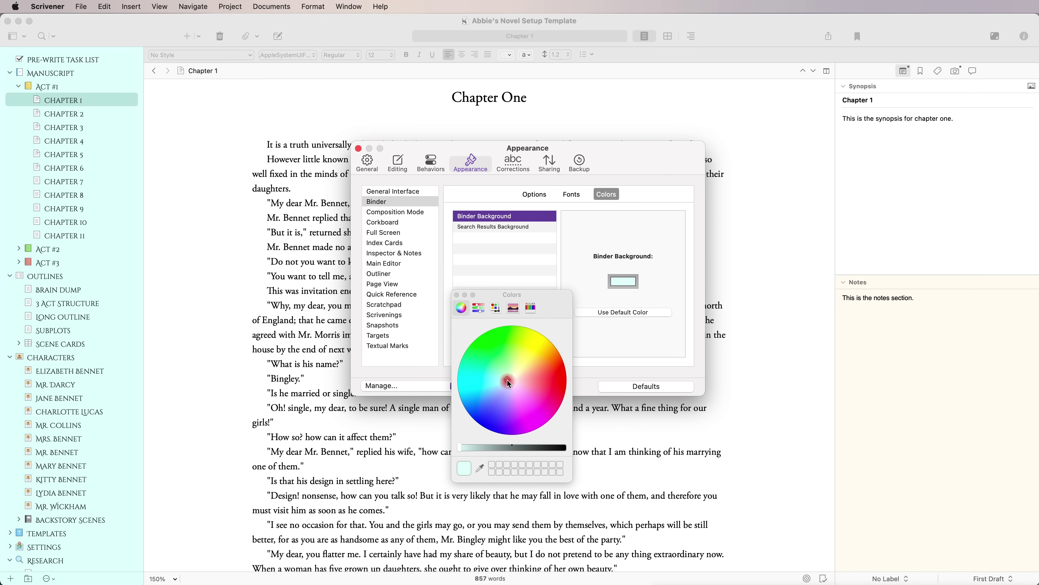
pyautogui.click(508, 383)
pyautogui.click(457, 294)
pyautogui.click(555, 293)
# Step: Set the main editor's background color to a very pale blue, a lighter shade of the binder's color
pyautogui.click(395, 212)
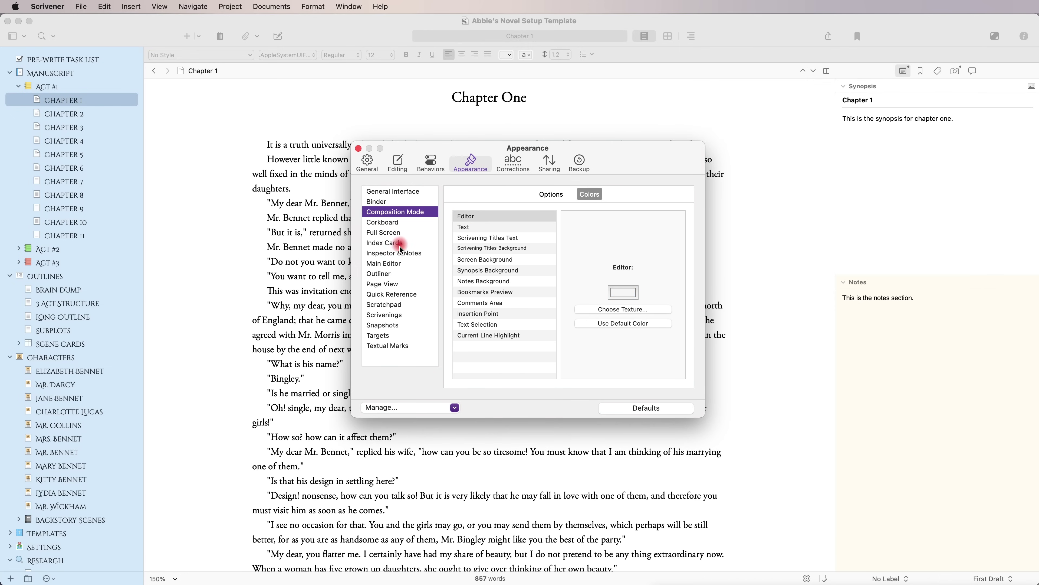
pyautogui.click(391, 265)
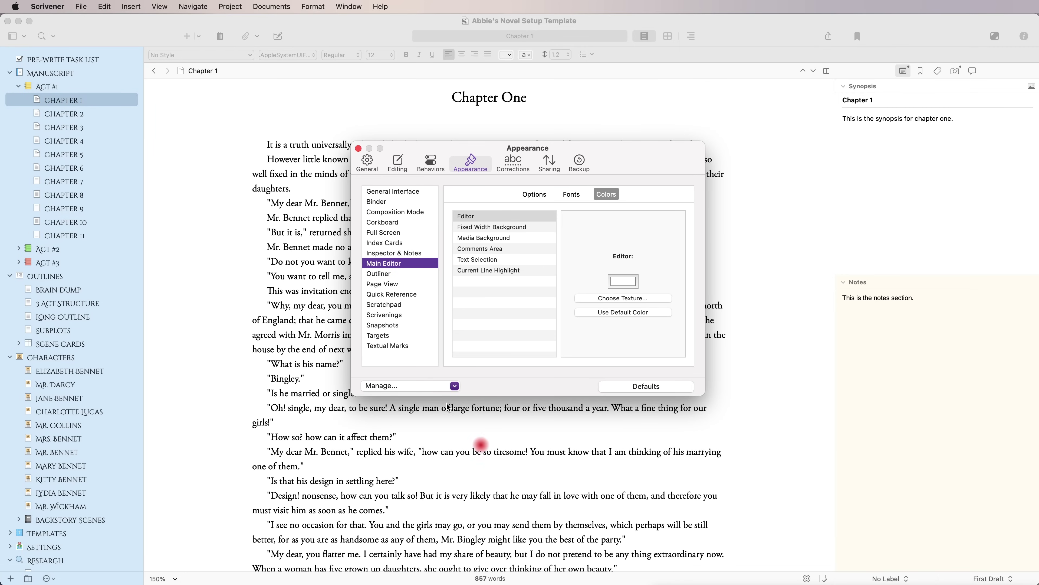
pyautogui.moveTo(440, 146); pyautogui.dragTo(735, 172)
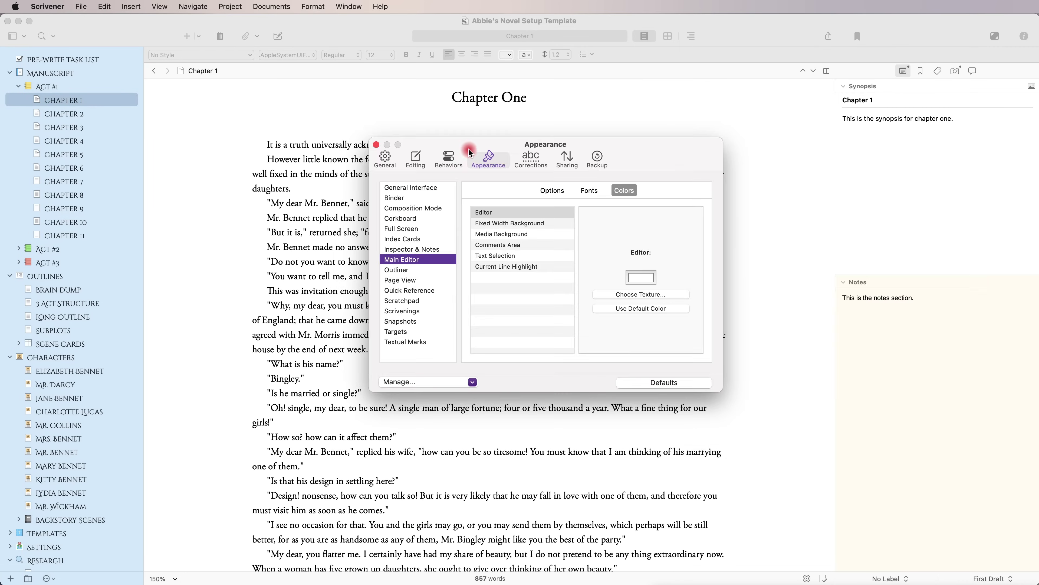
pyautogui.click(109, 263)
pyautogui.click(107, 262)
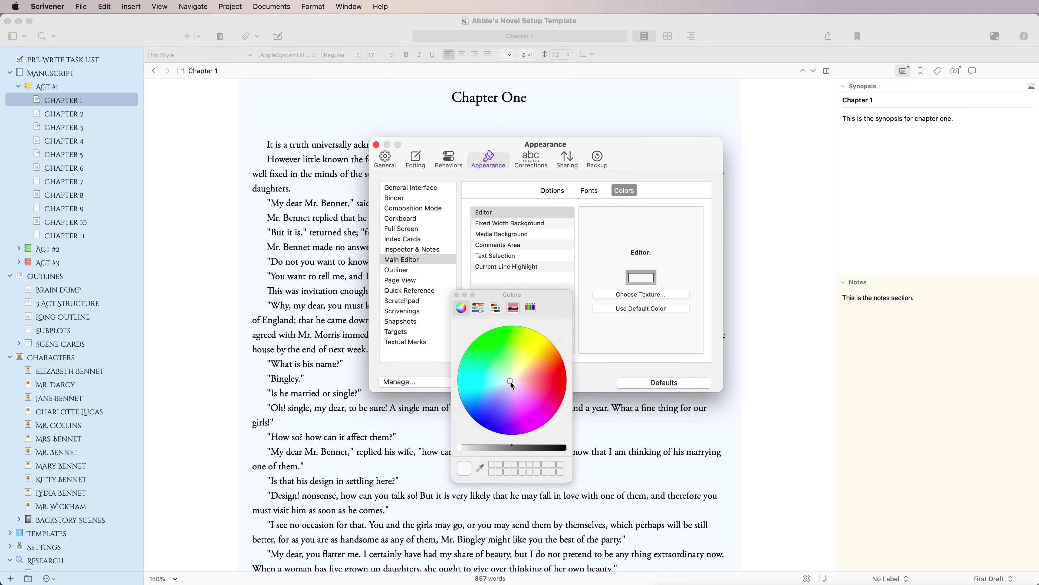
pyautogui.click(457, 294)
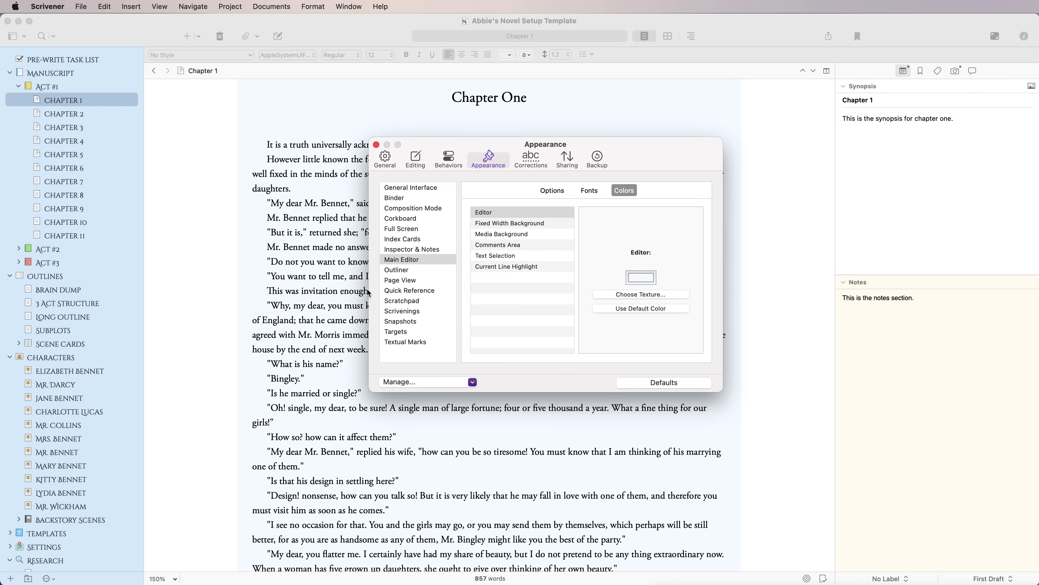
# Step: Set the main editor's Fixed Width Background to the pale blue sampled from the editor page
pyautogui.click(556, 223)
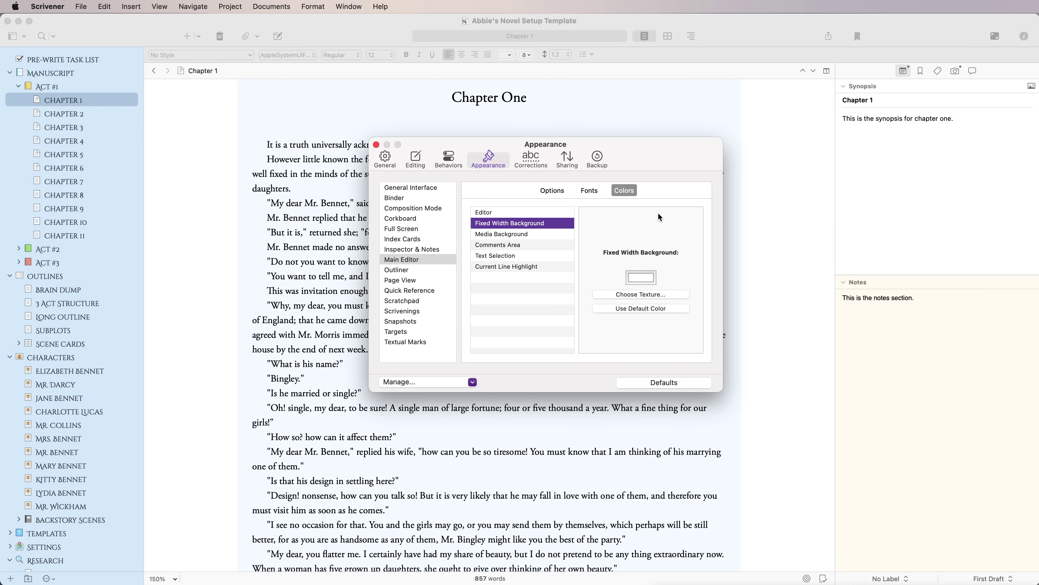
pyautogui.click(642, 279)
pyautogui.click(479, 468)
pyautogui.click(256, 271)
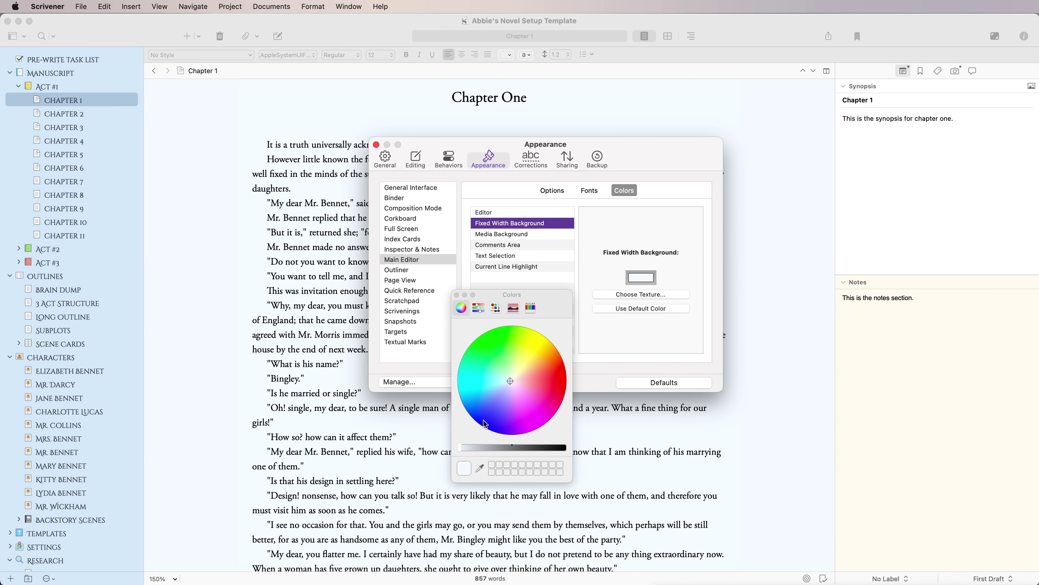
pyautogui.click(457, 296)
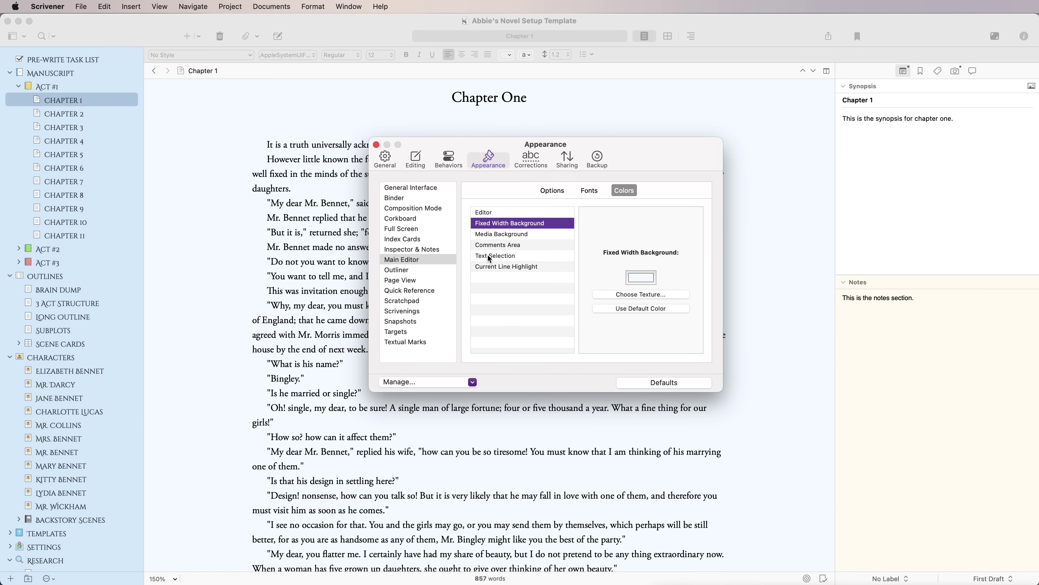
# Step: Set the Index Card Background to the light blue sampled from the binder
pyautogui.click(489, 236)
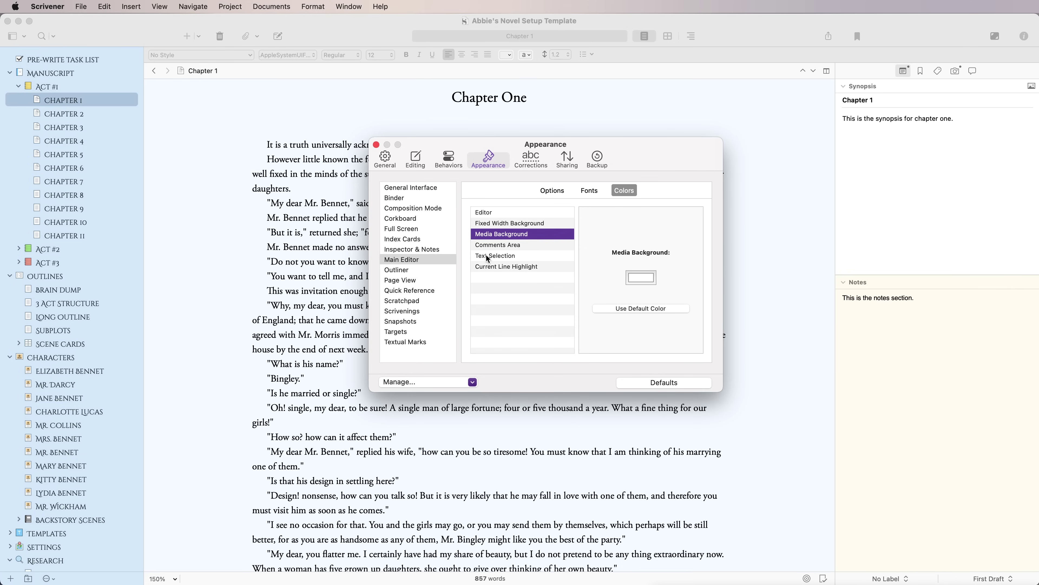
pyautogui.click(484, 268)
pyautogui.click(638, 278)
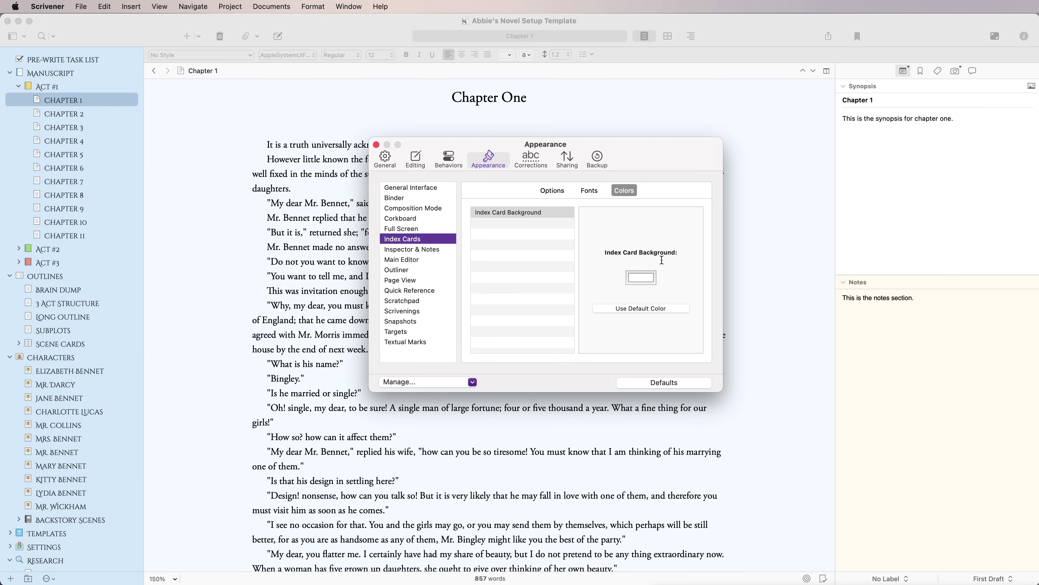
pyautogui.doubleClick(515, 223)
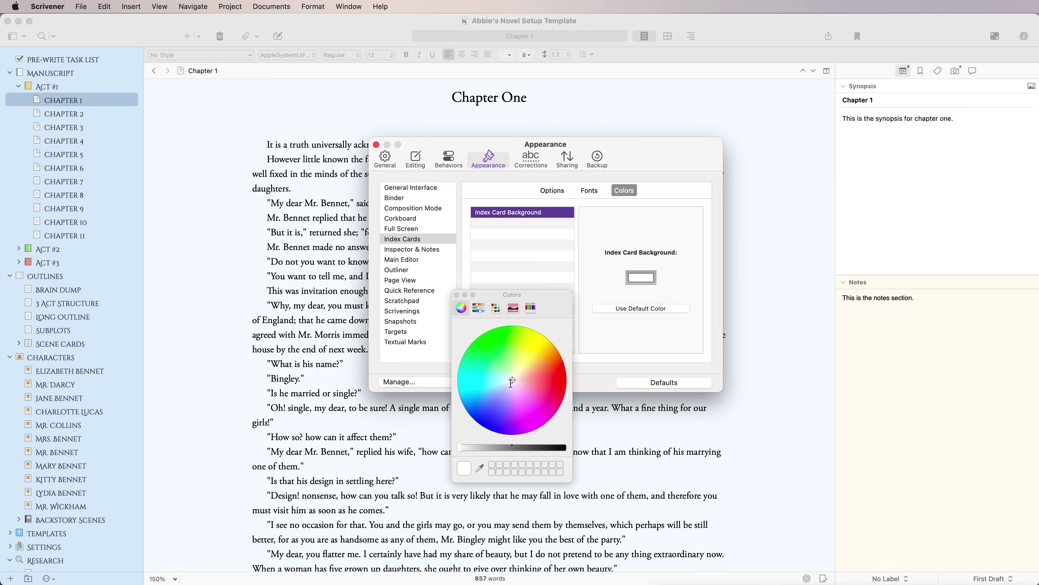
pyautogui.click(481, 471)
pyautogui.click(131, 361)
pyautogui.click(480, 471)
pyautogui.click(131, 240)
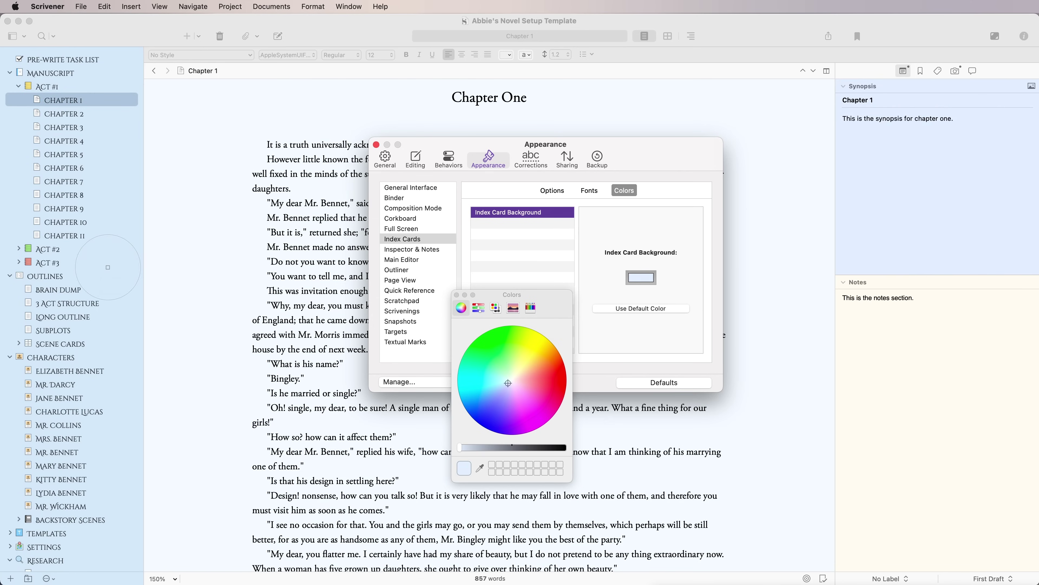
pyautogui.click(457, 295)
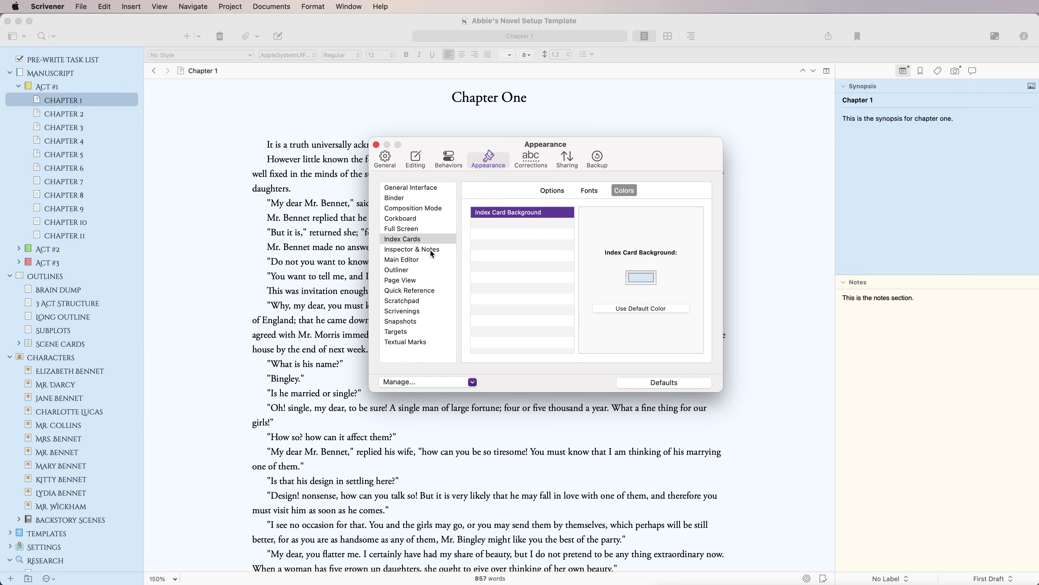
# Step: Set the Inspector & Notes Notes Background to a pale peach from the color wheel, then select the Bookmarks Preview color
pyautogui.click(407, 251)
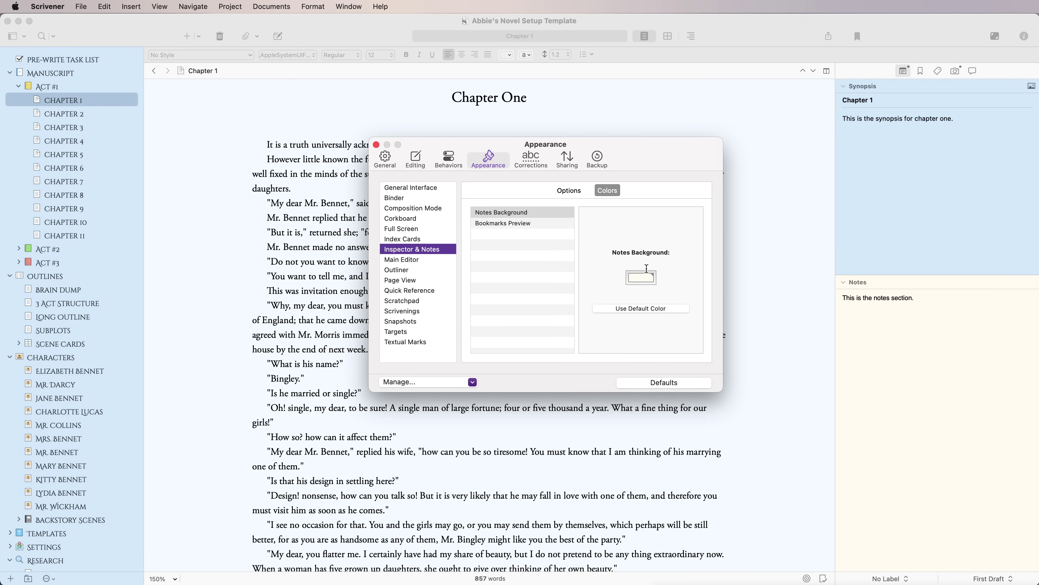
pyautogui.click(541, 212)
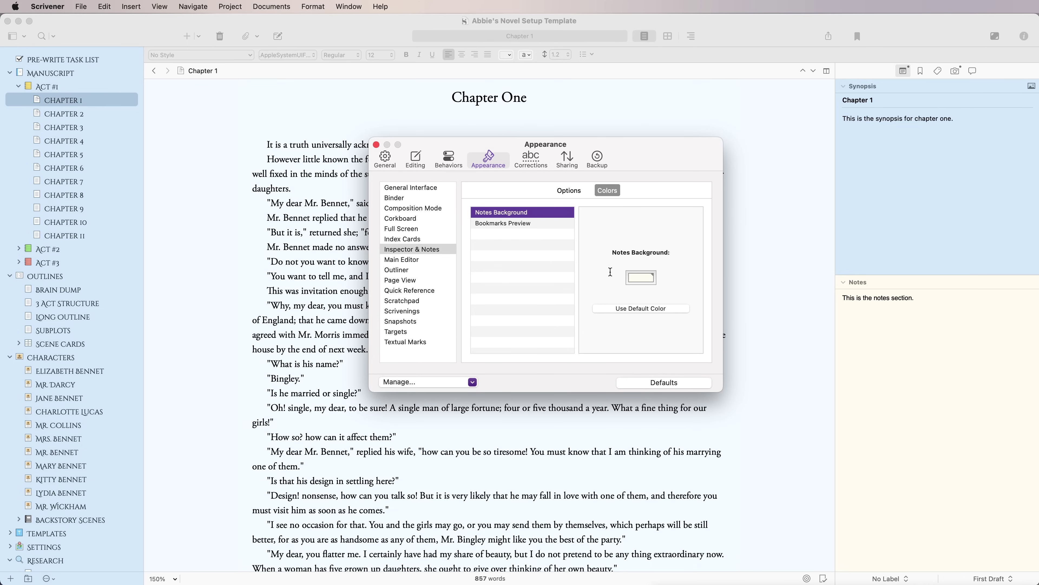
pyautogui.click(639, 276)
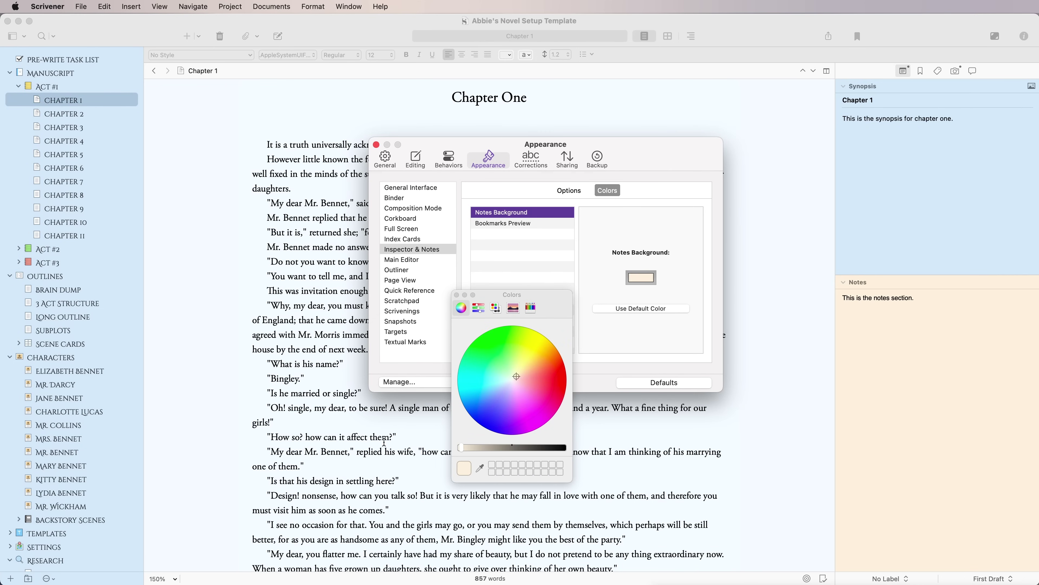
pyautogui.click(456, 295)
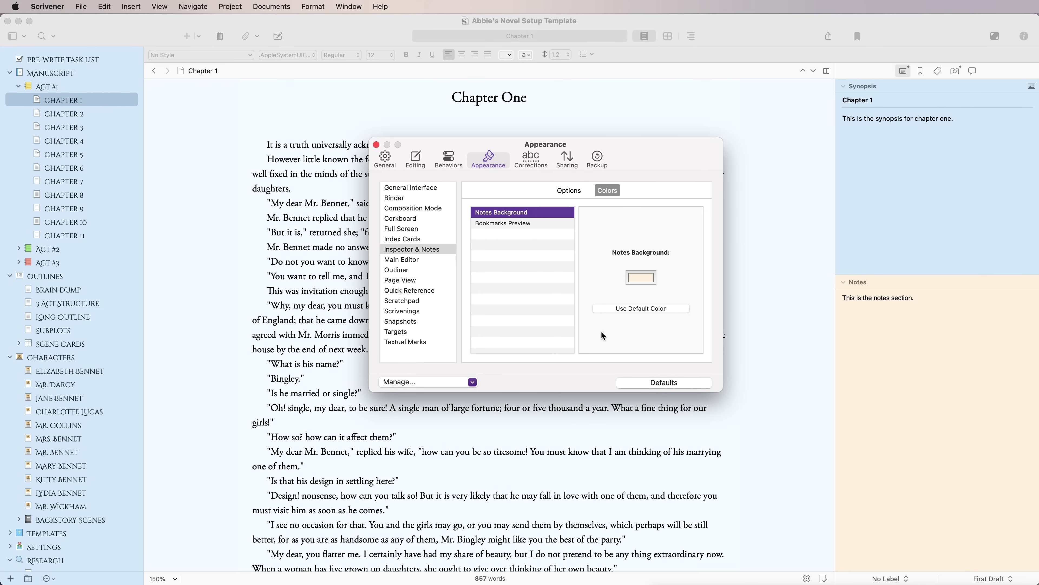
pyautogui.click(533, 223)
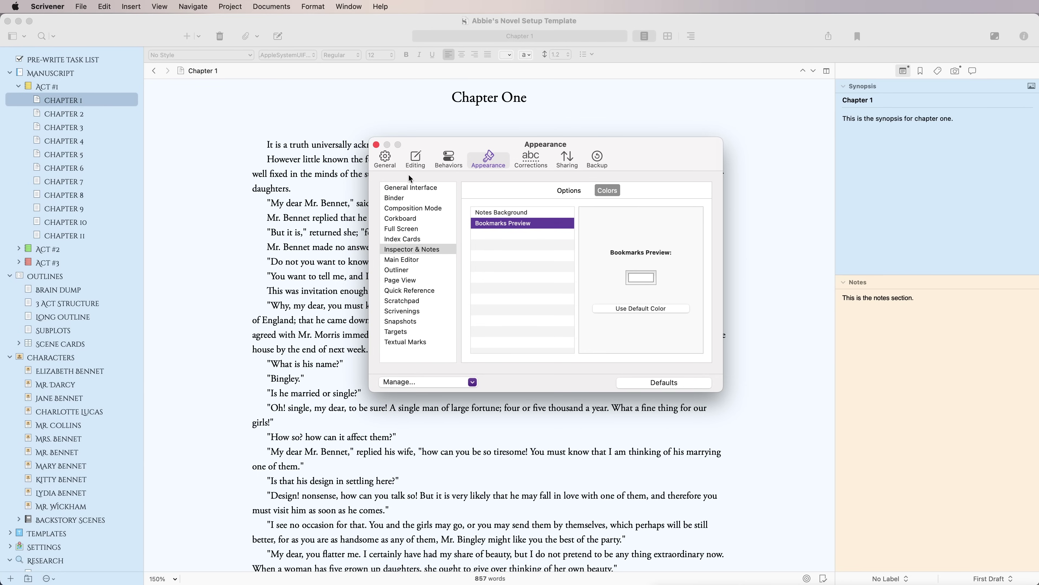
# Step: Set the index card titles font to Cinzel Regular at size 18
pyautogui.click(423, 241)
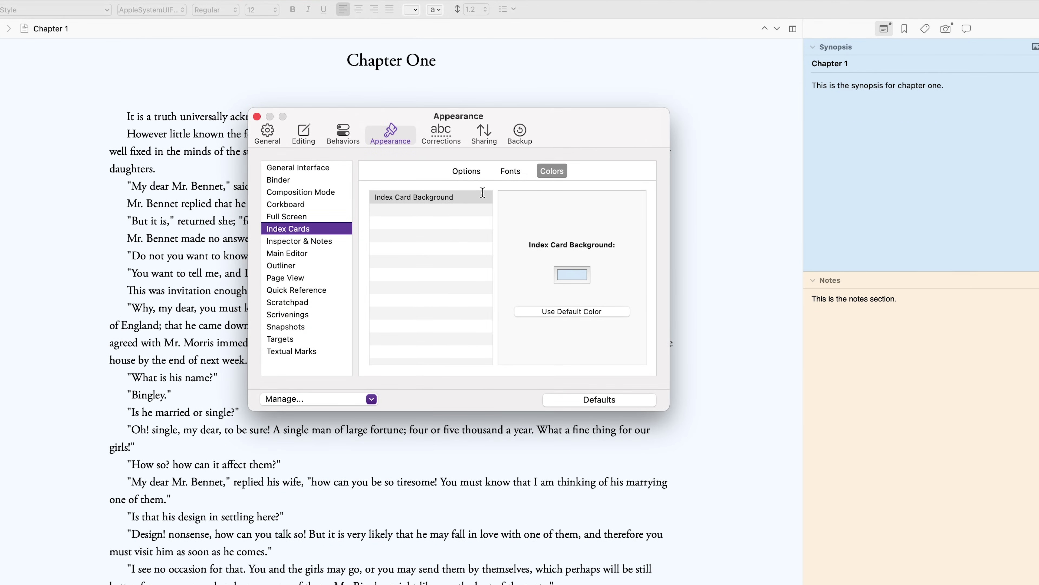
pyautogui.click(466, 197)
pyautogui.click(510, 171)
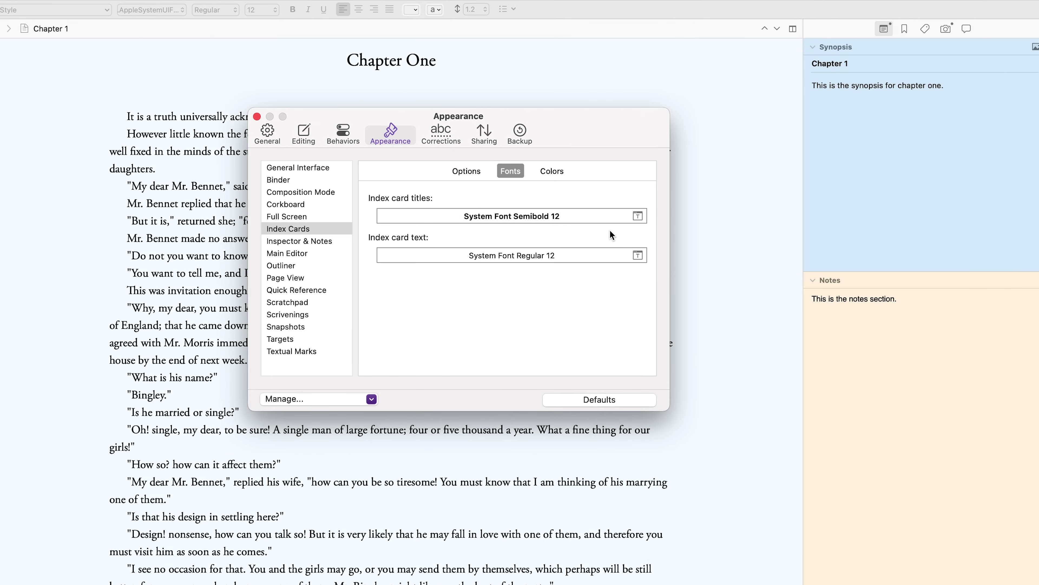
pyautogui.click(638, 217)
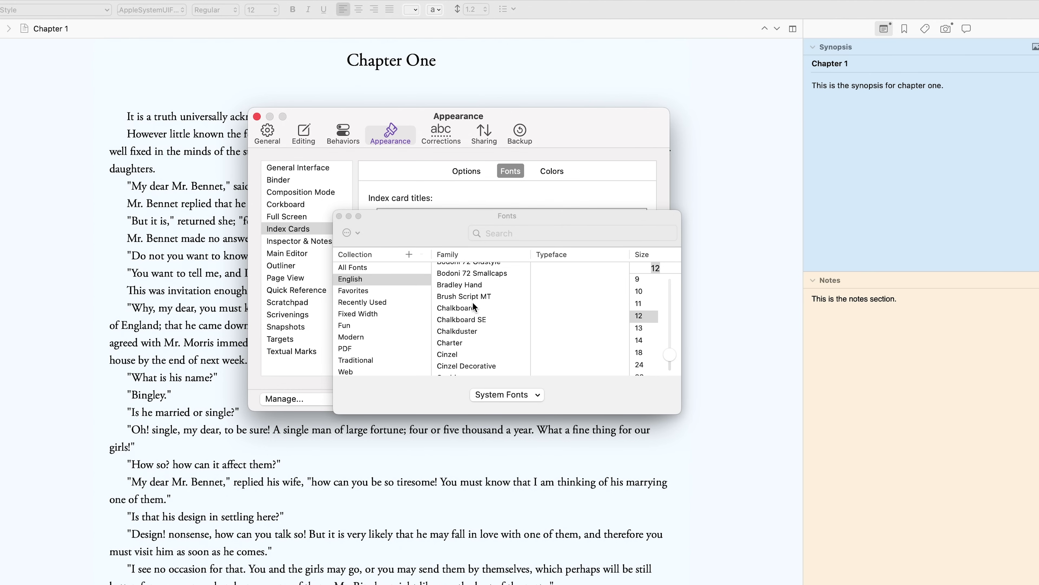
pyautogui.click(499, 357)
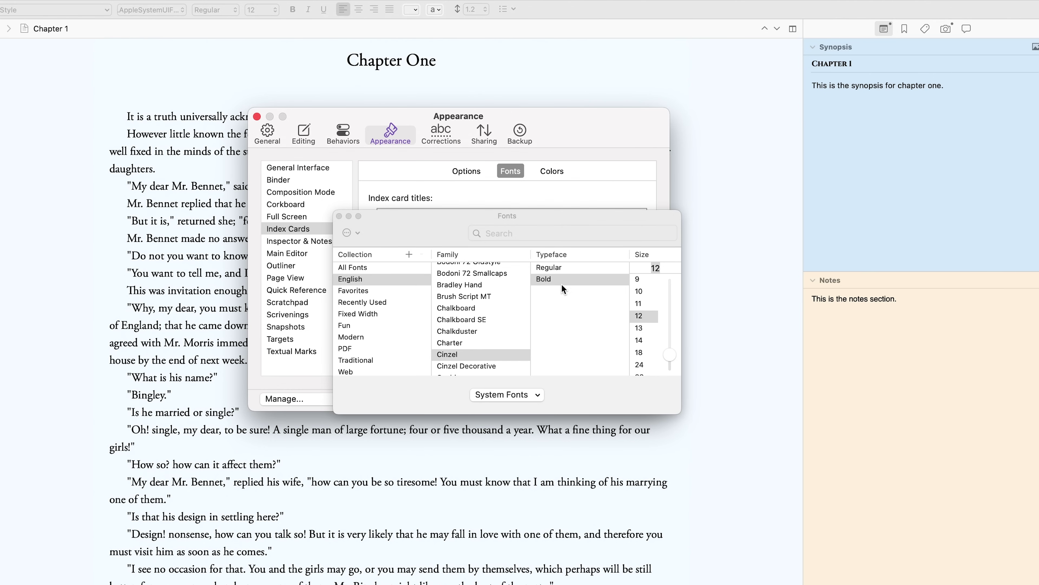
pyautogui.click(572, 269)
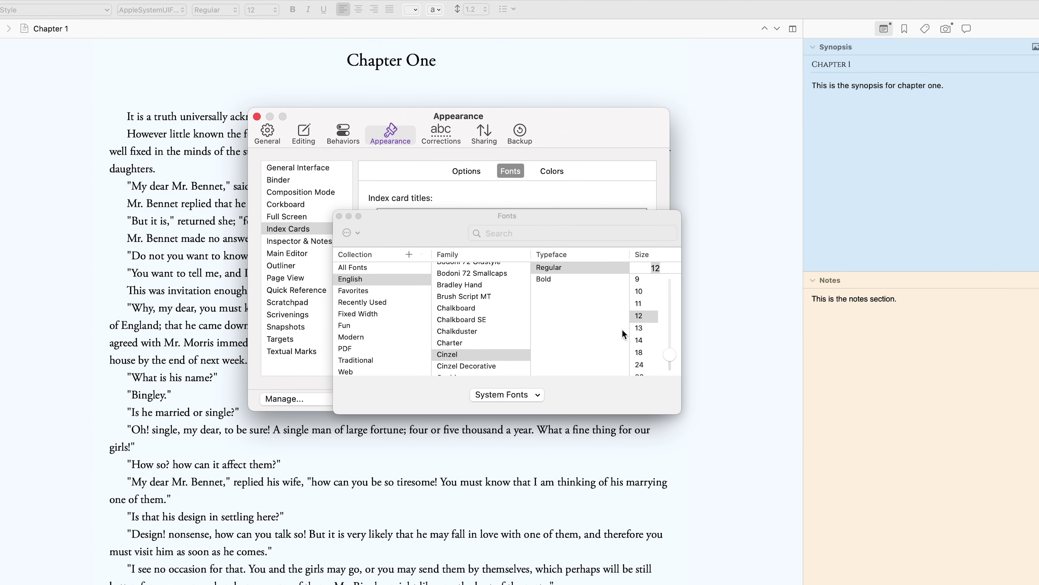
pyautogui.click(642, 328)
pyautogui.click(642, 345)
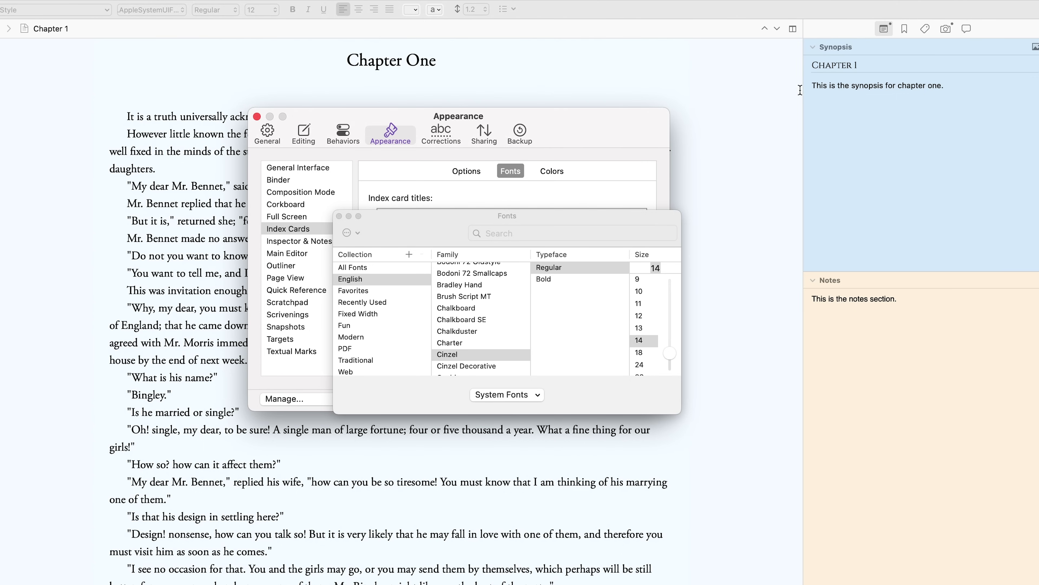
pyautogui.click(638, 352)
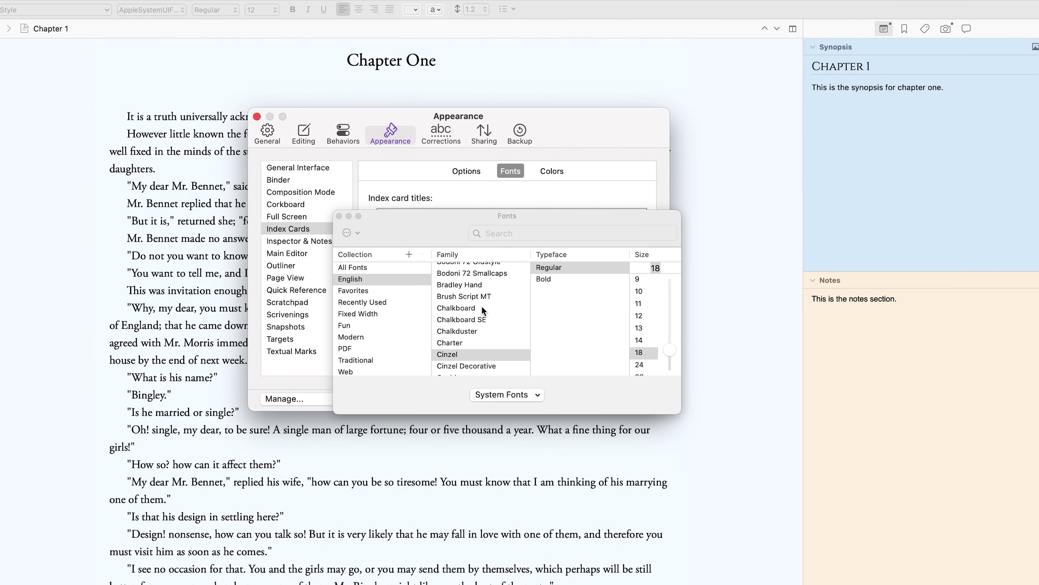
pyautogui.click(339, 216)
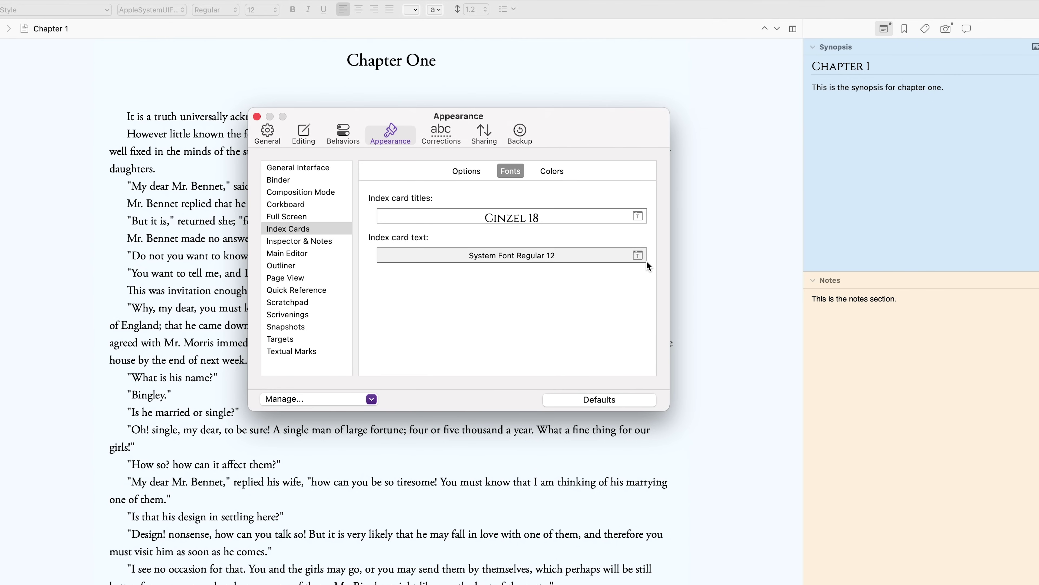
# Step: Set the index card text font to Baskerville Regular at size 14 and close the preferences
pyautogui.click(638, 255)
pyautogui.scroll(5, 464, 310)
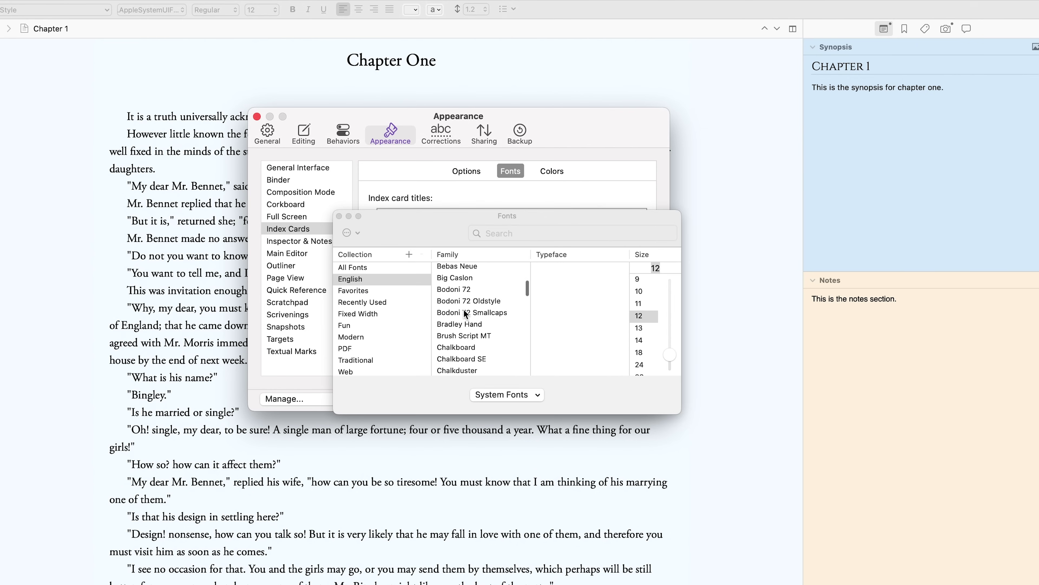
pyautogui.click(478, 305)
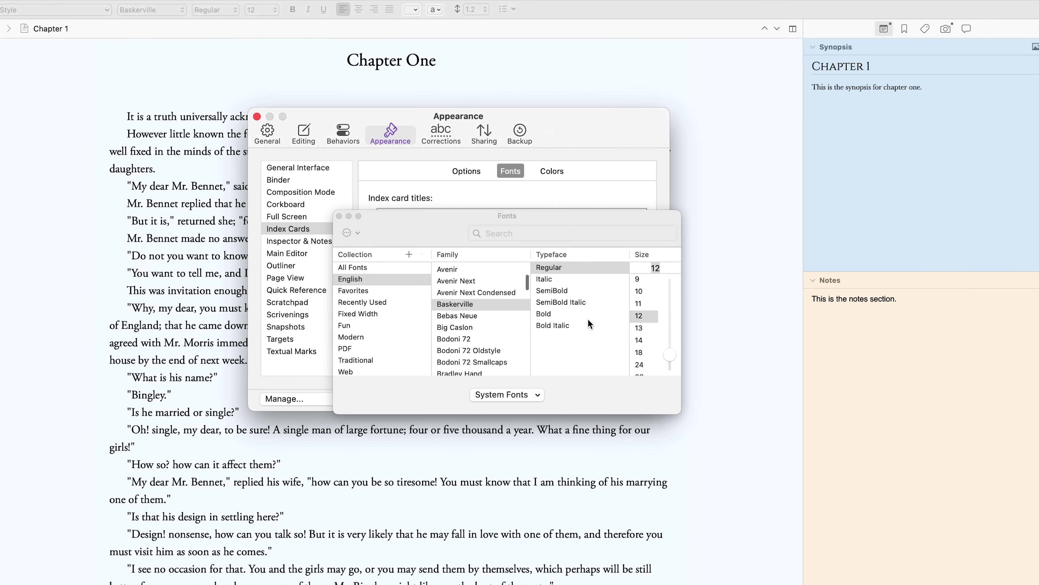
pyautogui.click(639, 341)
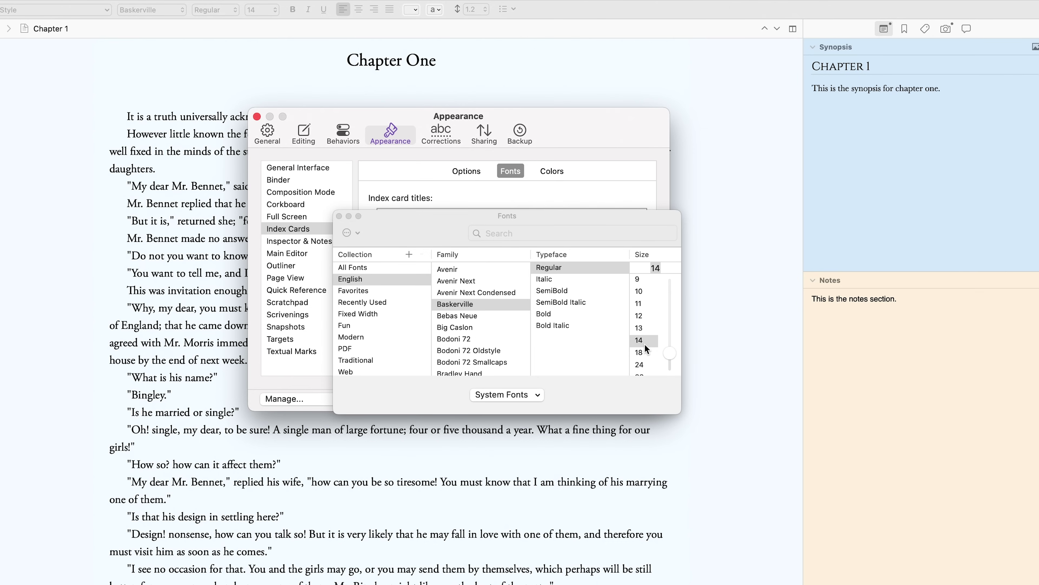
pyautogui.scroll(-2, 640, 359)
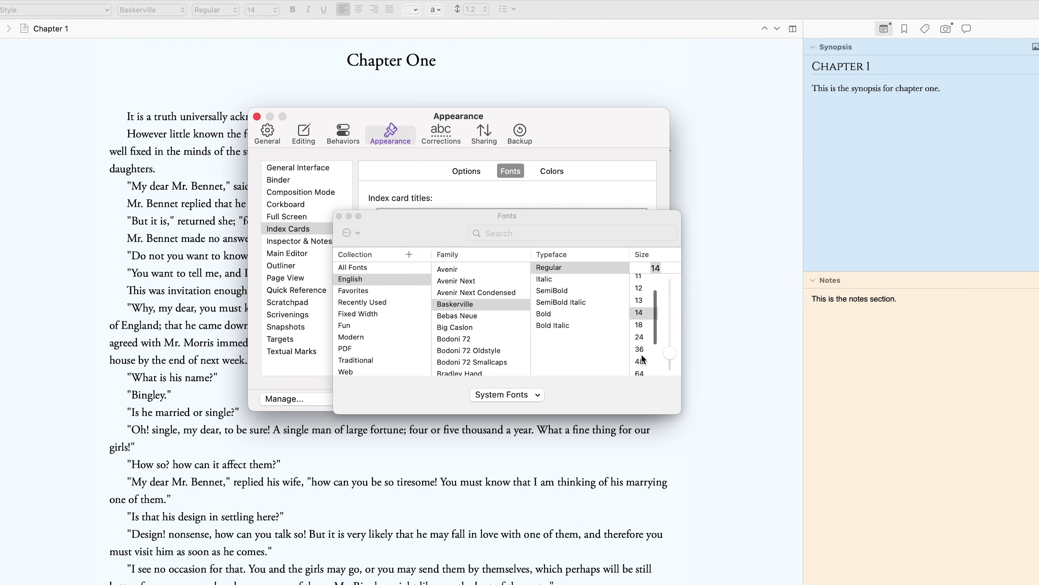
pyautogui.click(642, 325)
pyautogui.click(639, 311)
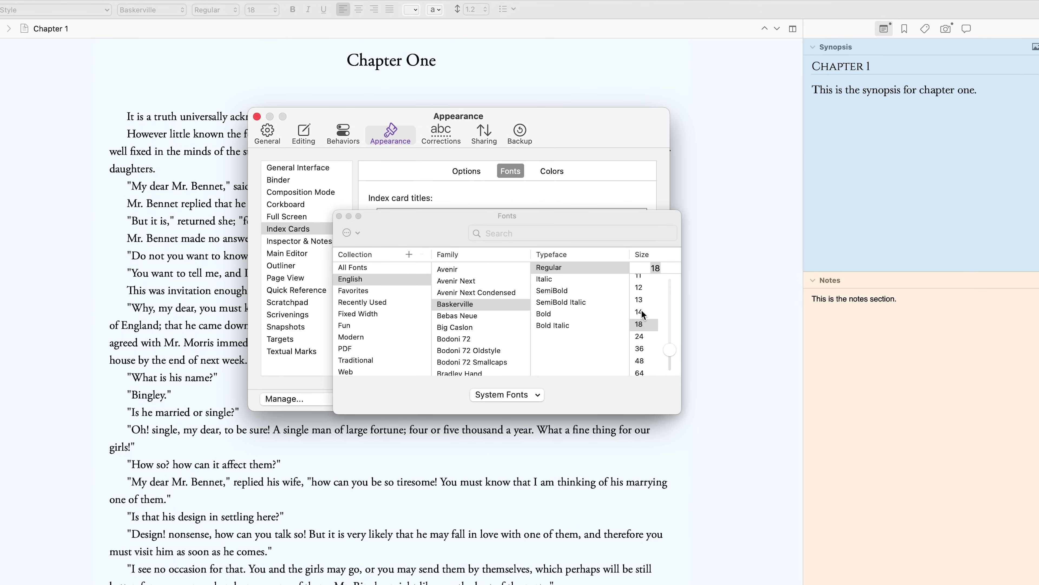
pyautogui.click(339, 216)
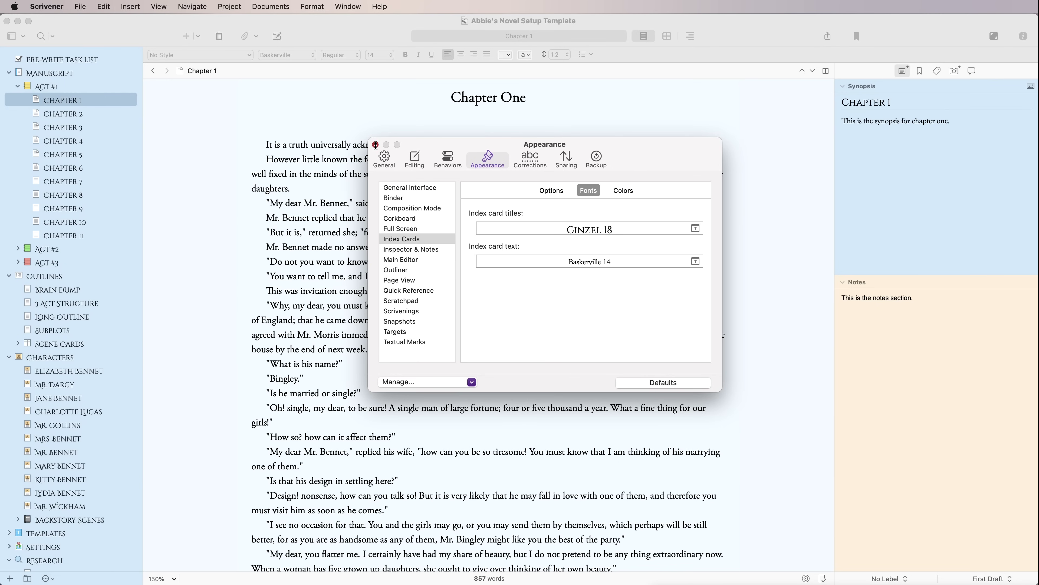
pyautogui.click(375, 145)
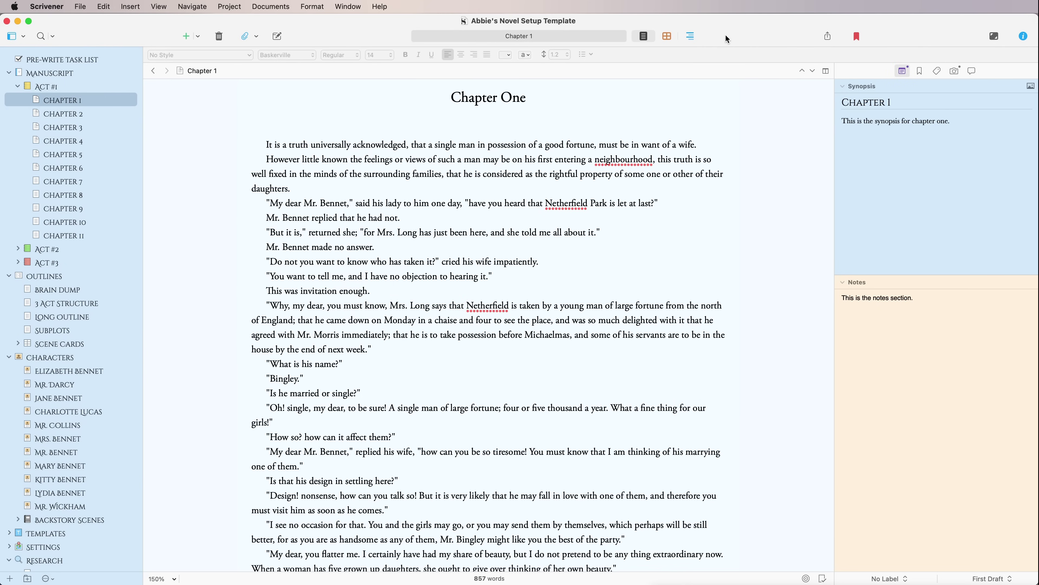
# Step: Show the Act #1 folder's chapters as index cards on the corkboard and hide the inspector
pyautogui.click(667, 36)
pyautogui.click(80, 87)
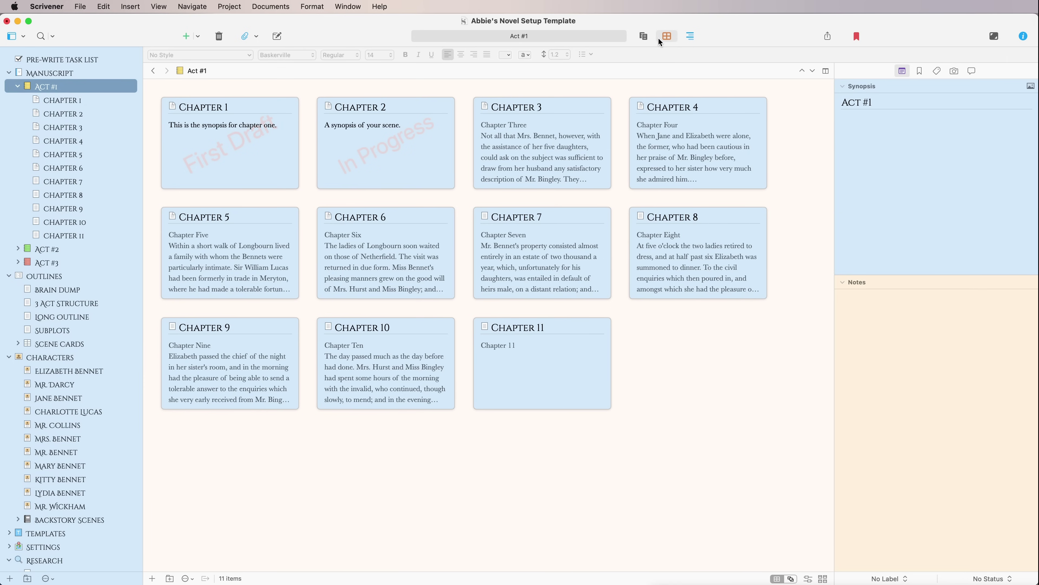
pyautogui.click(1024, 37)
pyautogui.moveTo(969, 140); pyautogui.dragTo(1037, 139)
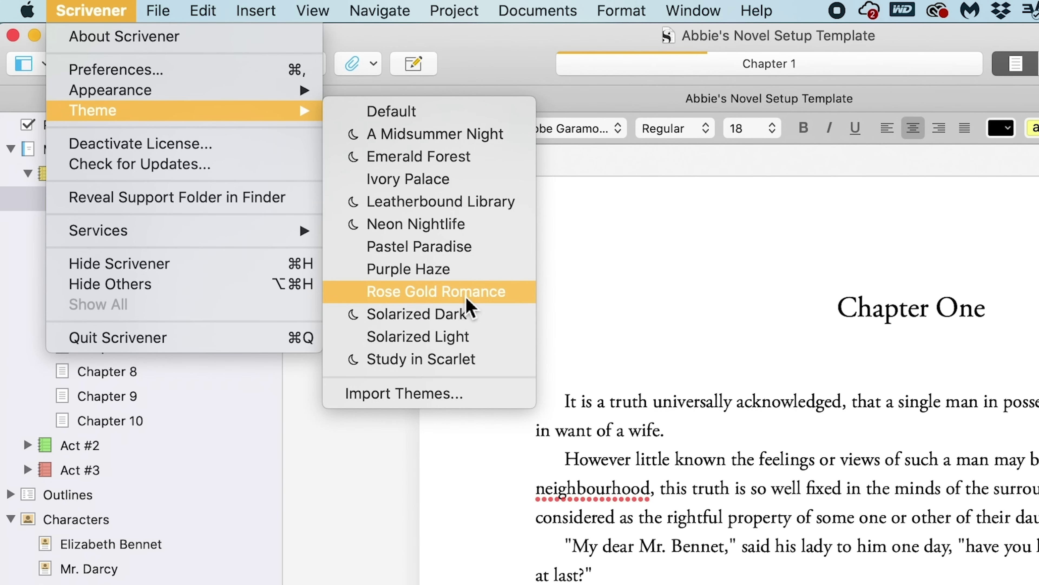
# Step: Apply the Rose Gold Romance theme to the project window
pyautogui.click(467, 299)
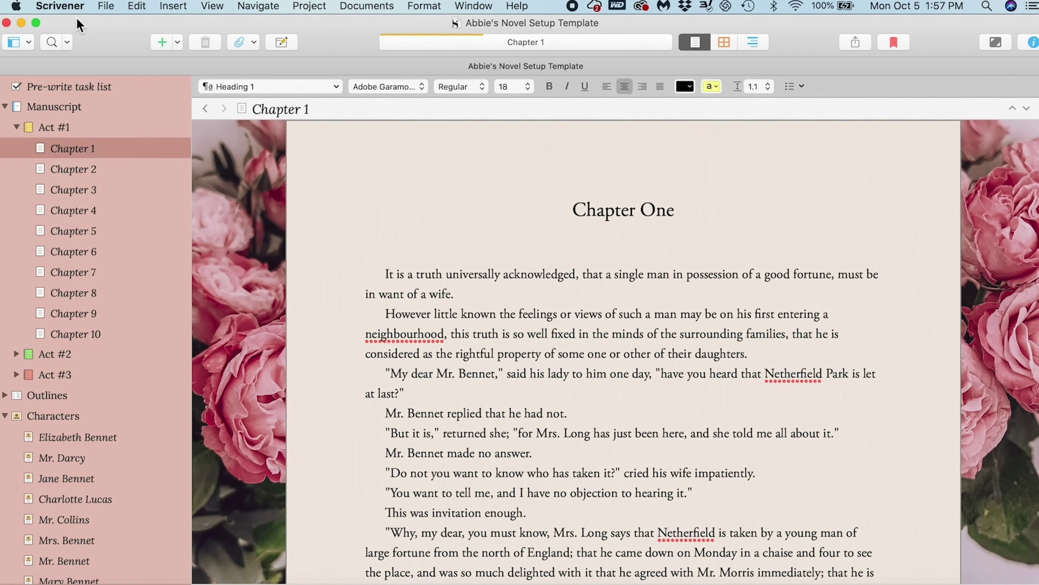
pyautogui.click(60, 6)
pyautogui.press('Escape')
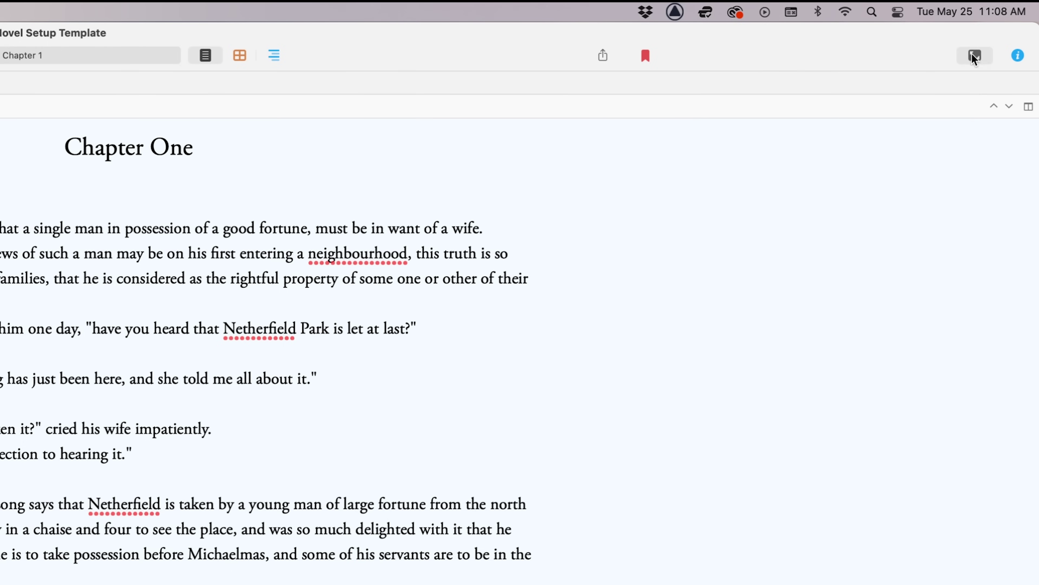
# Step: View Chapter 1 in composition mode from its beginning, and return to the normal project window
pyautogui.click(976, 55)
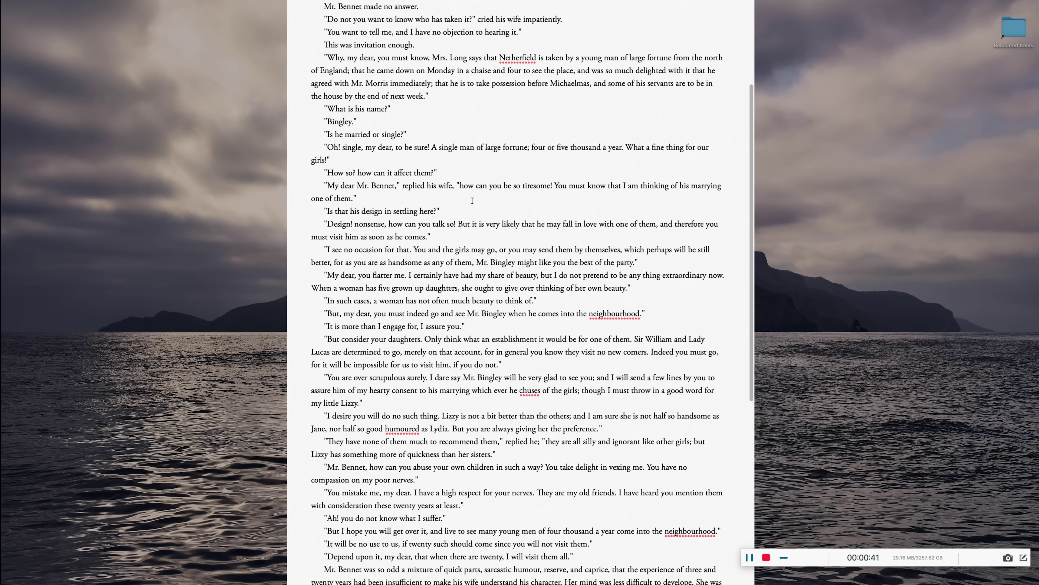
pyautogui.scroll(5, 472, 200)
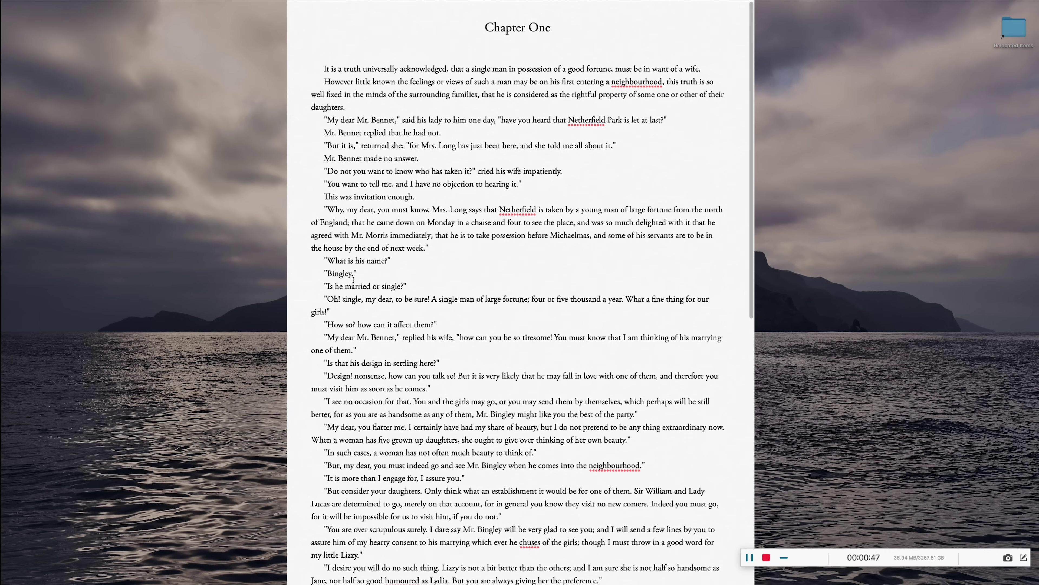
pyautogui.press('Escape')
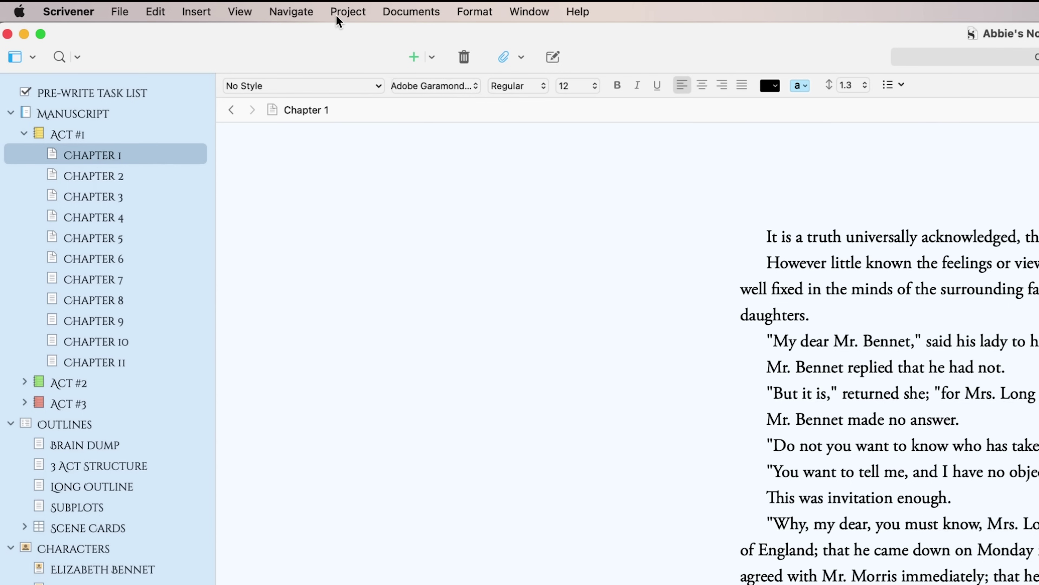
# Step: Set the project's Composition Mode Backdrop to cathedral white.jpeg from disk and open Chapter 1 in composition mode
pyautogui.click(340, 13)
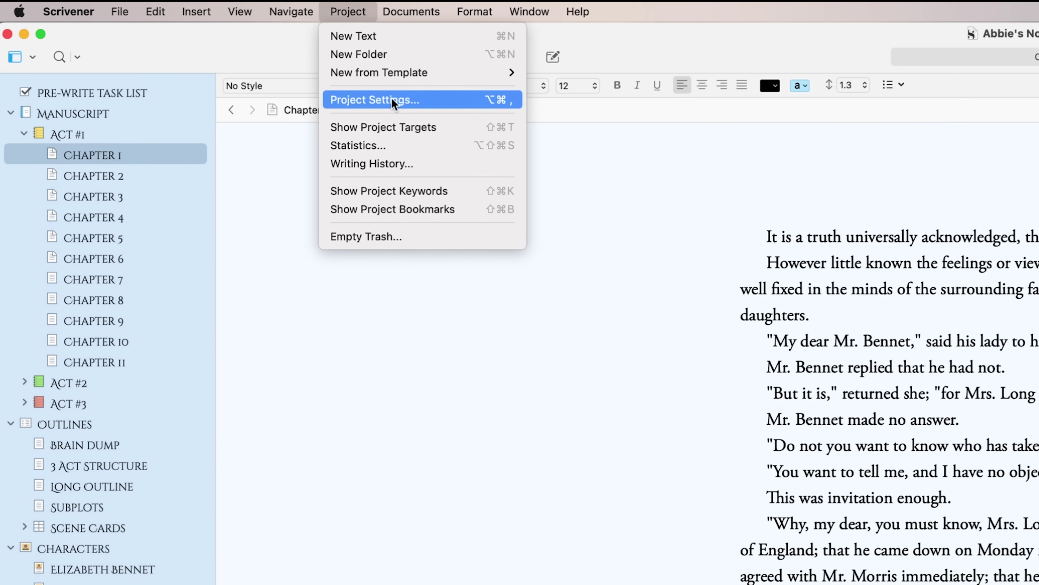
pyautogui.click(437, 104)
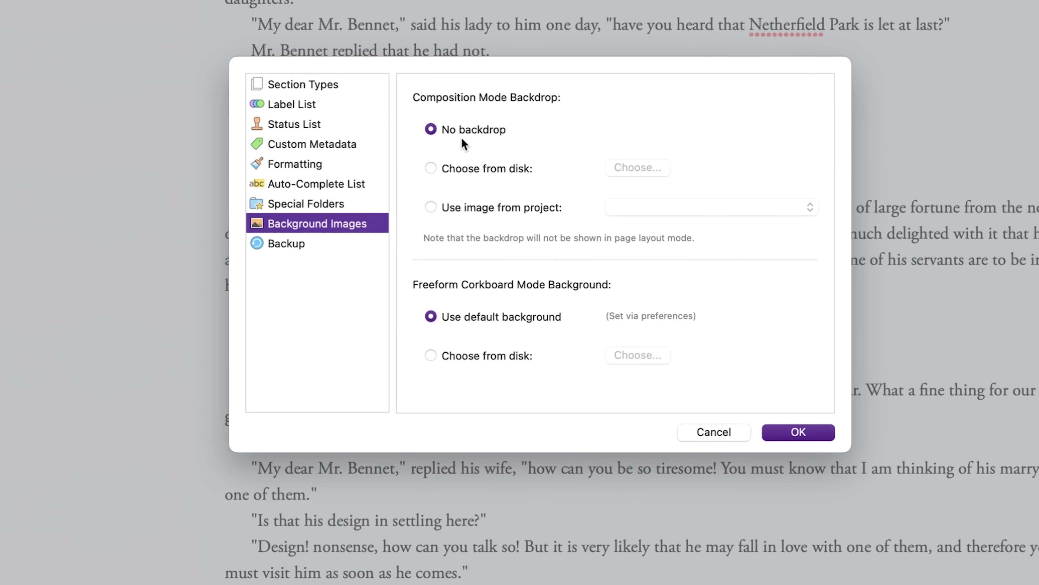
pyautogui.click(431, 168)
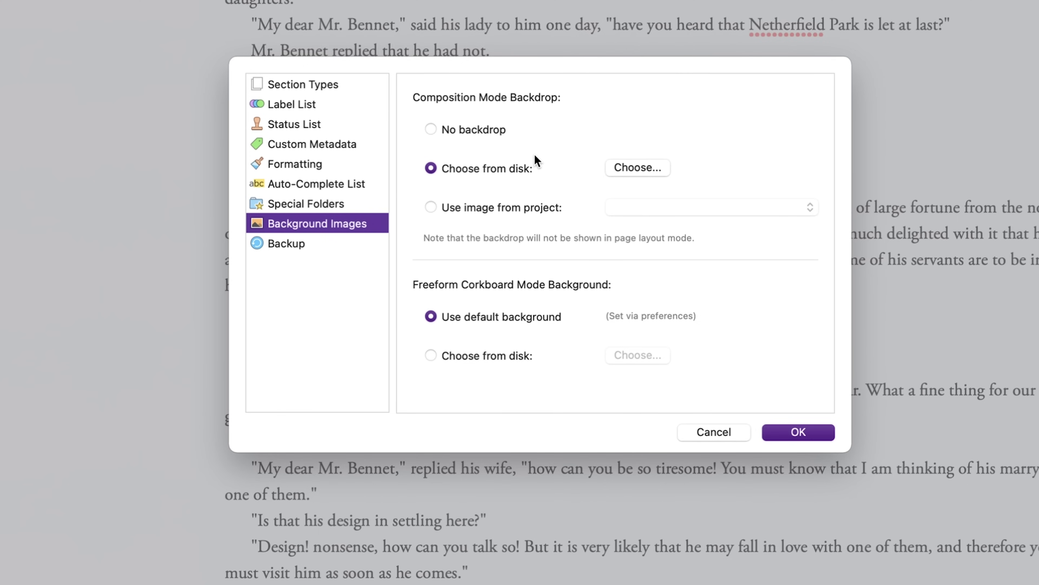
pyautogui.click(639, 167)
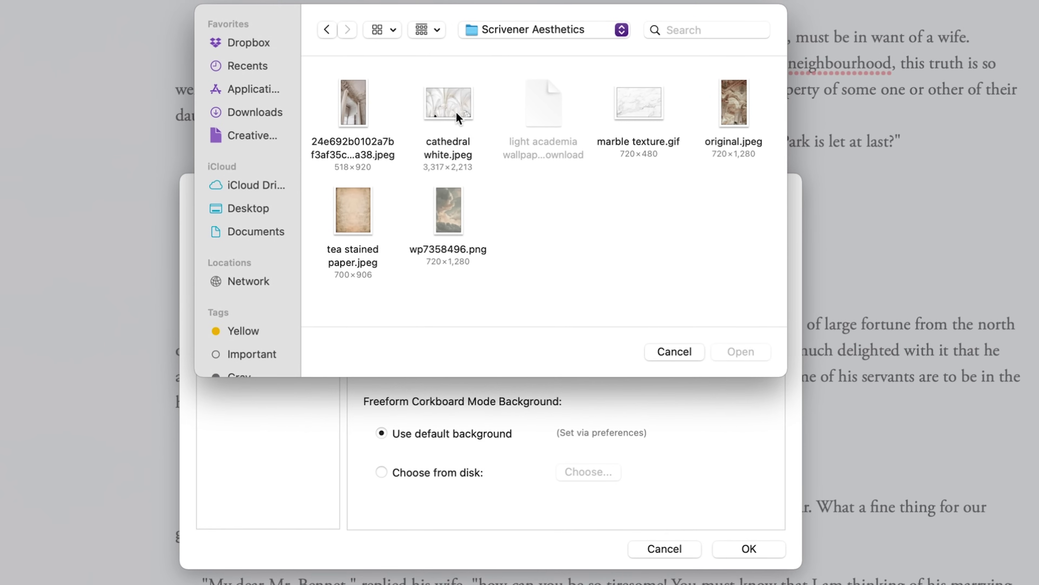
pyautogui.click(436, 110)
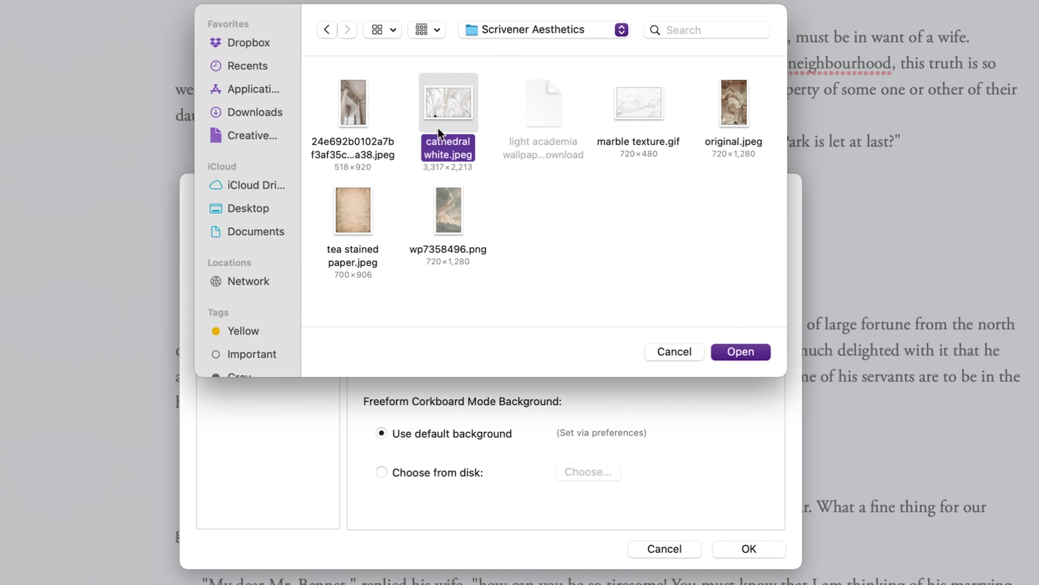
pyautogui.click(743, 352)
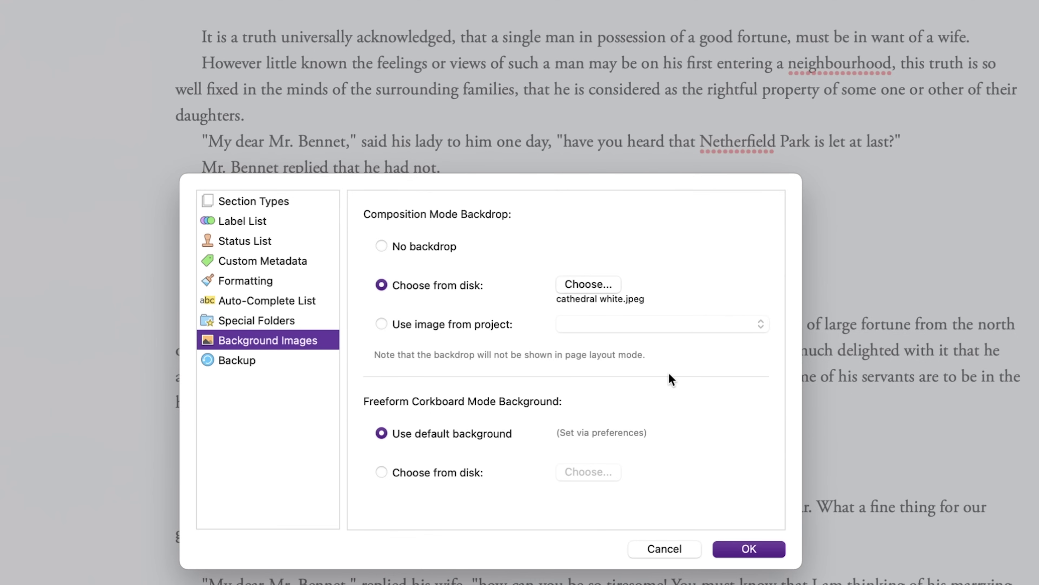
pyautogui.click(742, 548)
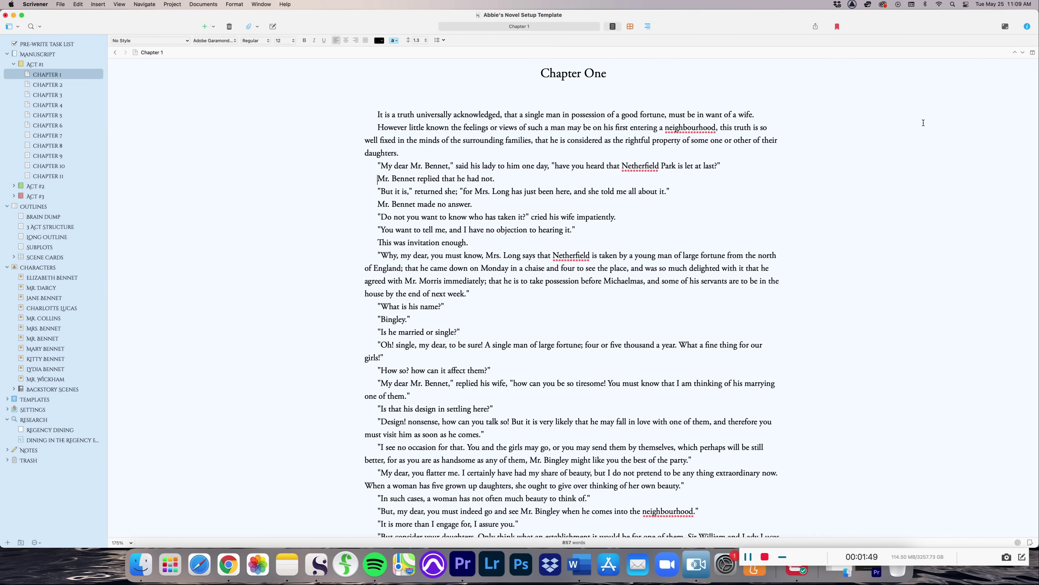
pyautogui.click(1005, 26)
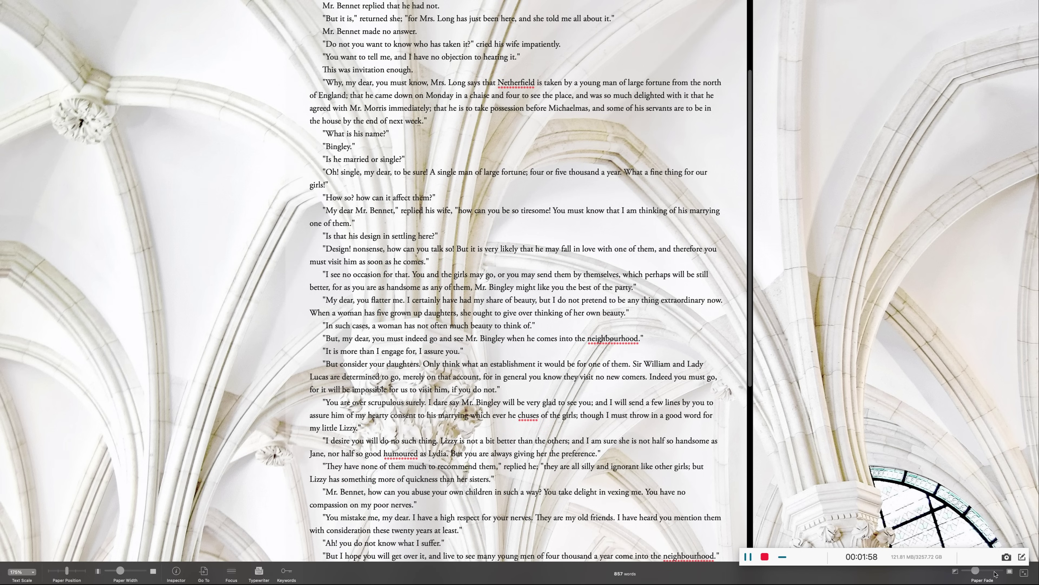
# Step: Raise the composition mode paper fade so the page behind the text is fully opaque
pyautogui.moveTo(995, 574); pyautogui.dragTo(1006, 573)
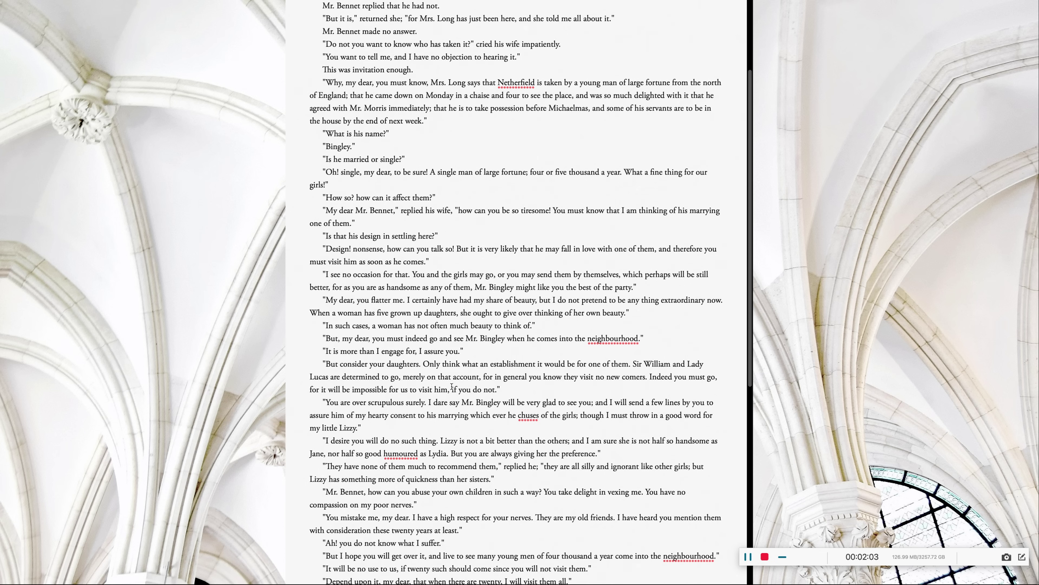
pyautogui.scroll(5, 433, 296)
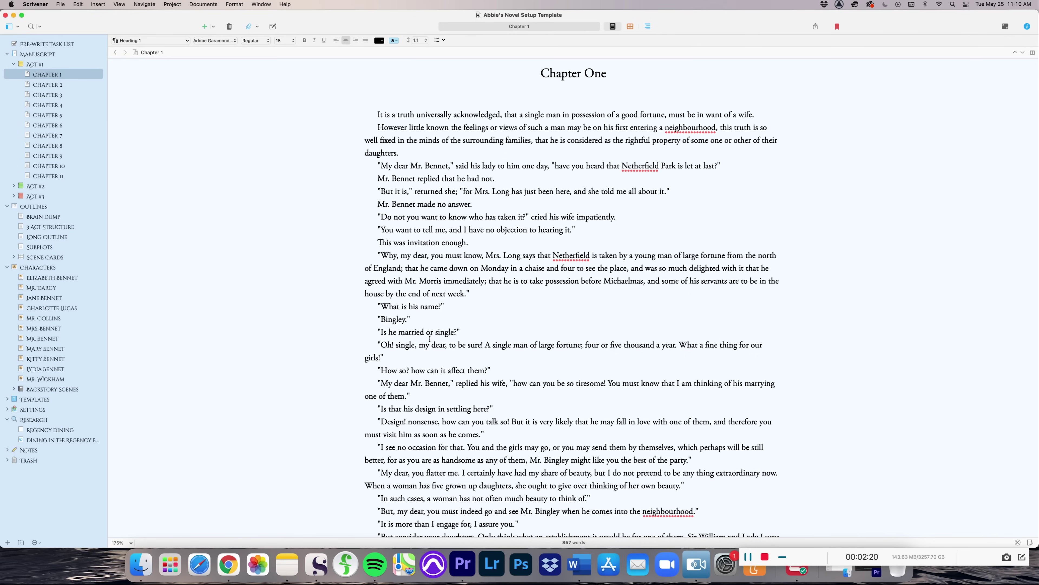
# Step: Set the Composition Mode Editor color to a light blue sampled from the screen, and preview Chapter 1 in composition mode
pyautogui.click(35, 4)
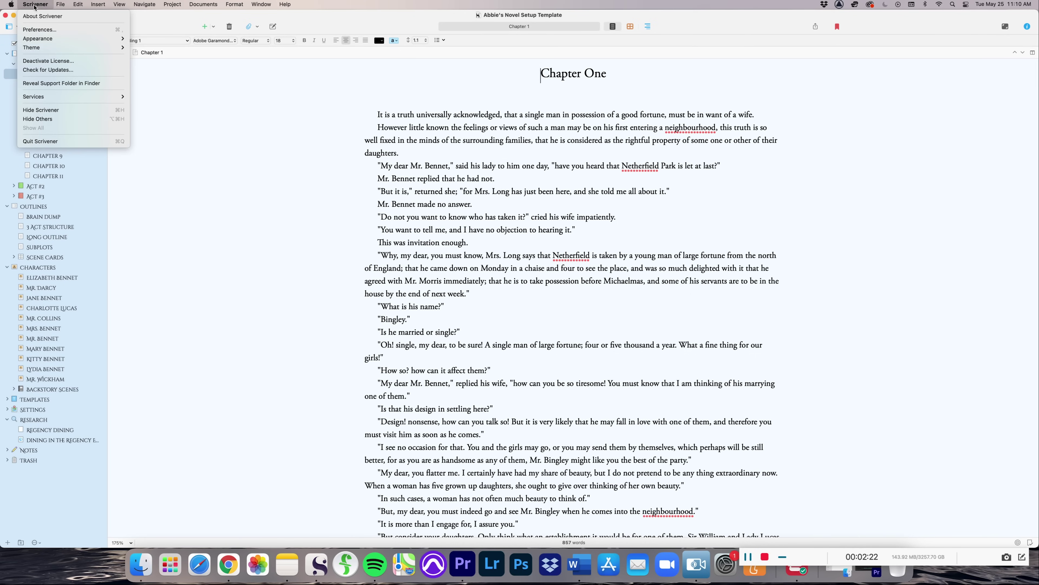
pyautogui.click(39, 30)
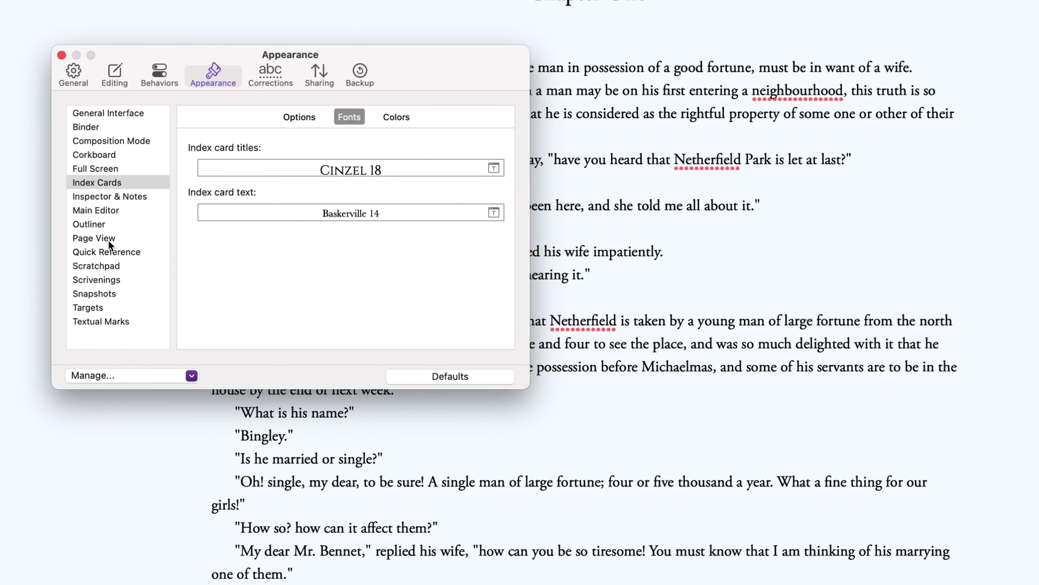
pyautogui.click(116, 139)
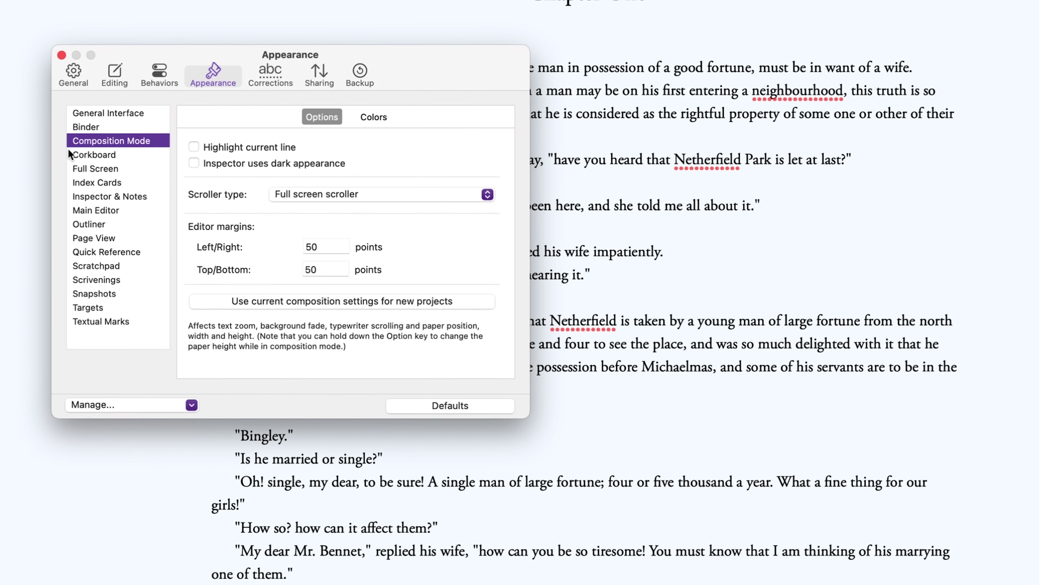
pyautogui.click(373, 118)
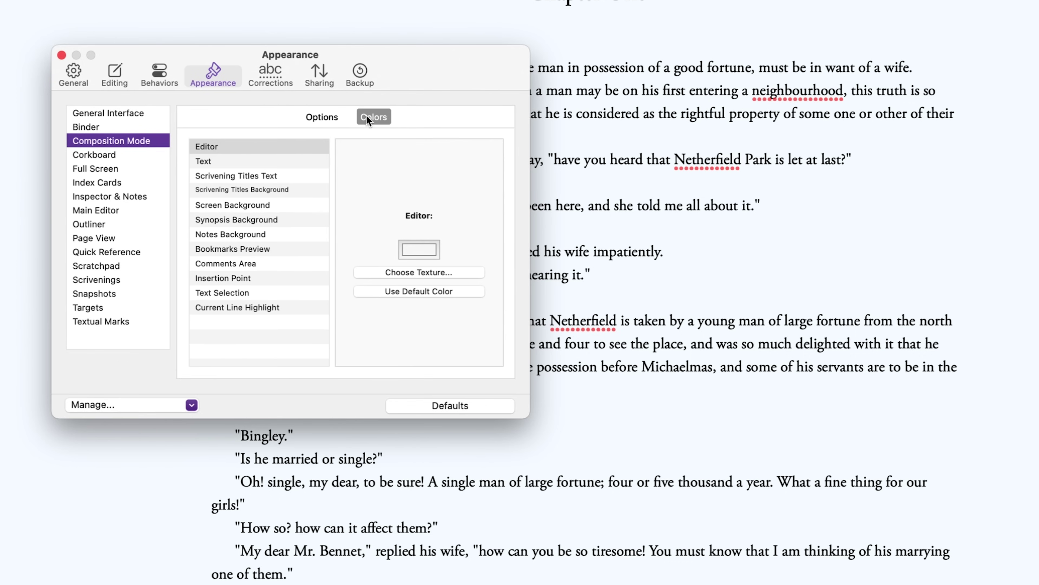
pyautogui.click(242, 147)
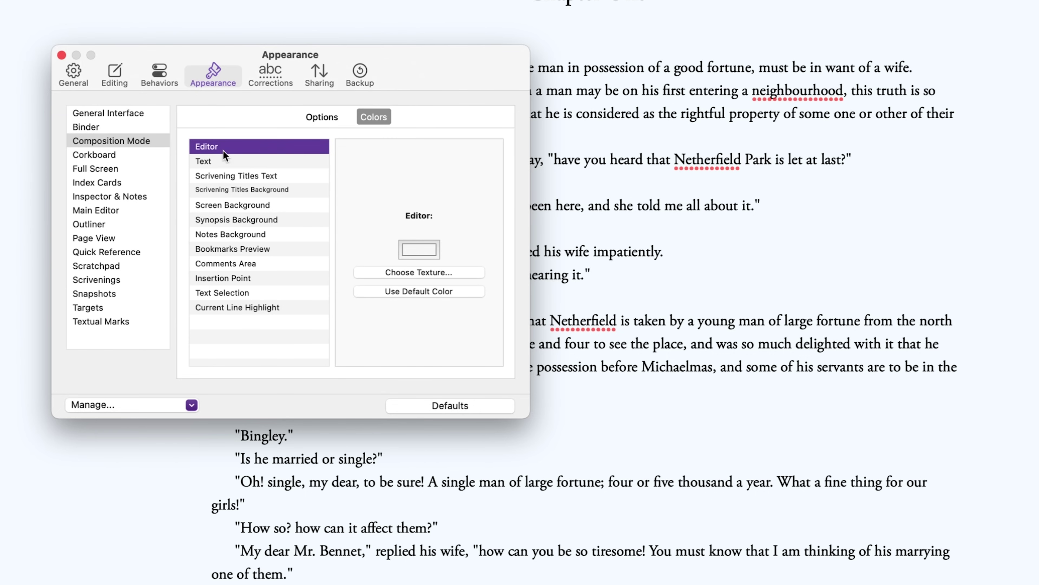
pyautogui.click(427, 250)
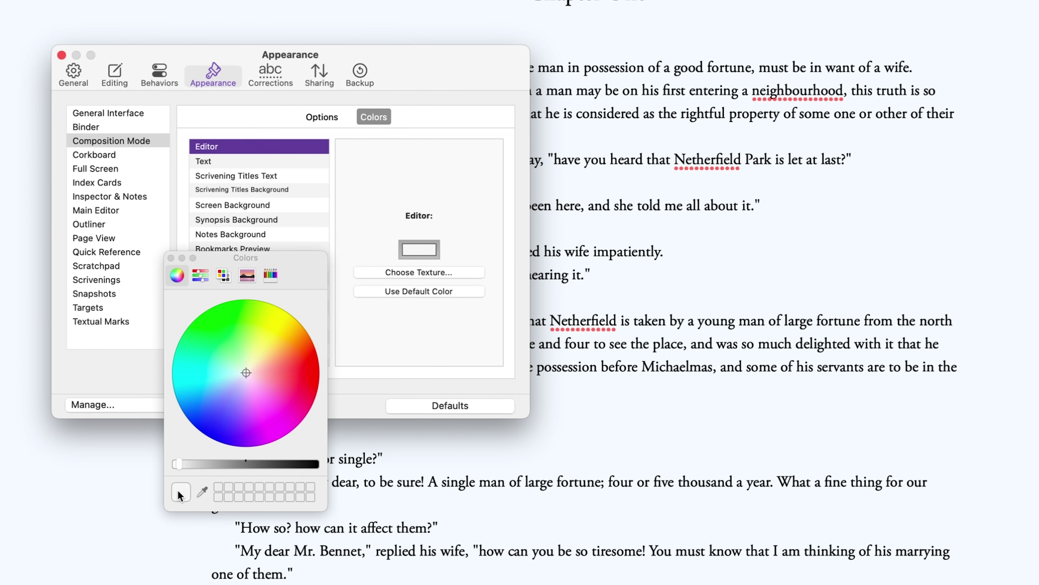
pyautogui.click(204, 492)
pyautogui.click(246, 454)
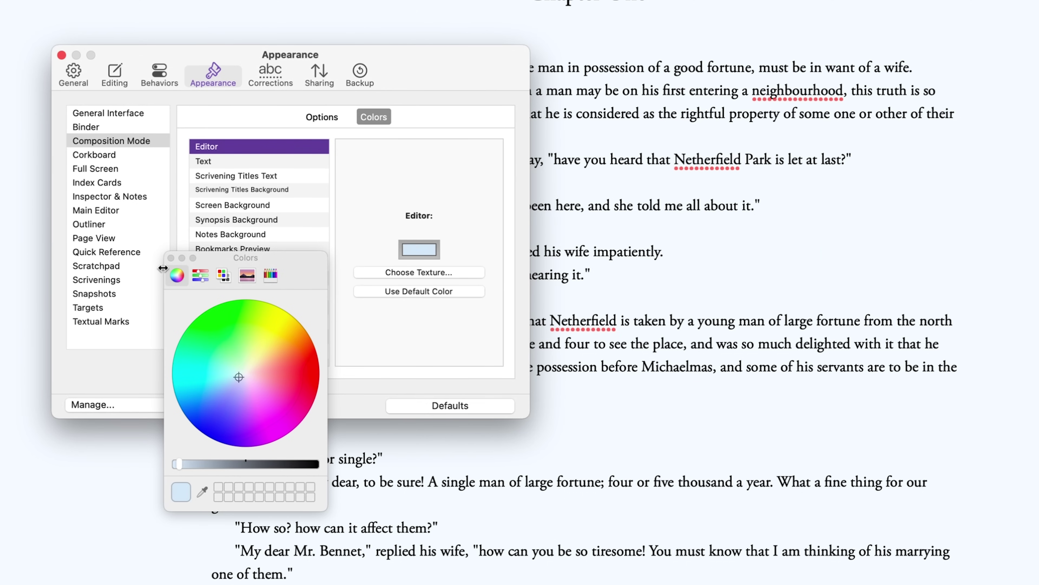
pyautogui.click(170, 258)
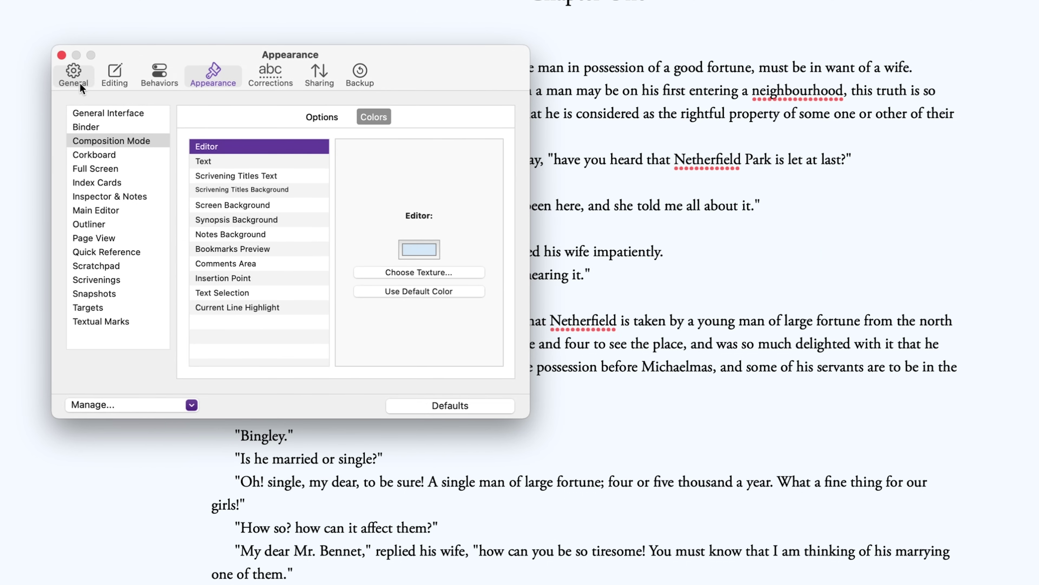
pyautogui.click(61, 55)
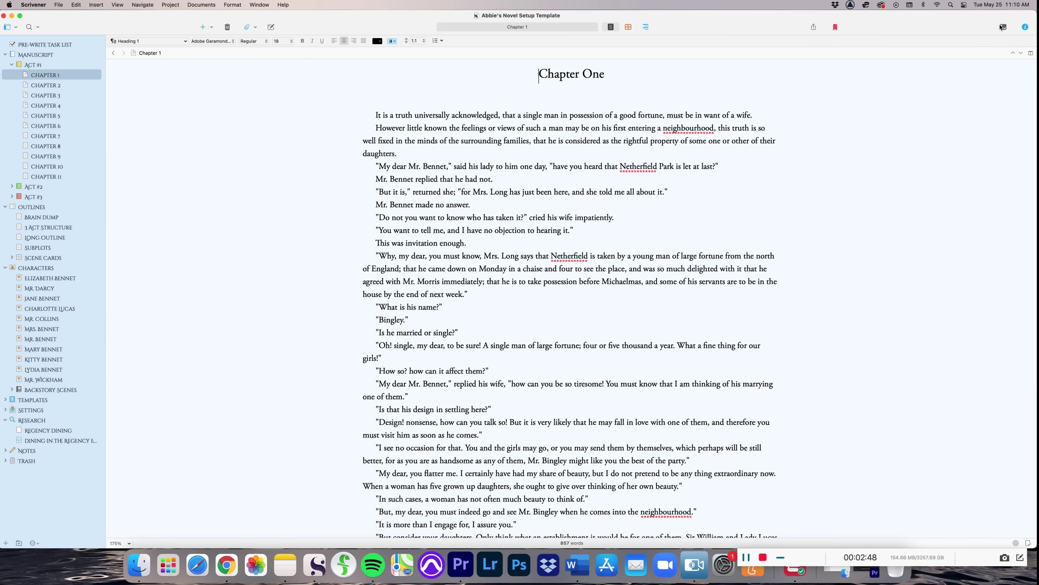
pyautogui.click(1002, 27)
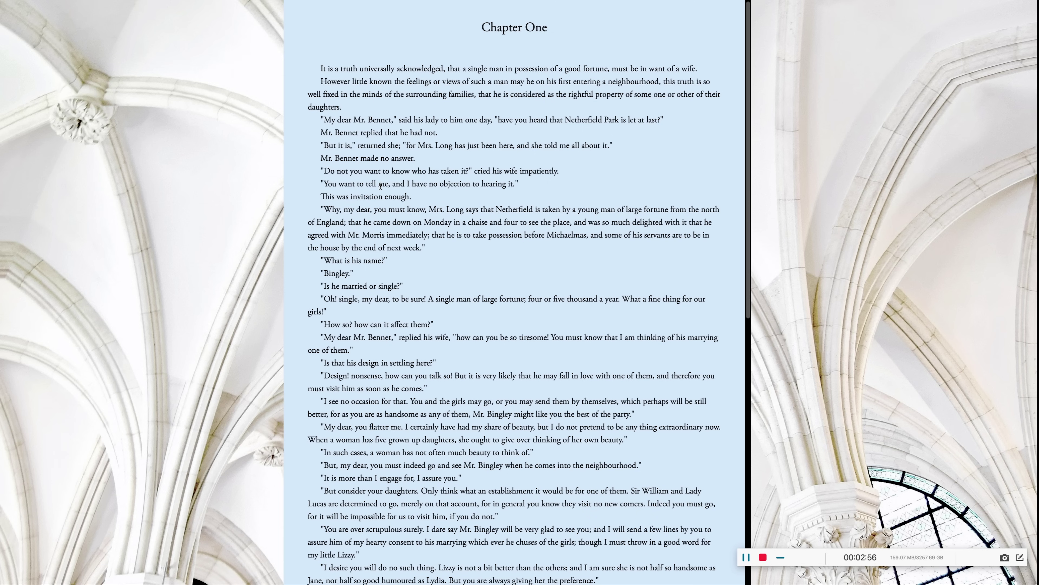
pyautogui.press('Escape')
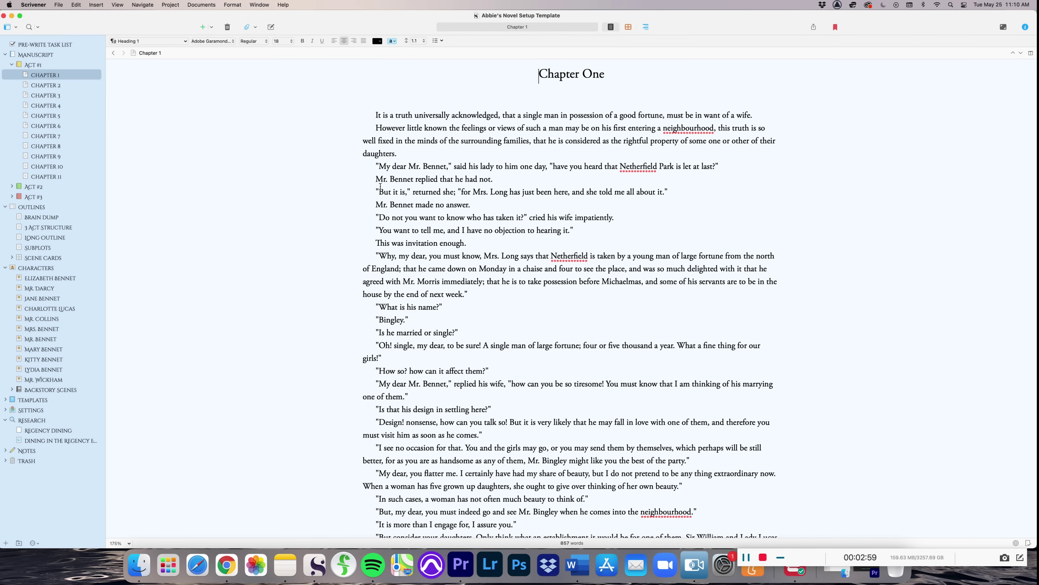
# Step: Switch to PicMonkey and crop cathedral white.jpeg to the 4K UHDTV ratio, 3840 x 2160 px, keeping the lower part of the image
pyautogui.click(541, 307)
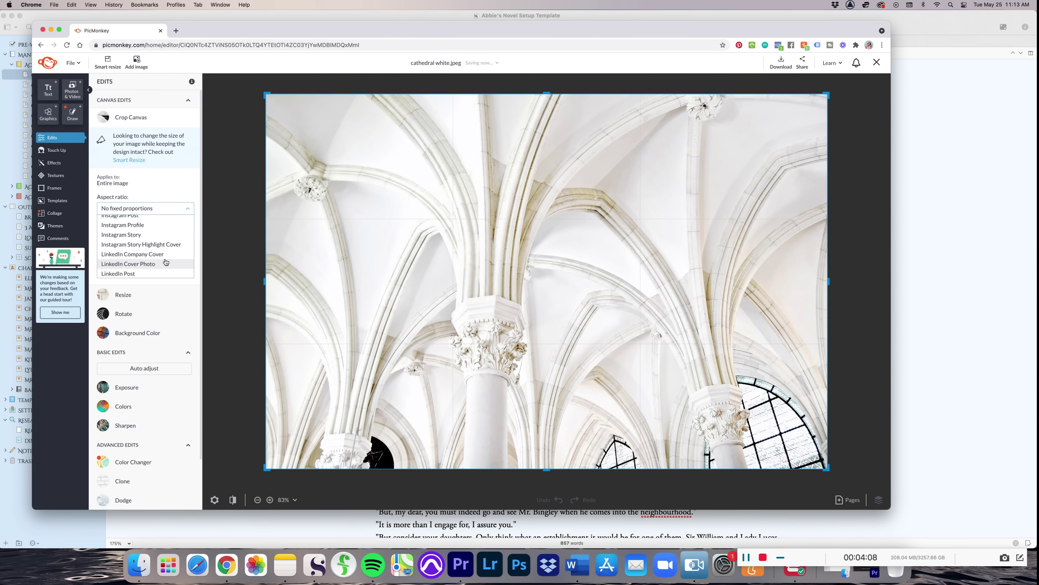
pyautogui.scroll(-3, 160, 264)
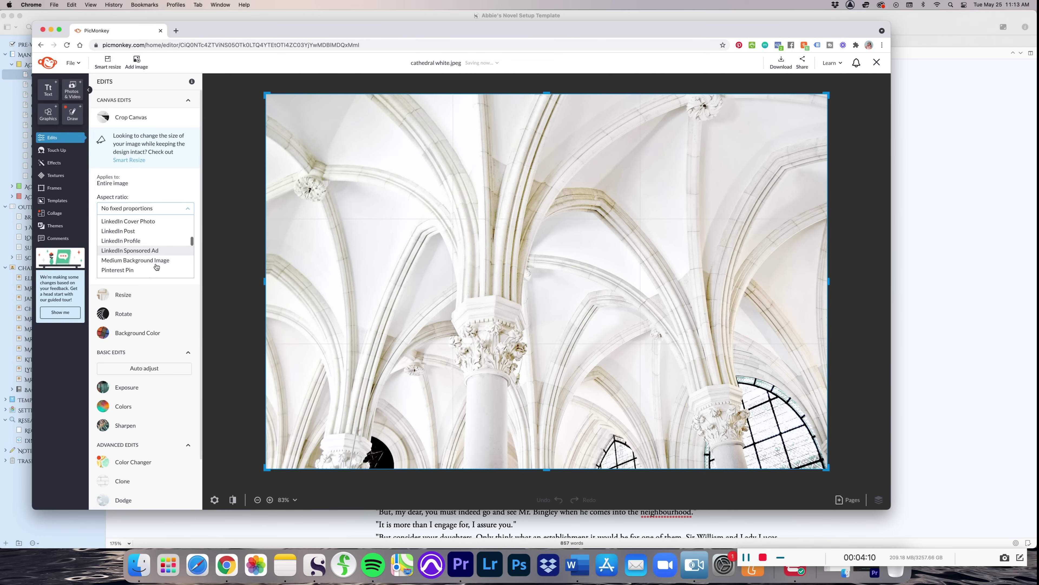
pyautogui.scroll(-10, 156, 266)
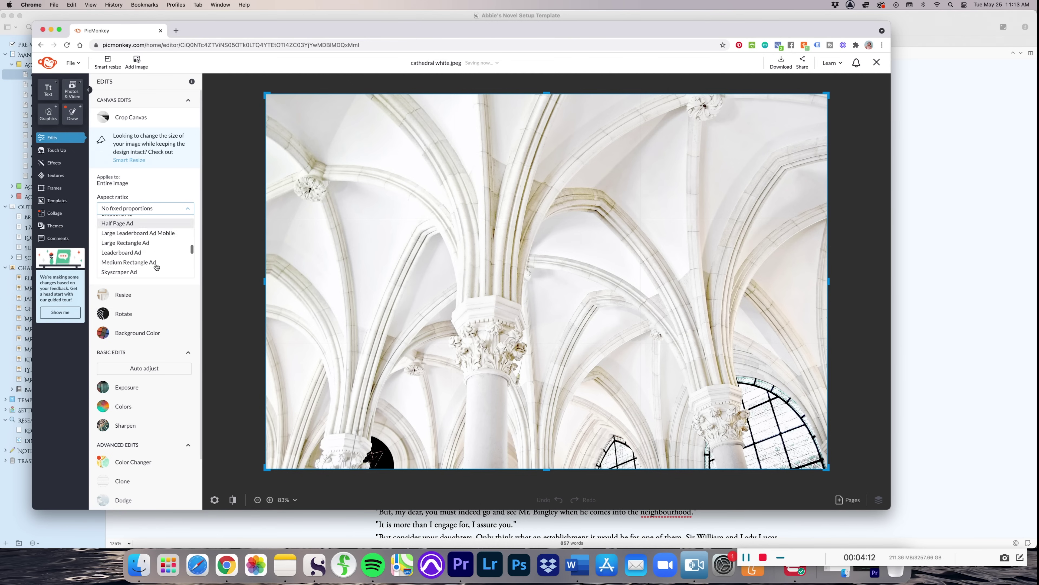
pyautogui.scroll(-5, 156, 267)
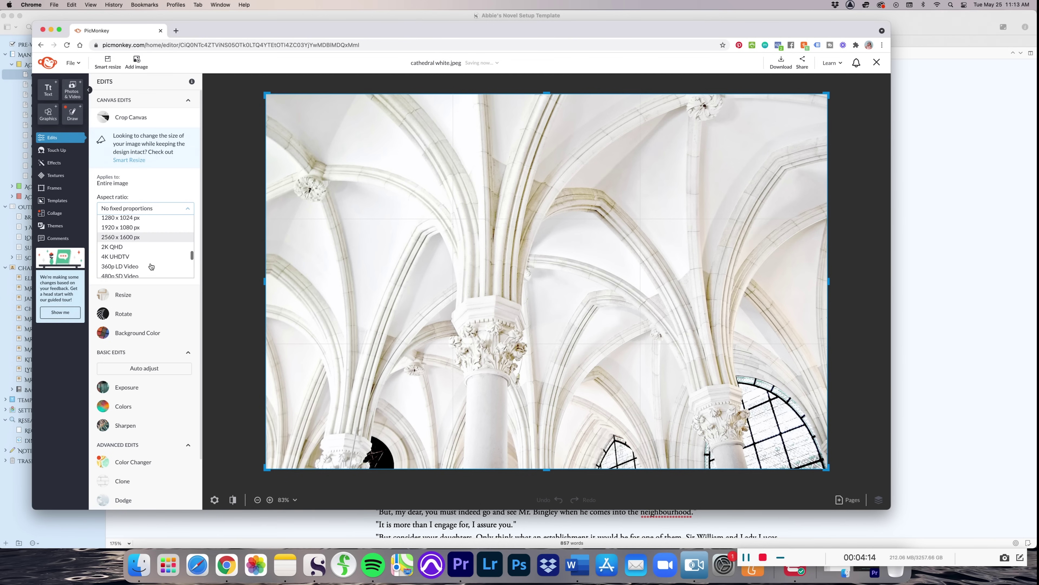
pyautogui.click(128, 256)
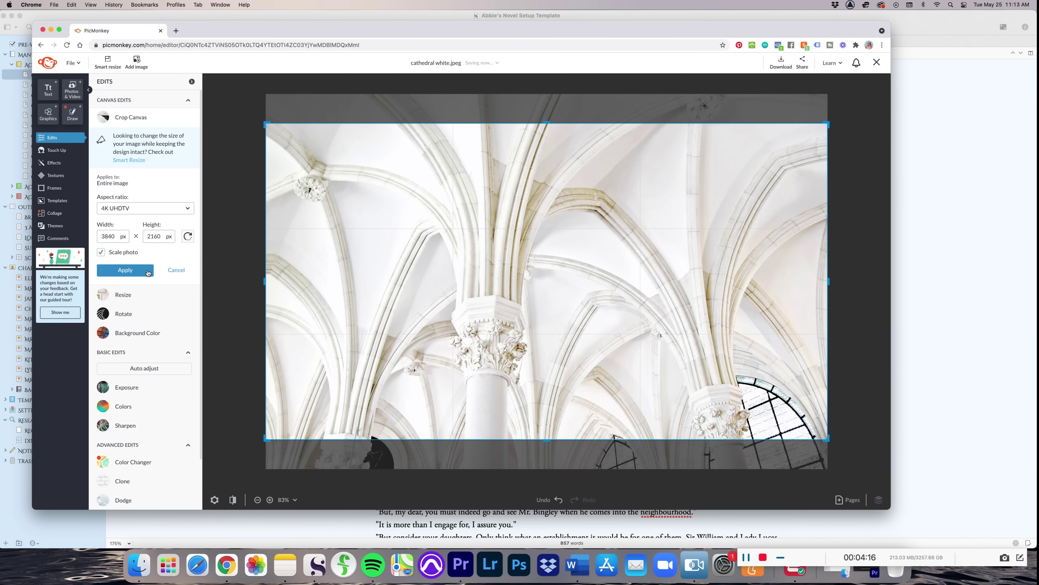
pyautogui.moveTo(567, 374); pyautogui.dragTo(568, 404)
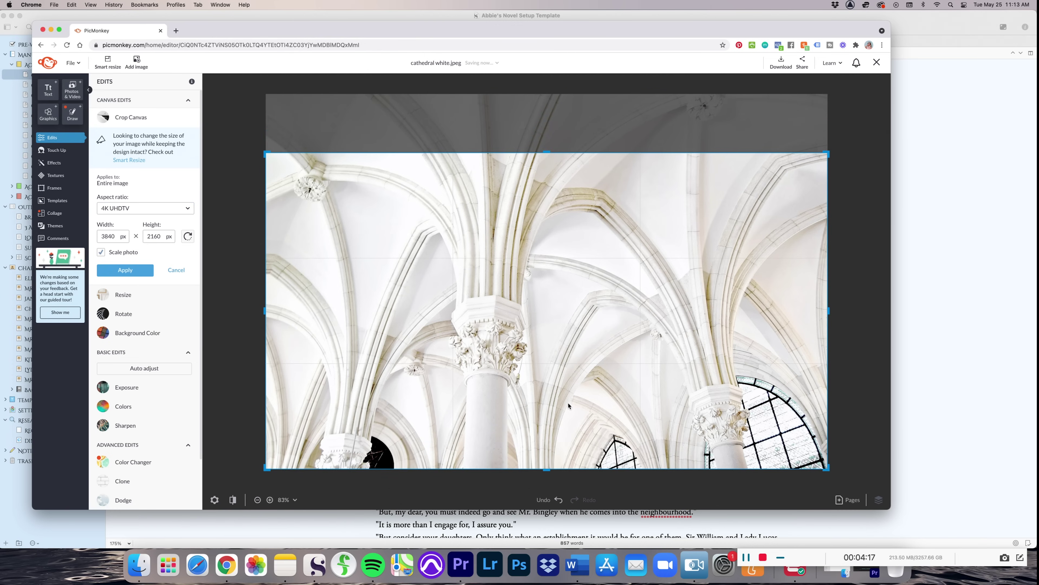
pyautogui.click(125, 270)
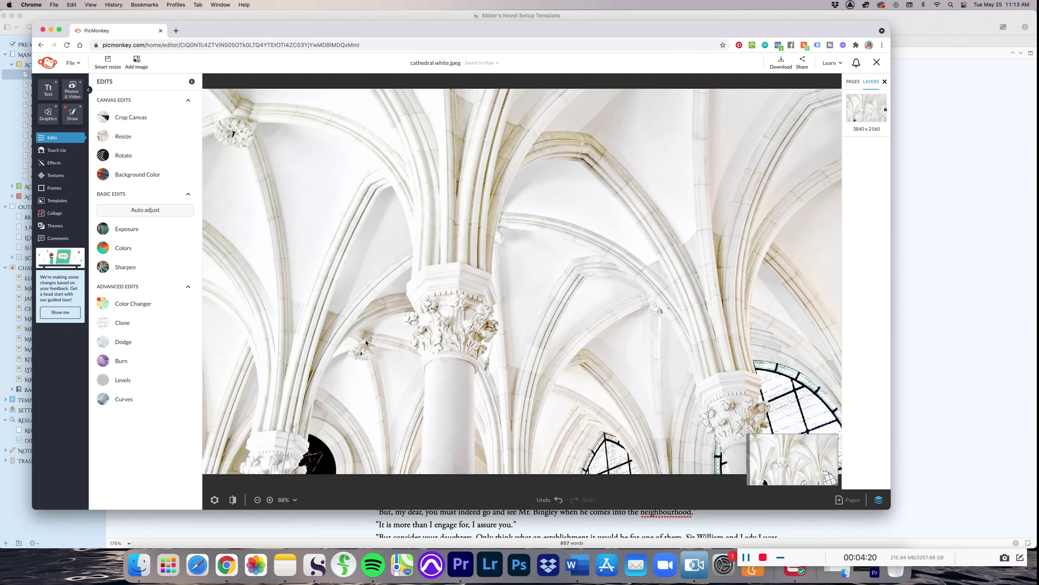
# Step: Upload tea stained paper.jpeg from the computer's Scrivener Aesthetics folder into the image editor
pyautogui.click(258, 500)
pyautogui.click(141, 63)
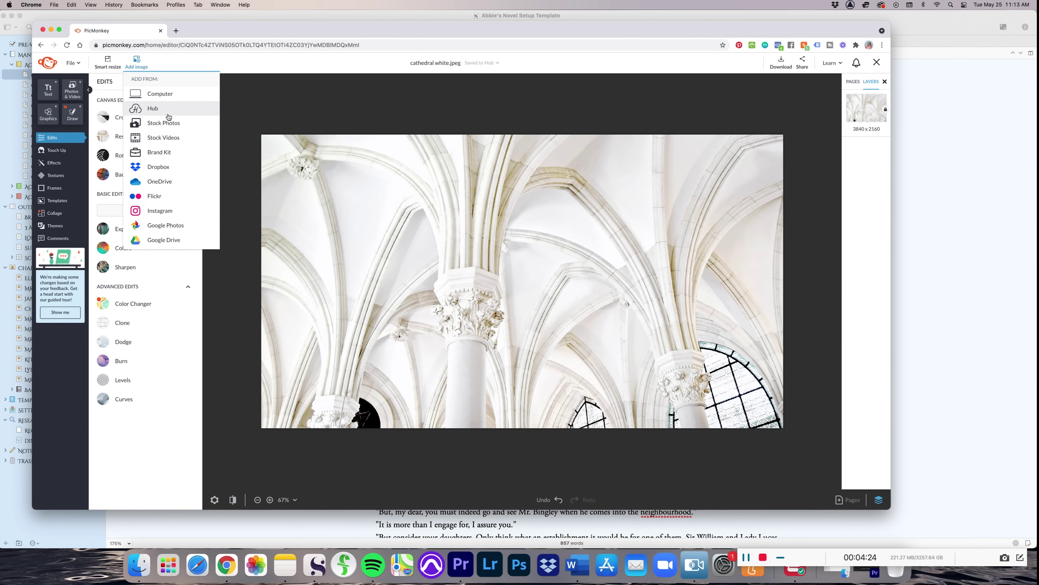
pyautogui.click(183, 96)
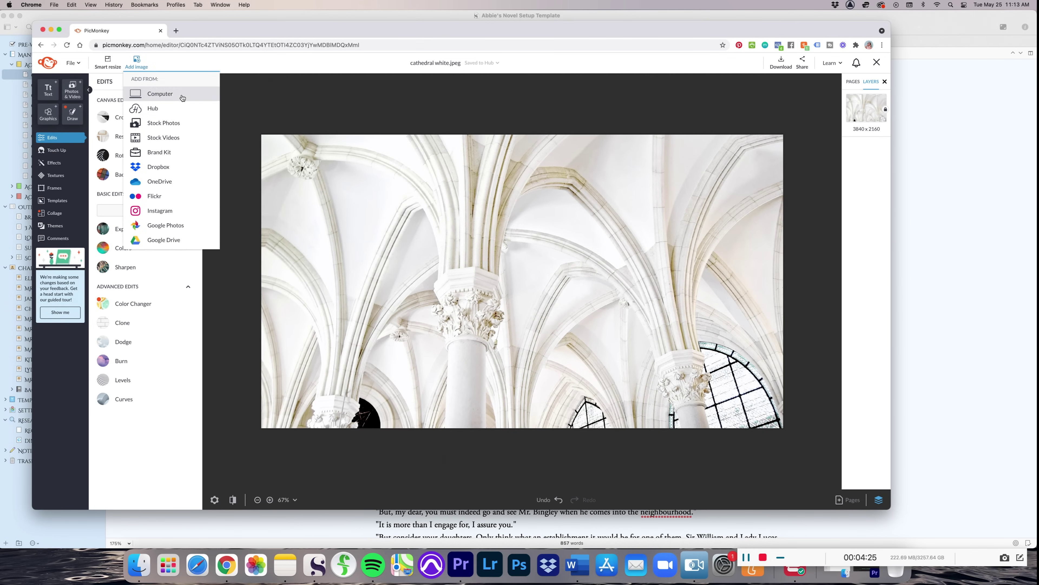
pyautogui.click(402, 278)
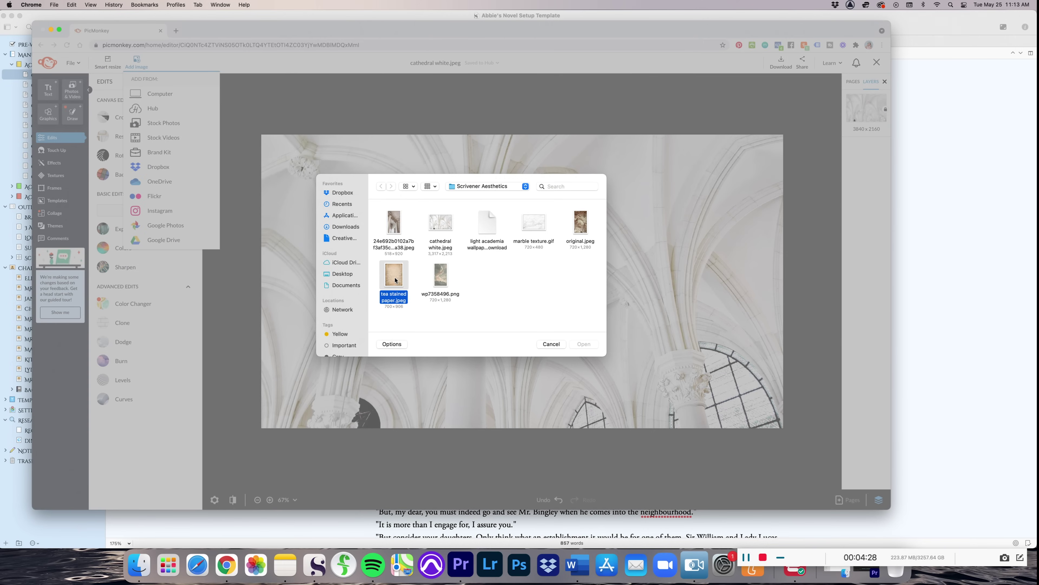
pyautogui.click(584, 344)
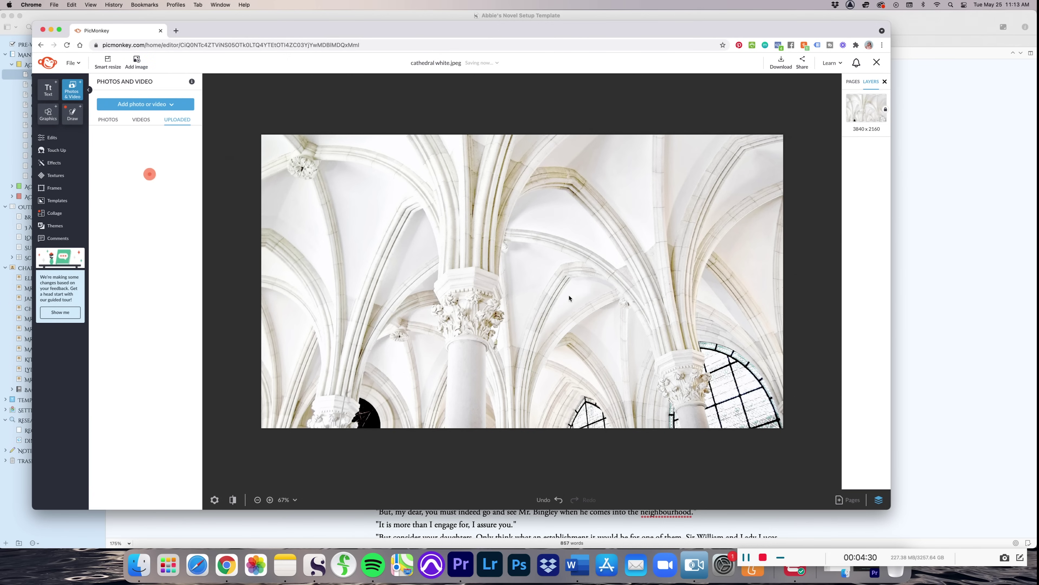
# Step: Place the tea stained paper centrally over the cathedral, scaled to the full canvas height, and download the composite as cathedral white with paper.jpeg
pyautogui.moveTo(124, 179); pyautogui.dragTo(487, 262)
pyautogui.moveTo(442, 324); pyautogui.dragTo(392, 424)
pyautogui.moveTo(520, 309); pyautogui.dragTo(530, 313)
pyautogui.moveTo(417, 281)
pyautogui.mouseDown()
pyautogui.moveTo(399, 280)
pyautogui.moveTo(409, 281)
pyautogui.mouseUp()
pyautogui.click(348, 307)
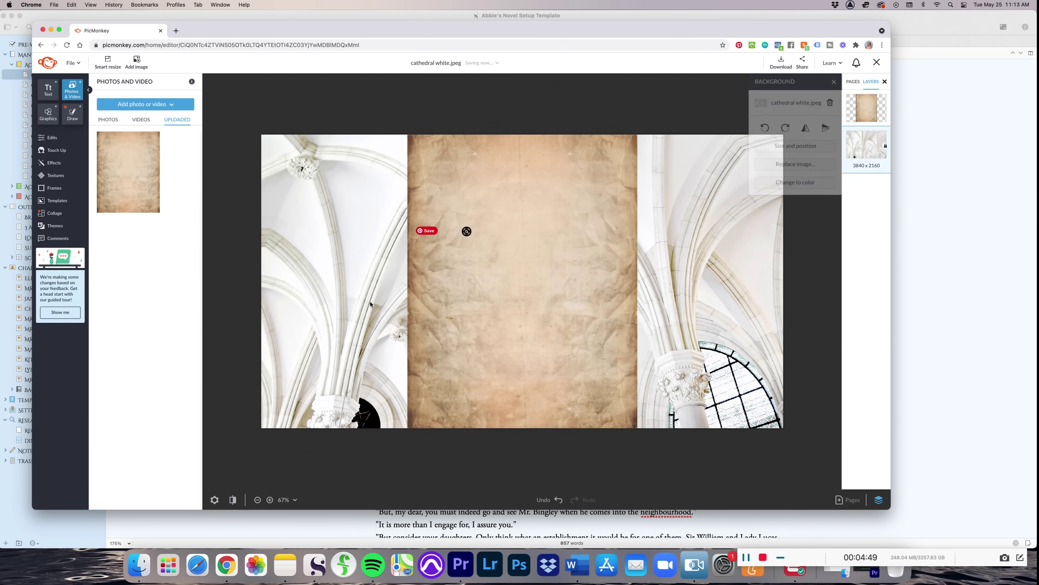
pyautogui.click(781, 63)
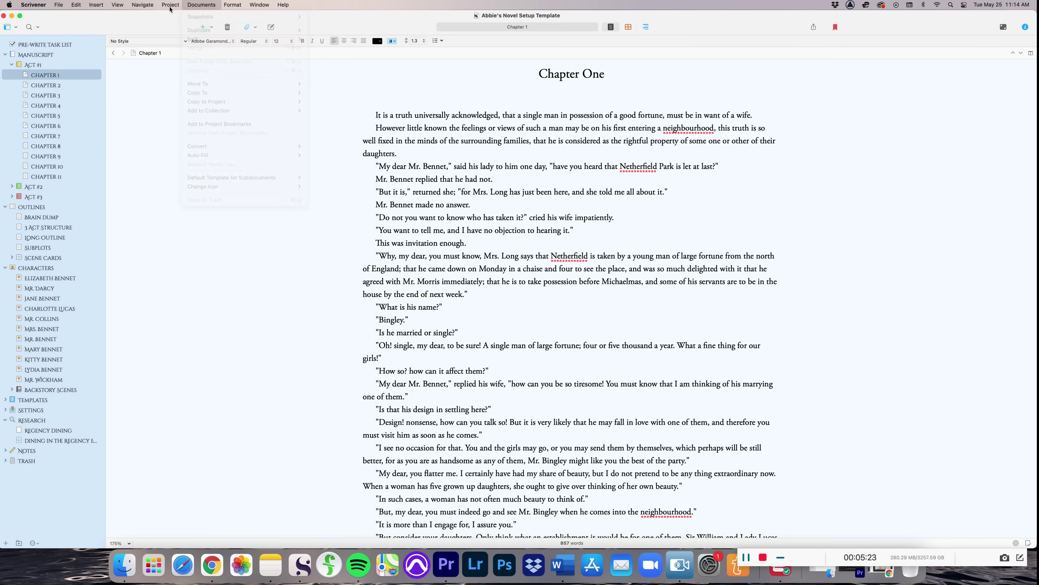
# Step: Switch to Scrivener and set the project's Composition Mode Backdrop to cathedral white with paper.jpeg from disk
pyautogui.click(172, 9)
pyautogui.moveTo(197, 5)
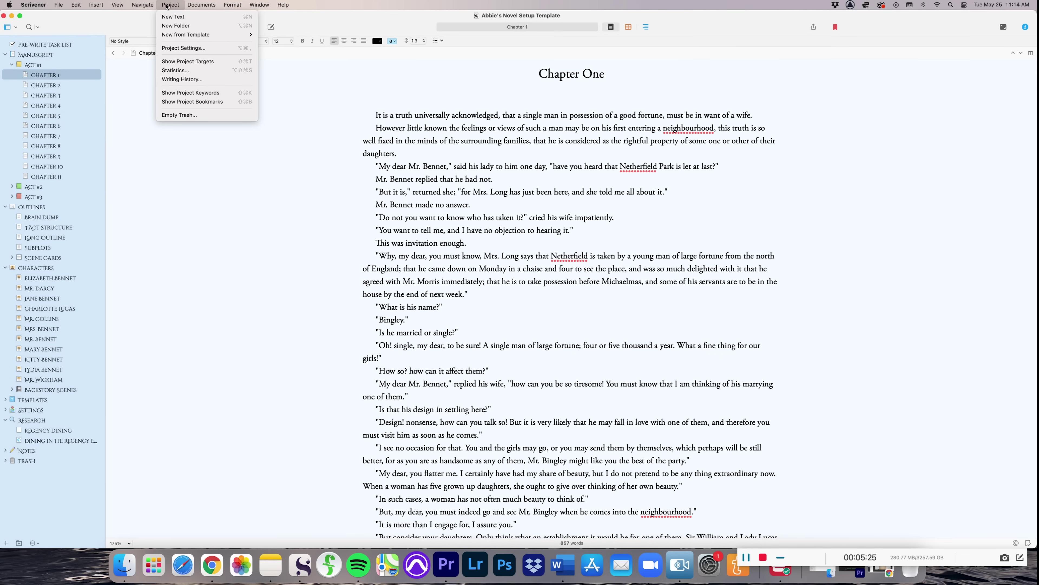
pyautogui.click(197, 49)
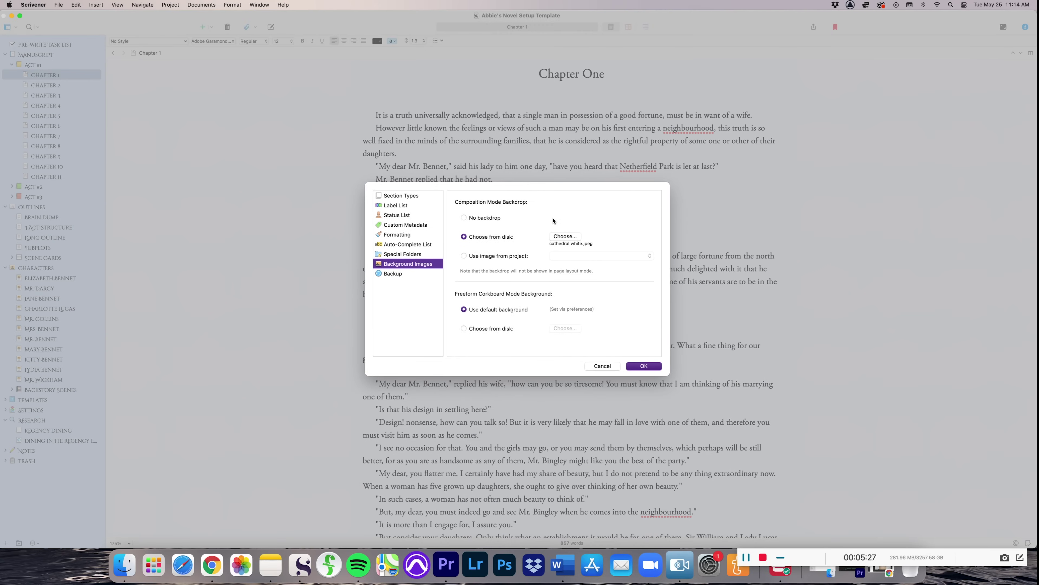
pyautogui.click(566, 237)
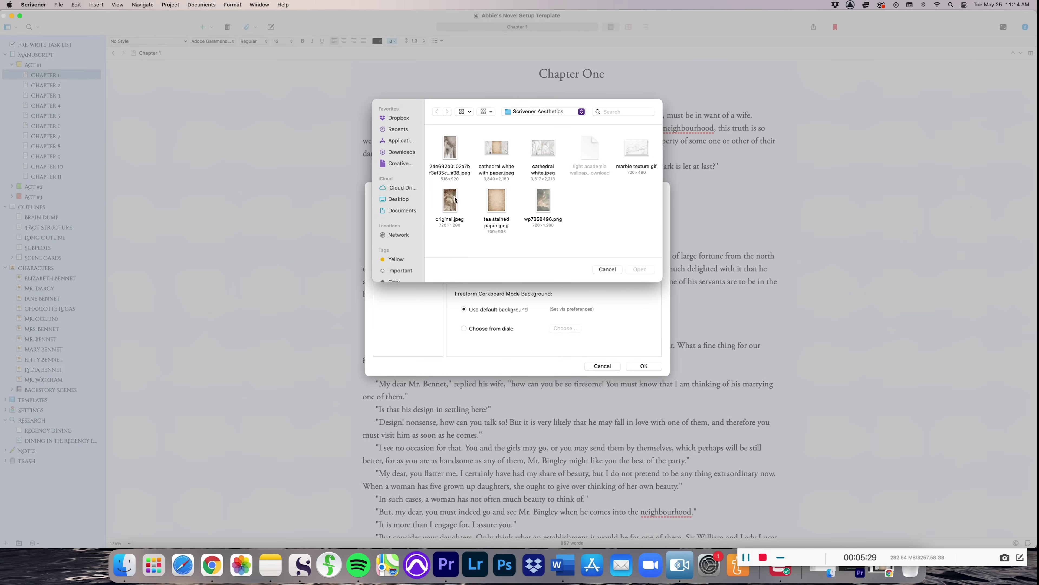
pyautogui.click(503, 159)
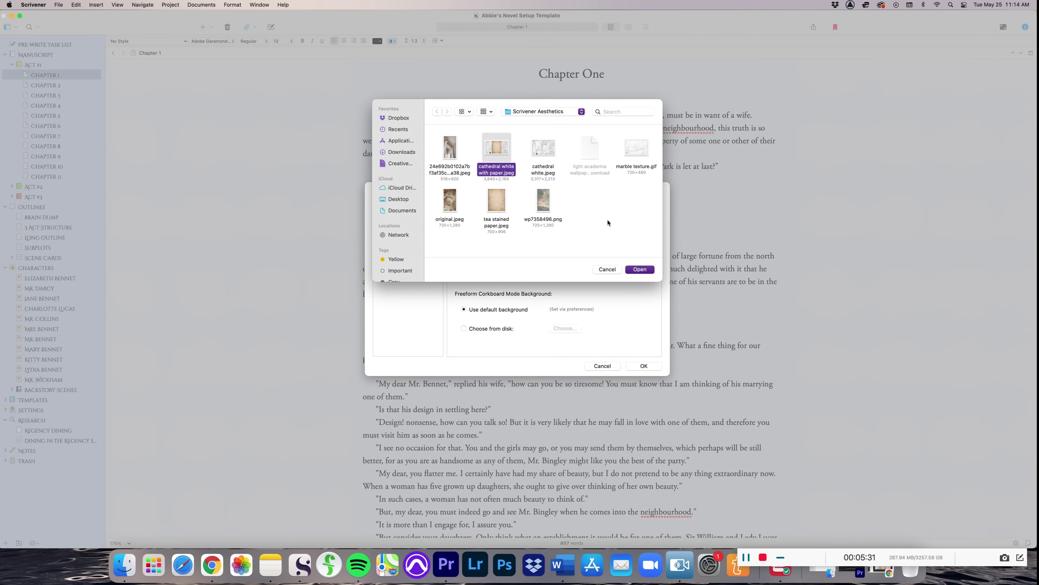
pyautogui.click(640, 269)
pyautogui.click(646, 366)
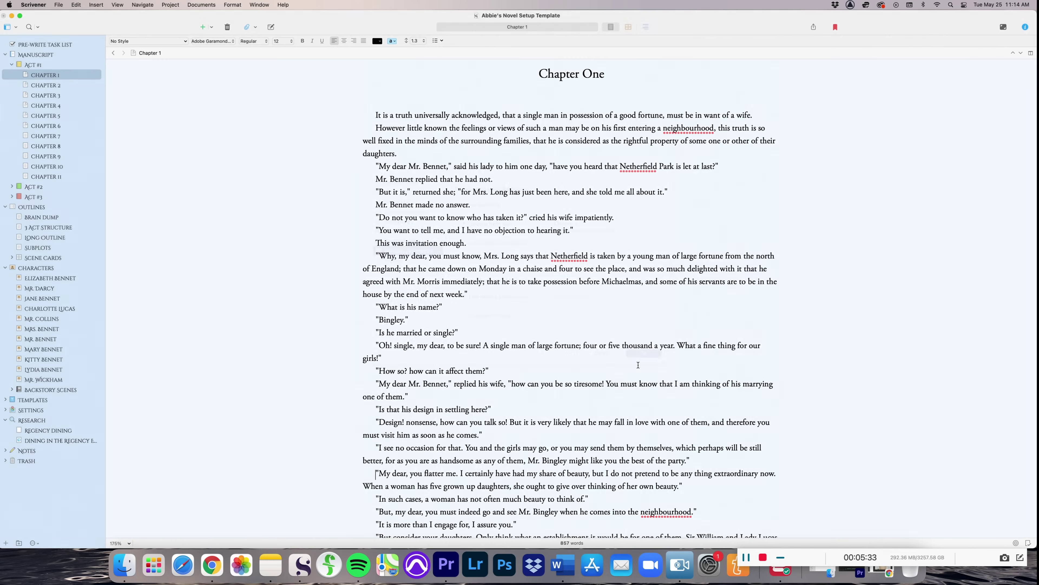
# Step: In Chapter 1's composition mode, make the paper fully transparent and narrow its width to fit within the parchment, and return to the project window
pyautogui.click(1002, 28)
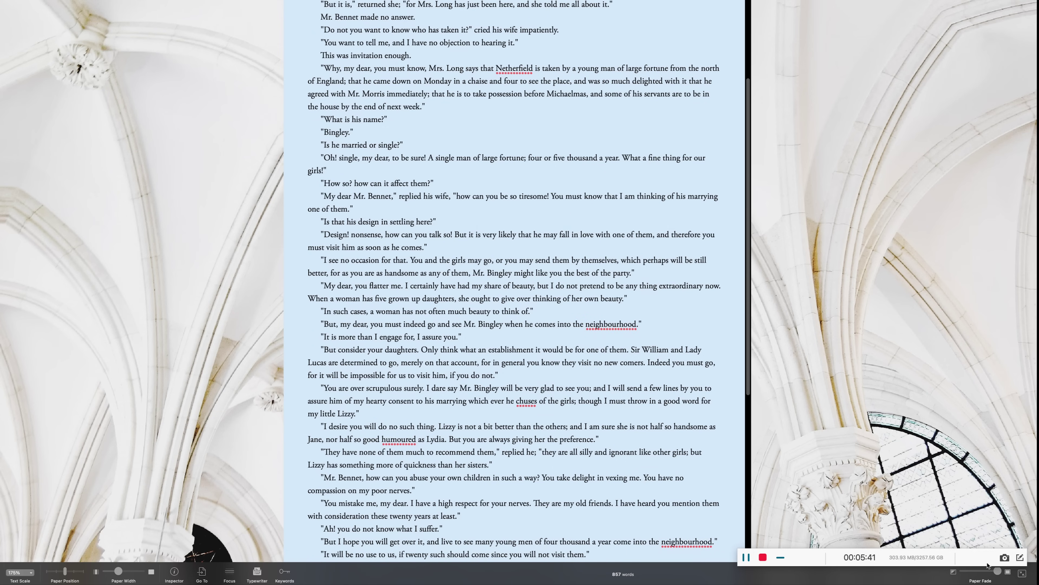
pyautogui.click(986, 571)
pyautogui.moveTo(990, 574); pyautogui.dragTo(949, 574)
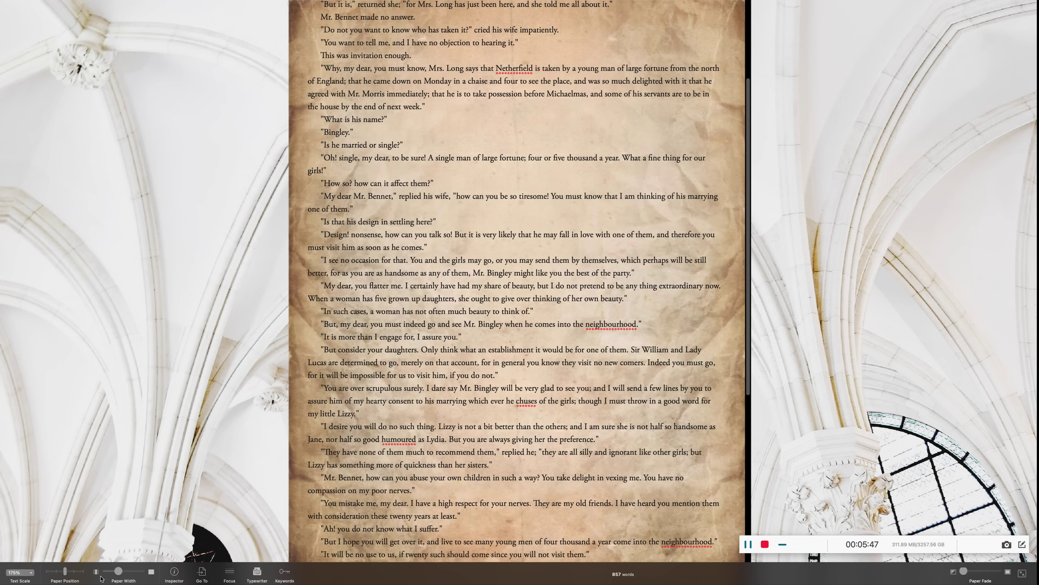
pyautogui.click(114, 574)
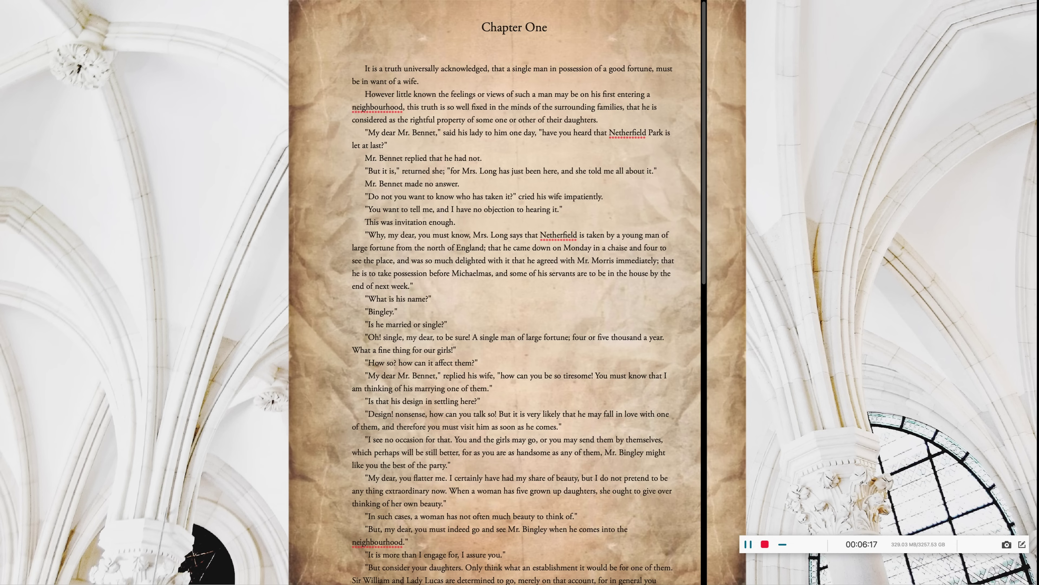
pyautogui.press('Escape')
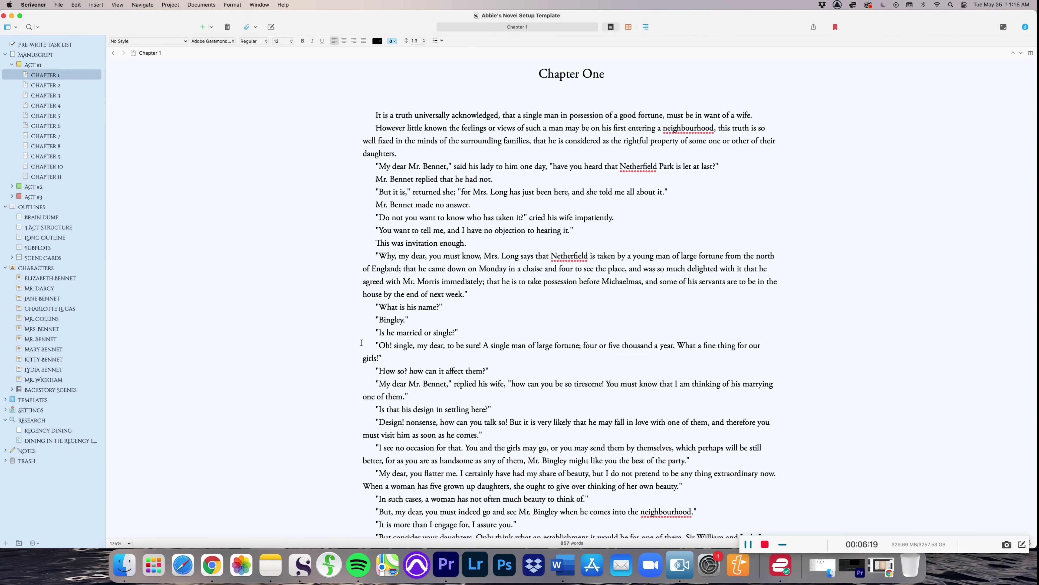
# Step: Switch to Chrome, search Google for light academia aesthetic wallpaper, and save the collage laptop wallpaper image
pyautogui.click(207, 572)
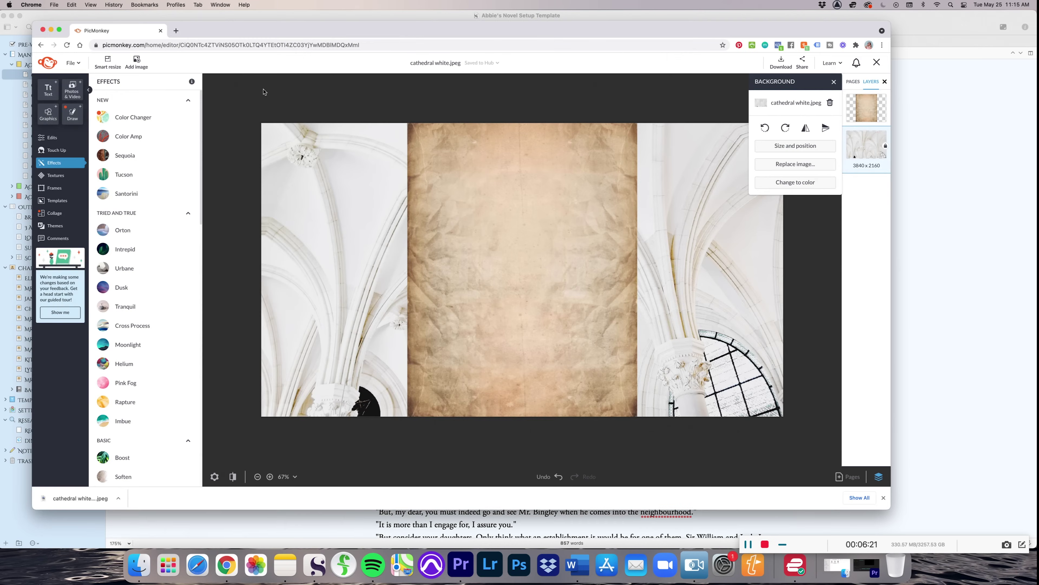
pyautogui.press('super+t')
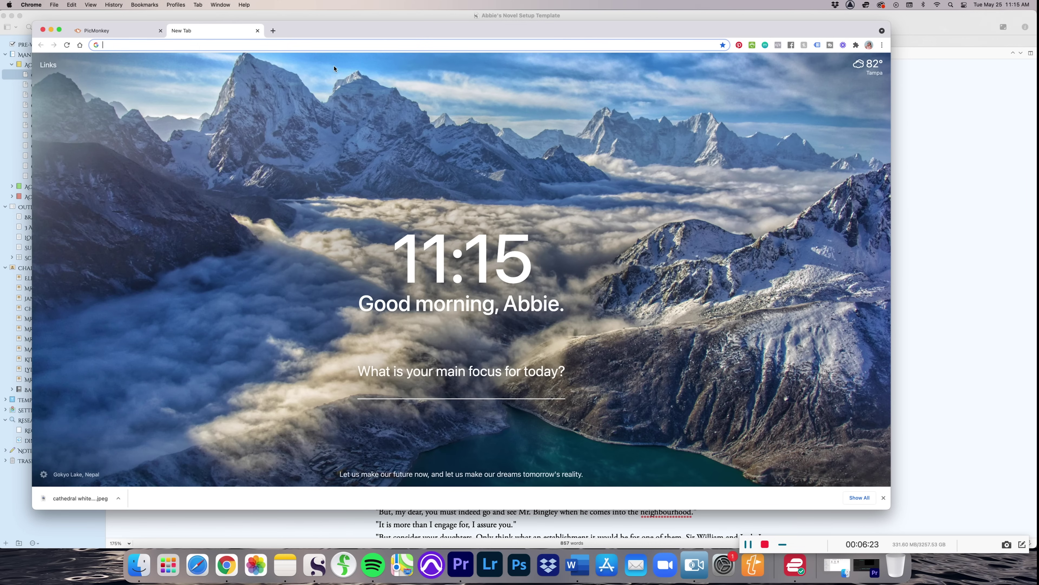
pyautogui.write('light')
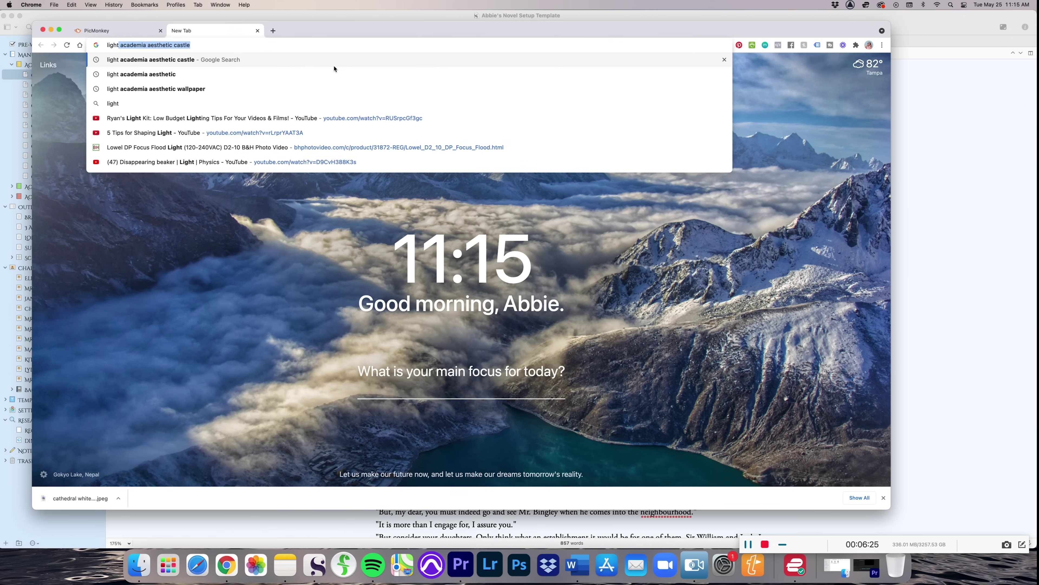
pyautogui.write(' academia aesthetic')
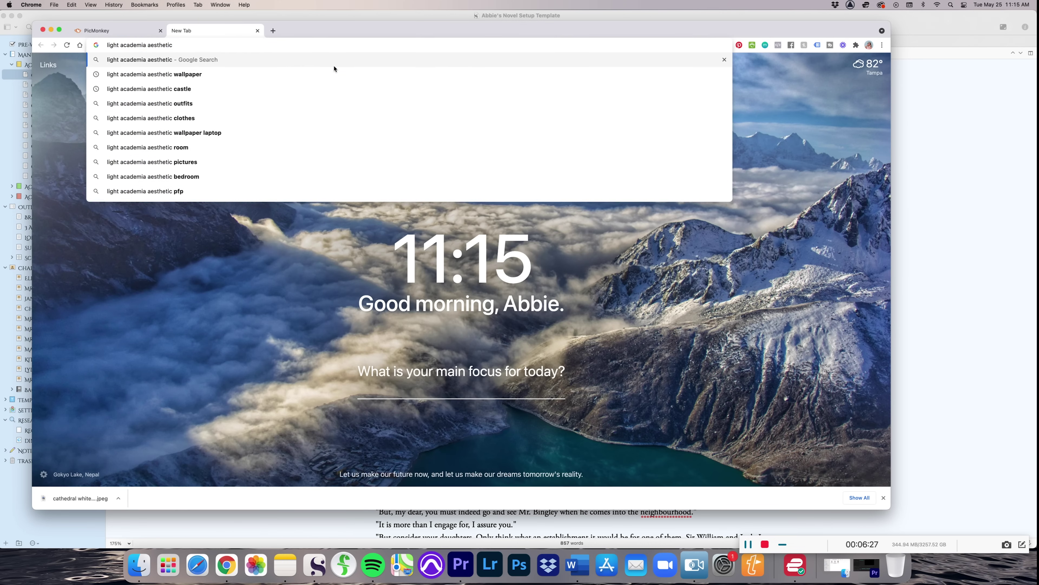
pyautogui.press('Down')
pyautogui.press('Return')
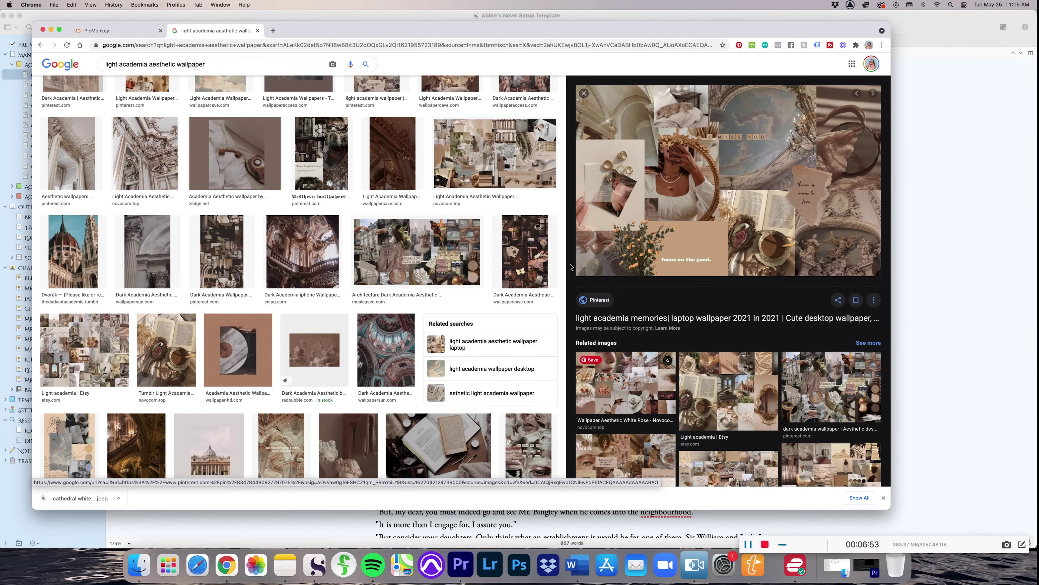
pyautogui.rightClick(703, 198)
pyautogui.click(728, 287)
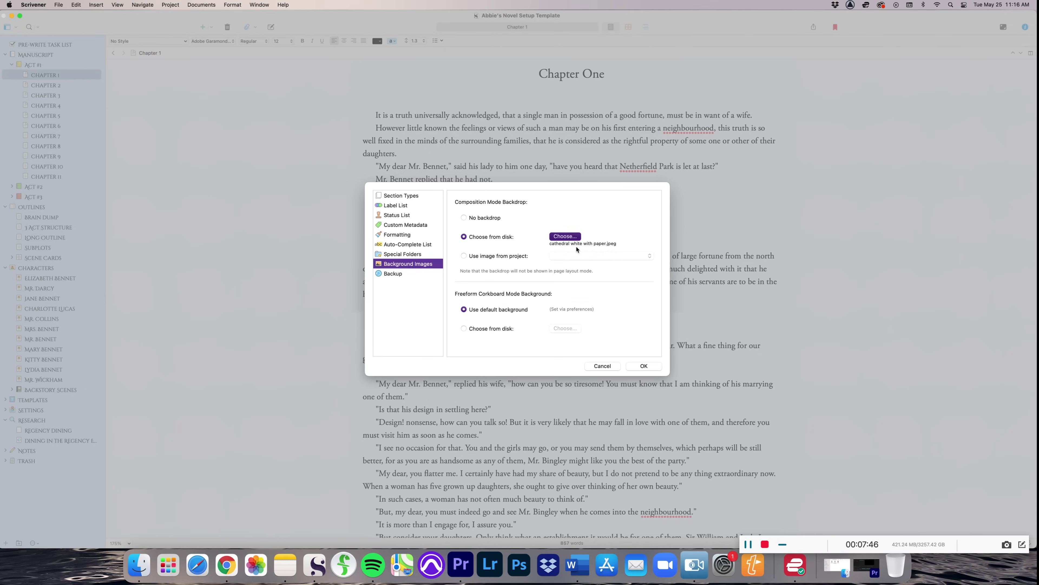
# Step: Set the project's Composition Mode Backdrop in Scrivener to wallpaper.png from the Scrivener Aesthetics folder
pyautogui.click(564, 237)
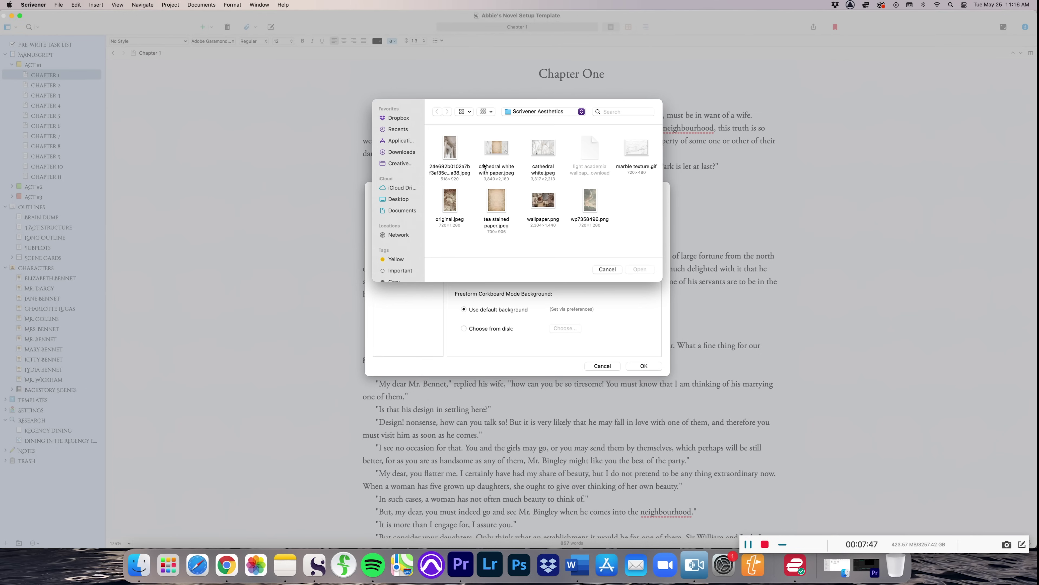
pyautogui.doubleClick(541, 201)
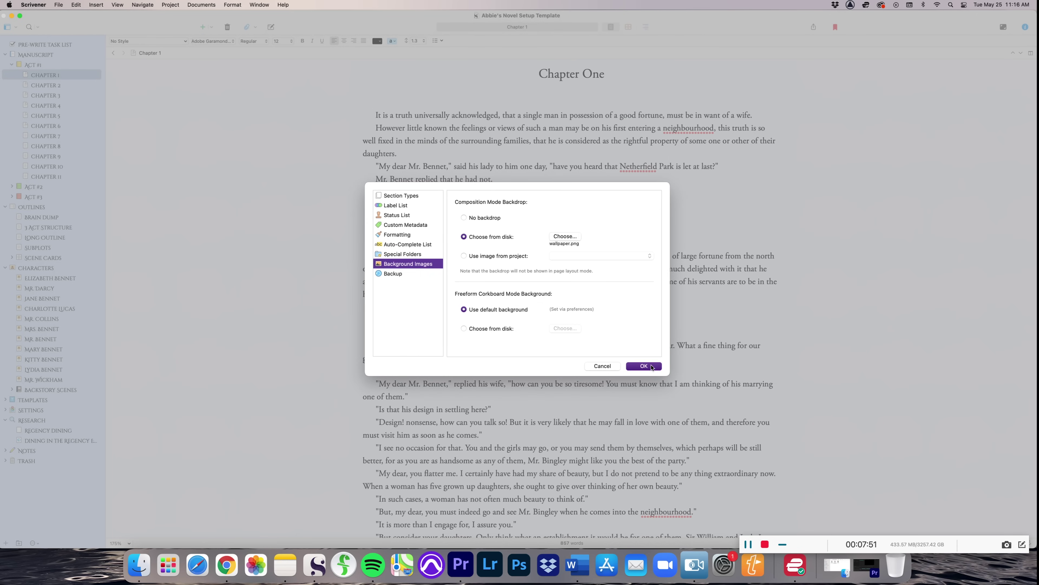
pyautogui.click(653, 366)
# Step: Open Chapter 1 in composition mode, make the paper fully opaque, and adjust the paper width slightly
pyautogui.click(1003, 27)
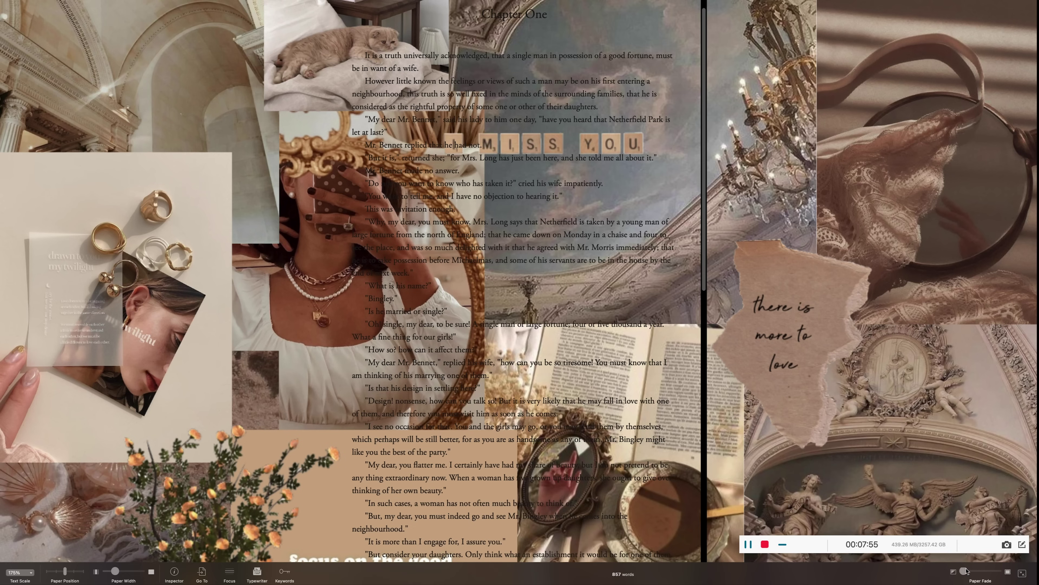
pyautogui.moveTo(965, 571); pyautogui.dragTo(1009, 573)
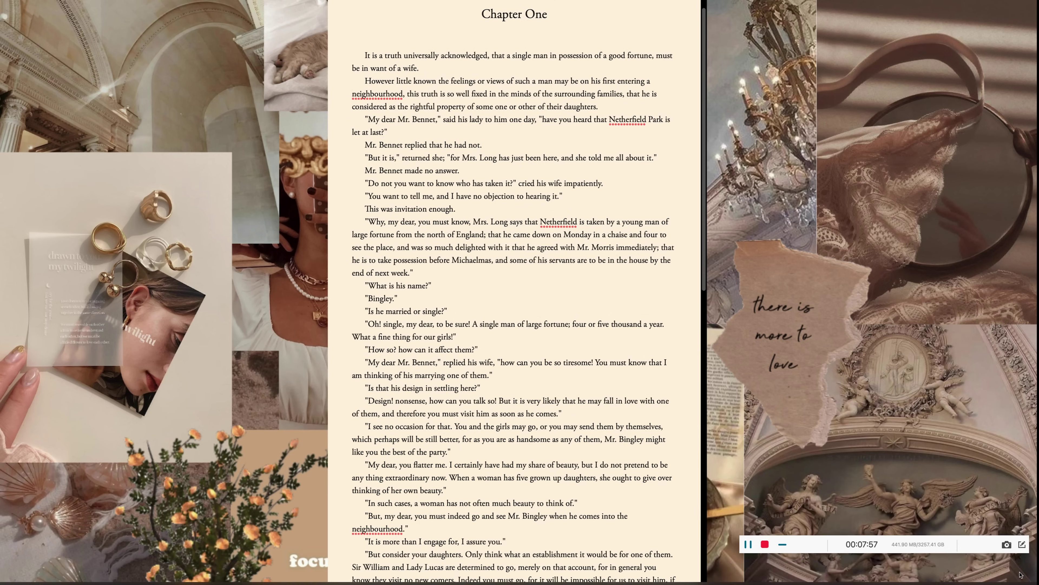
pyautogui.moveTo(487, 560)
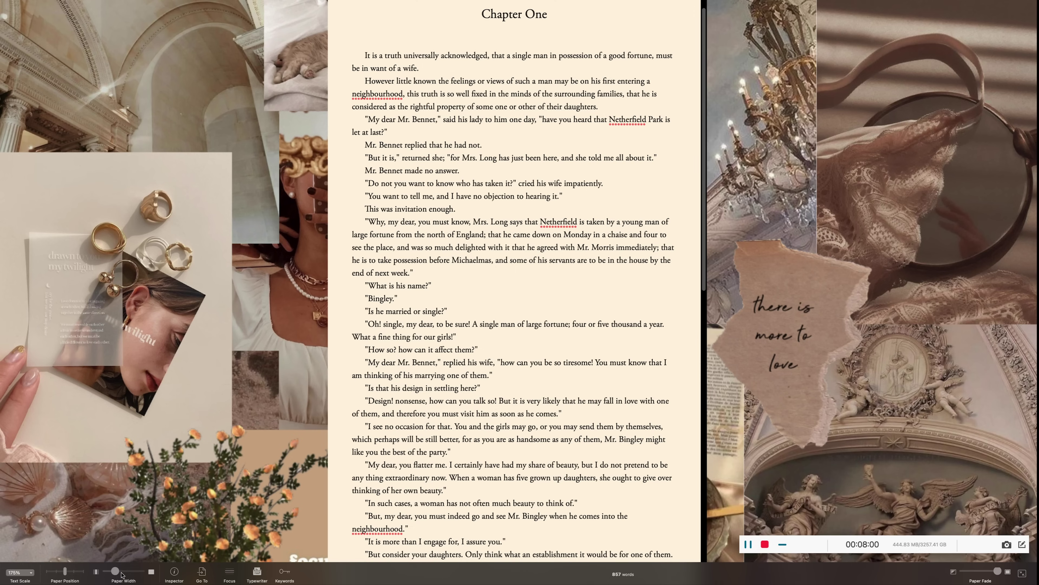
pyautogui.moveTo(121, 575); pyautogui.dragTo(117, 574)
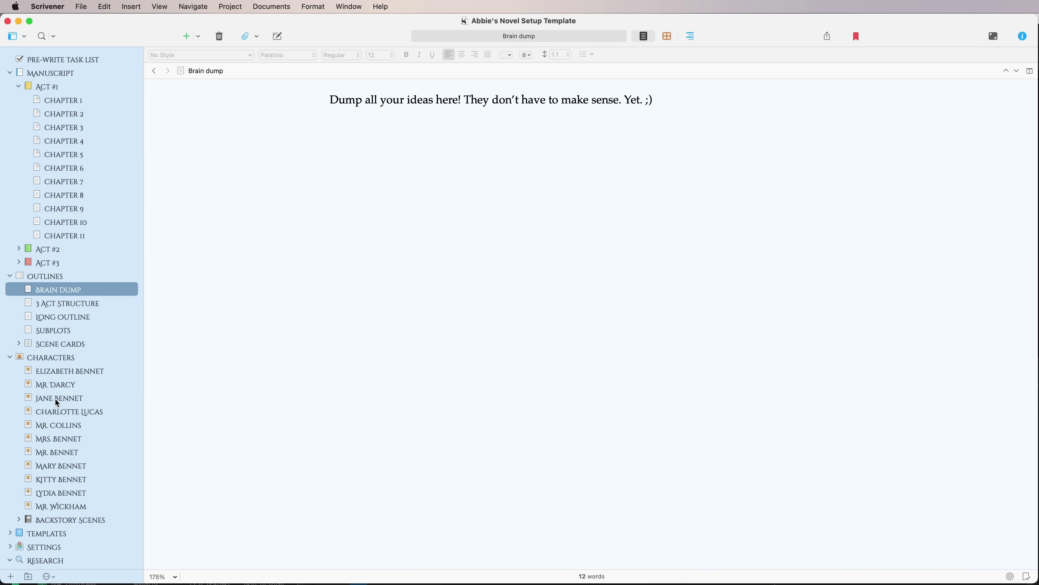
# Step: Change the Brain Dump document's icon to the writing hand pictograph using Icon from Text
pyautogui.rightClick(52, 289)
pyautogui.moveTo(119, 525)
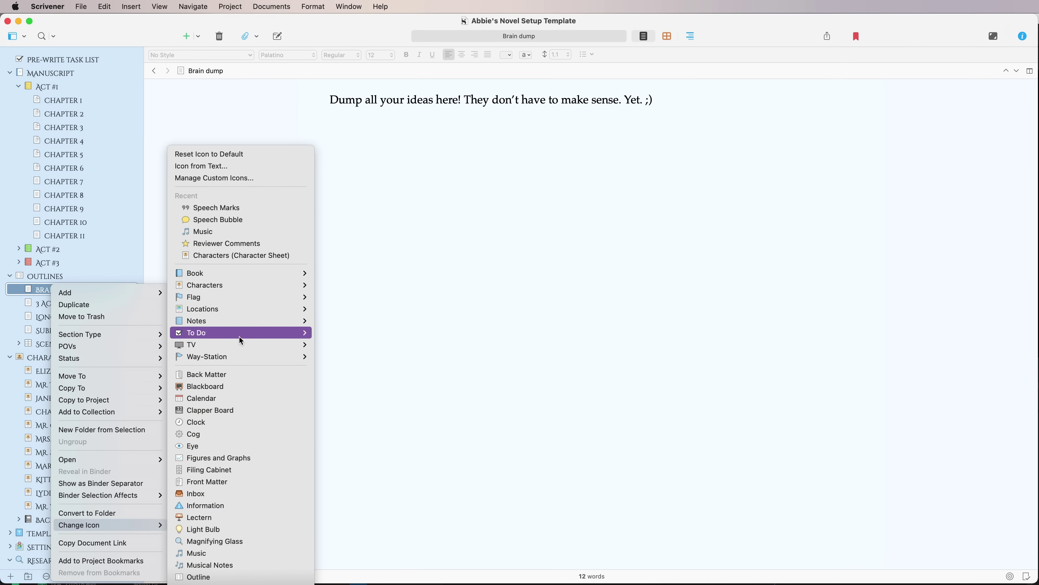
pyautogui.moveTo(263, 360)
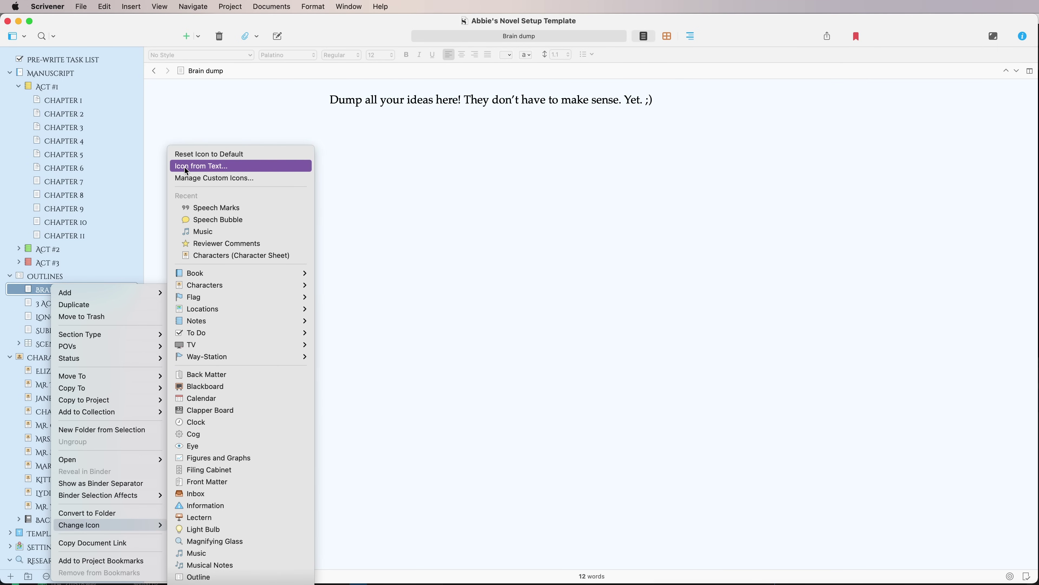
pyautogui.click(237, 166)
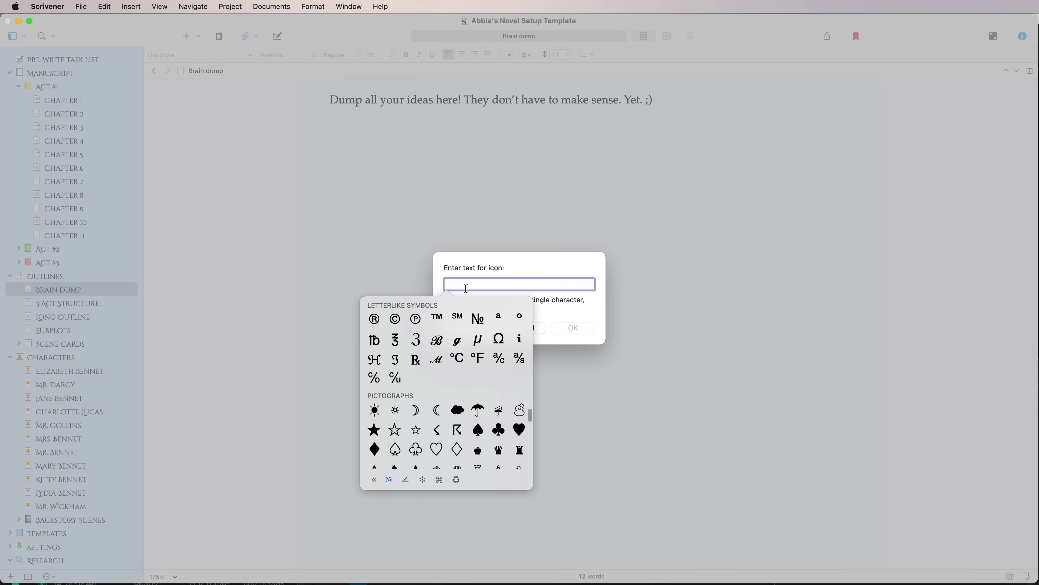
pyautogui.click(374, 479)
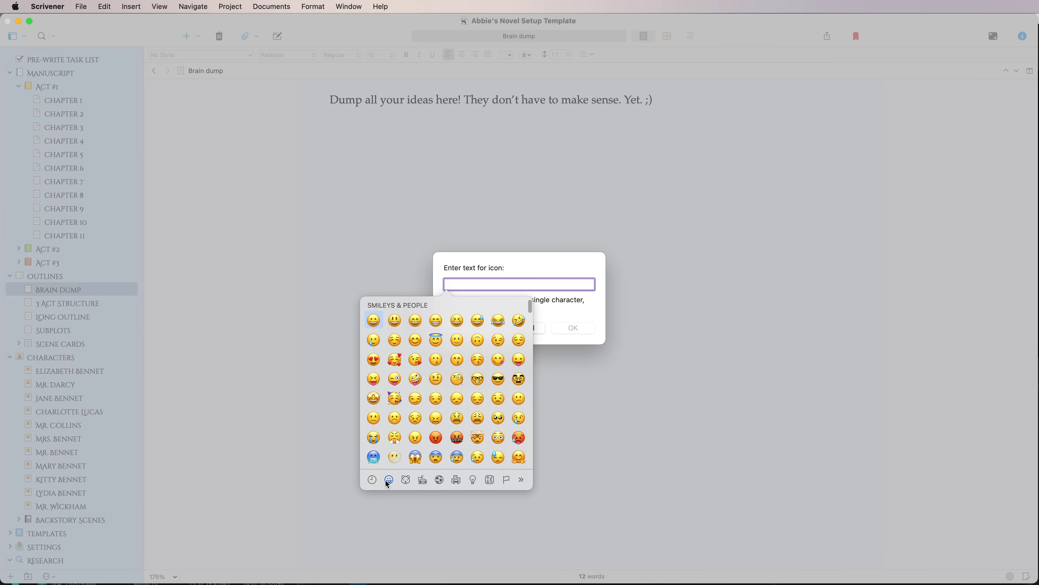
pyautogui.click(372, 480)
pyautogui.scroll(-20, 421, 396)
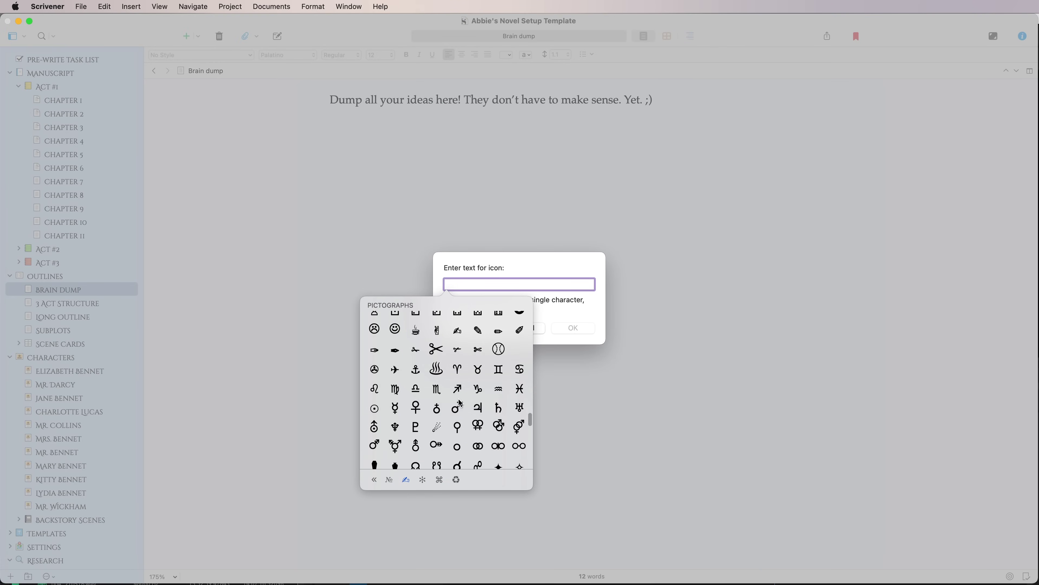
pyautogui.scroll(-10, 460, 402)
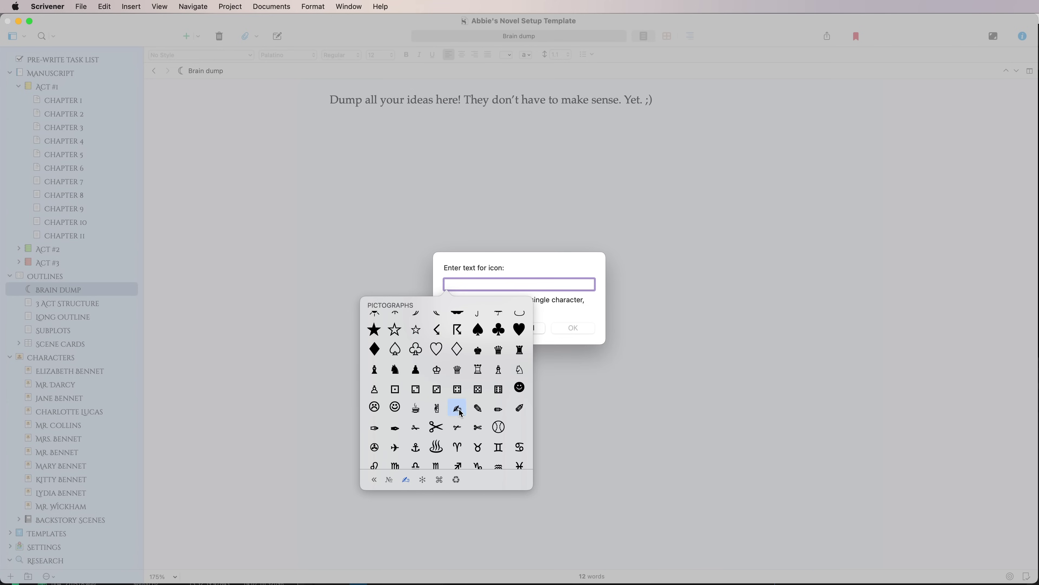
pyautogui.click(457, 408)
pyautogui.click(573, 330)
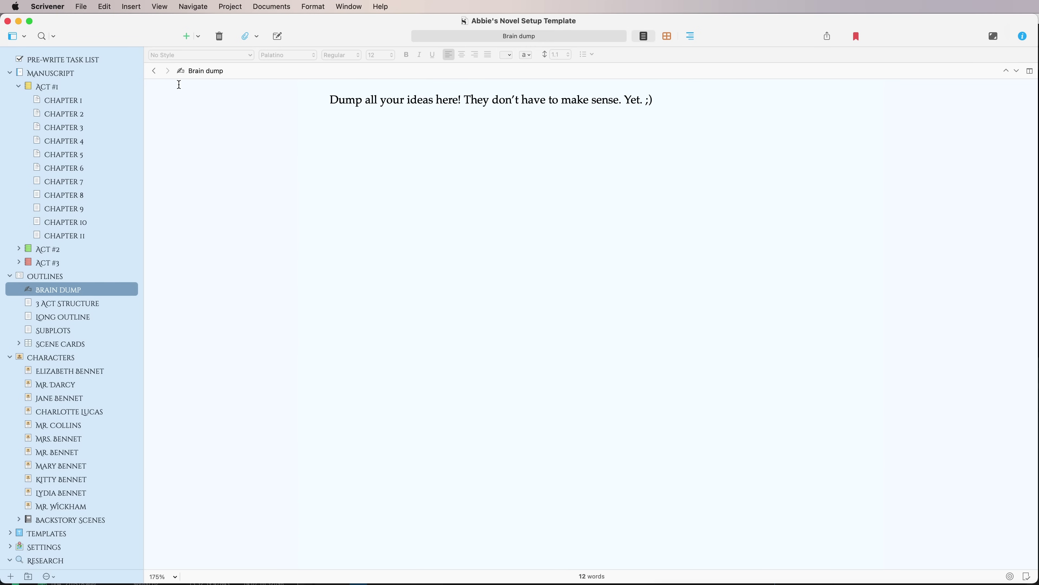
# Step: Change the icon of all individual character sheets in the Characters folder to the solid four-pointed star text symbol
pyautogui.click(82, 371)
pyautogui.scroll(-3, 85, 356)
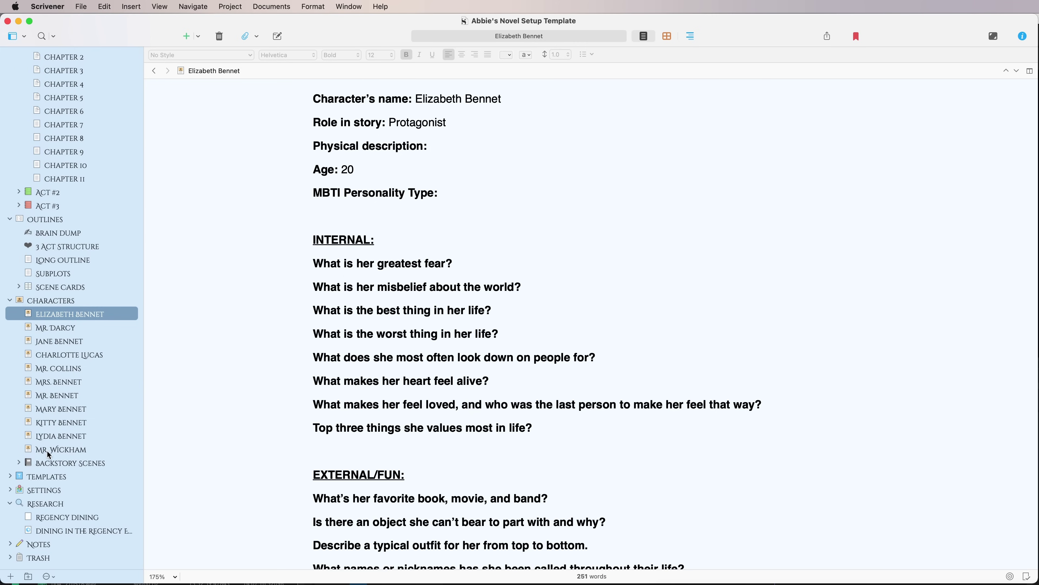
pyautogui.keyDown('shift'); pyautogui.click(81, 454); pyautogui.keyUp('shift')
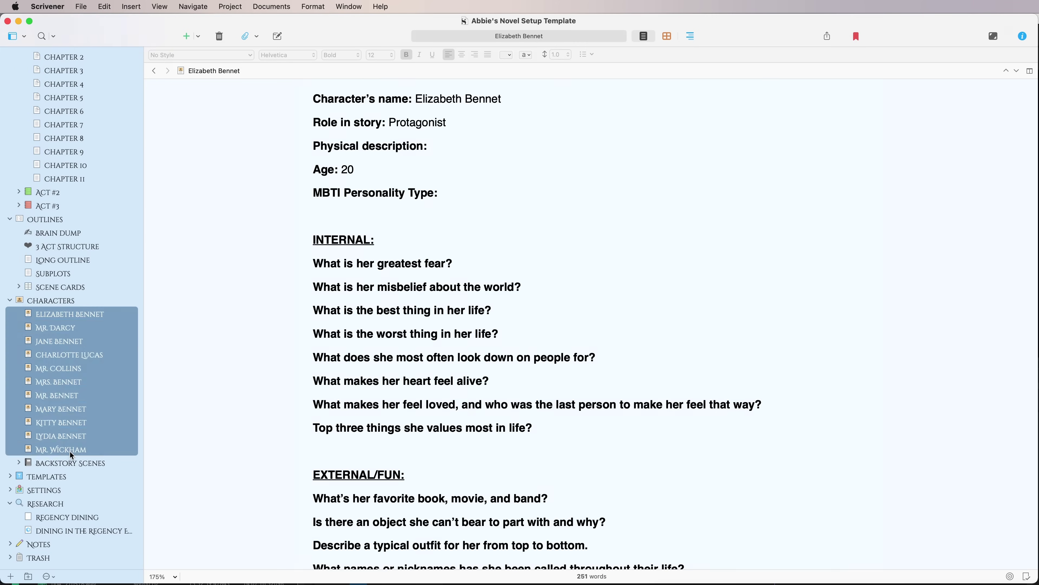
pyautogui.rightClick(102, 435)
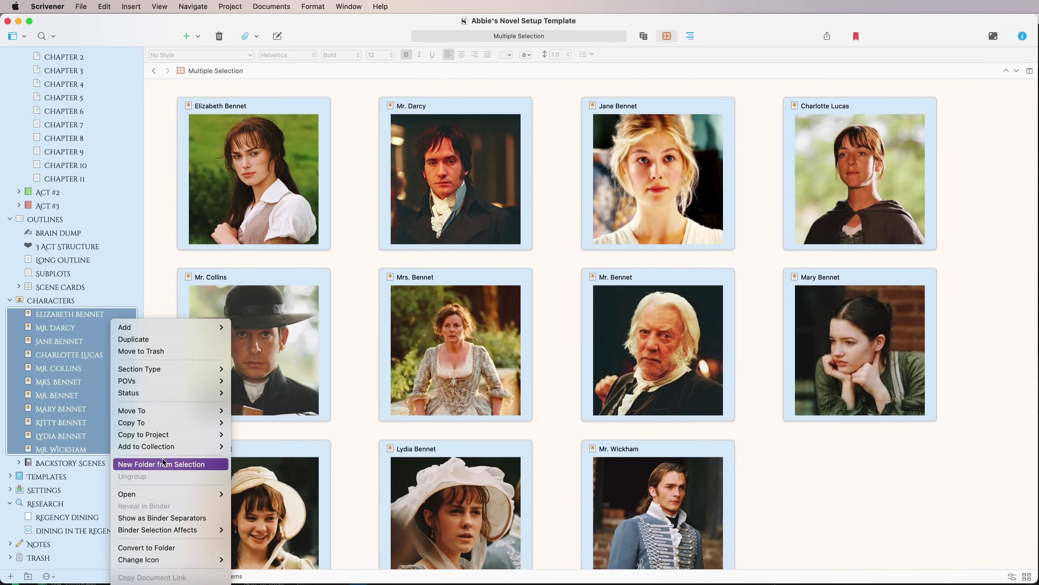
pyautogui.moveTo(178, 562)
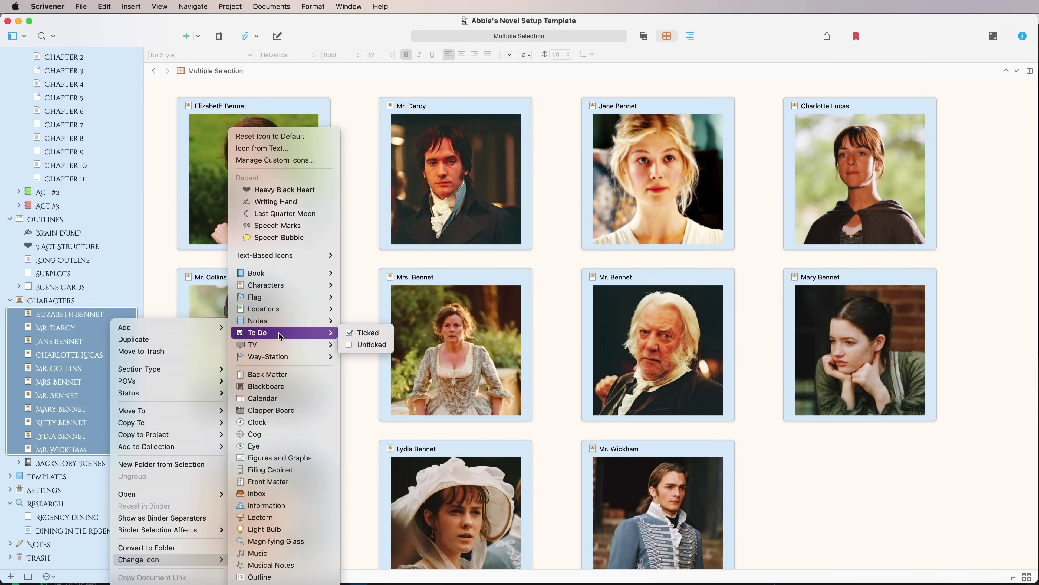
pyautogui.click(270, 147)
pyautogui.scroll(5, 462, 393)
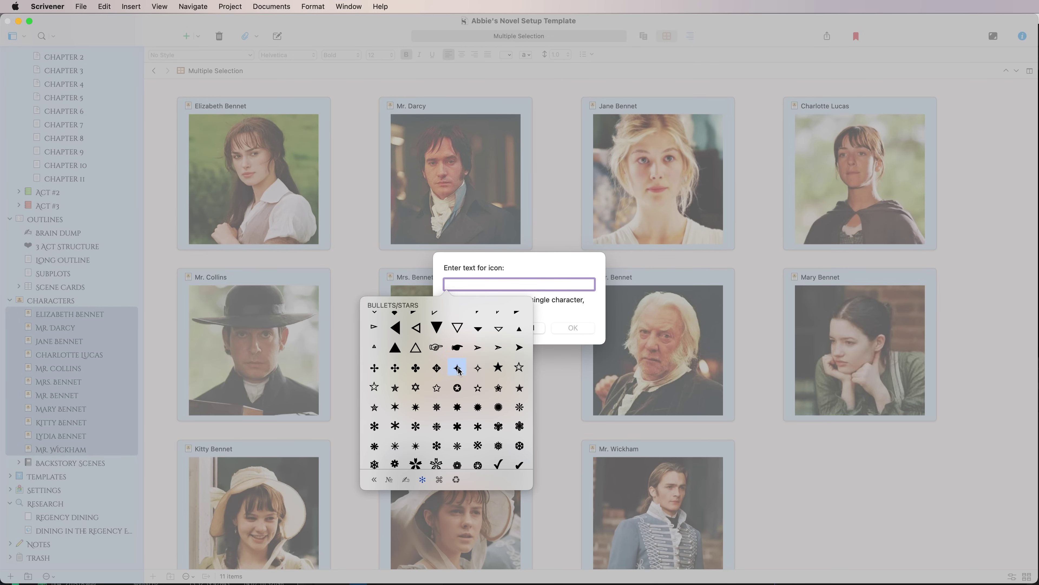
pyautogui.click(466, 368)
pyautogui.click(574, 332)
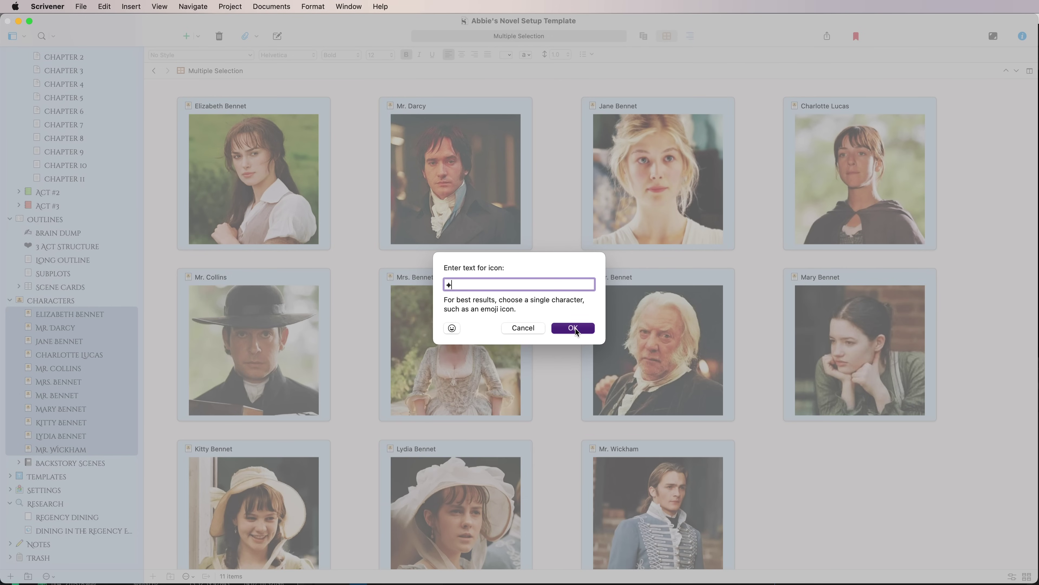
pyautogui.click(94, 314)
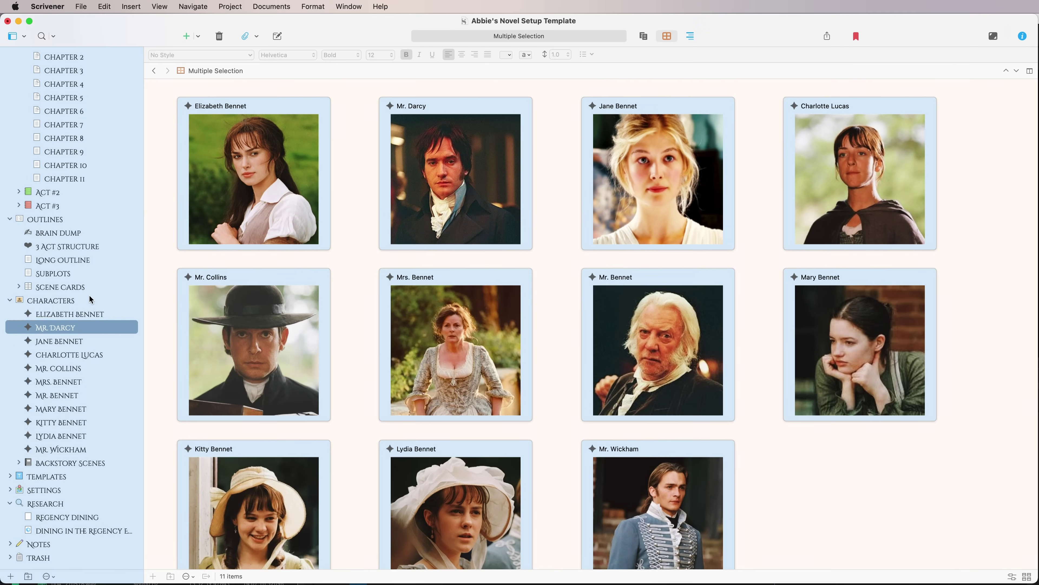
pyautogui.scroll(3, 74, 328)
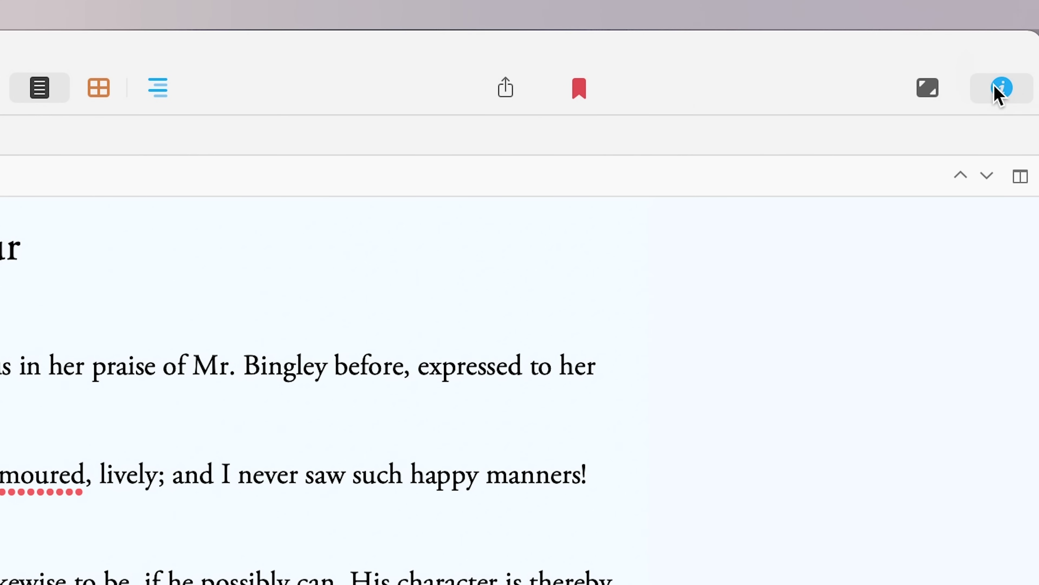
# Step: Show the inspector for Chapter 4 and switch its synopsis from text to an image
pyautogui.click(1002, 92)
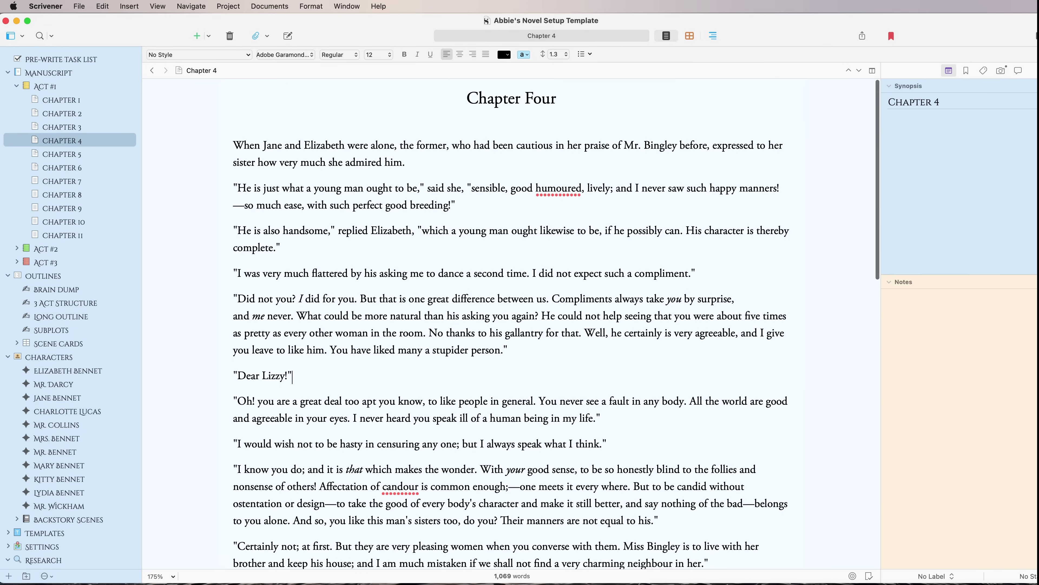
pyautogui.moveTo(1034, 152); pyautogui.dragTo(1038, 153)
pyautogui.scroll(-2, 486, 324)
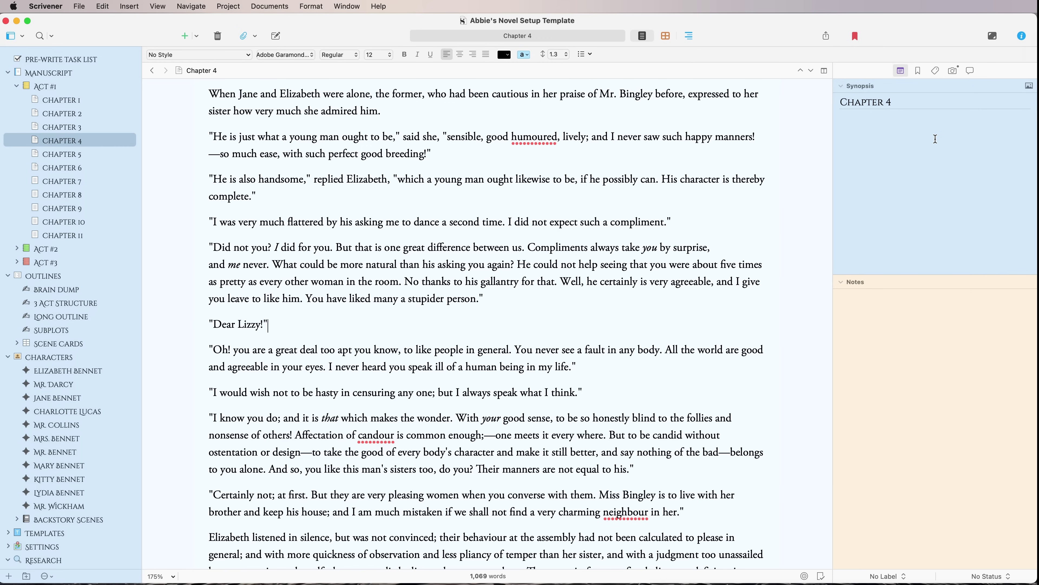
pyautogui.click(1028, 87)
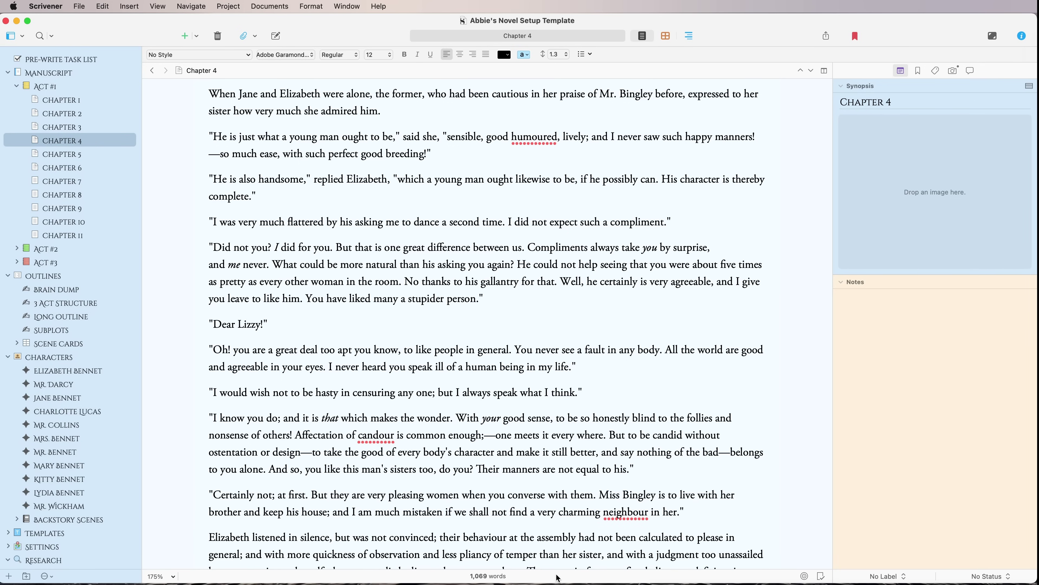
# Step: Add wp7358496.png from Finder's Scrivener Aesthetics folder as Chapter 4's synopsis image, and enlarge the synopsis area
pyautogui.press('super+Tab')
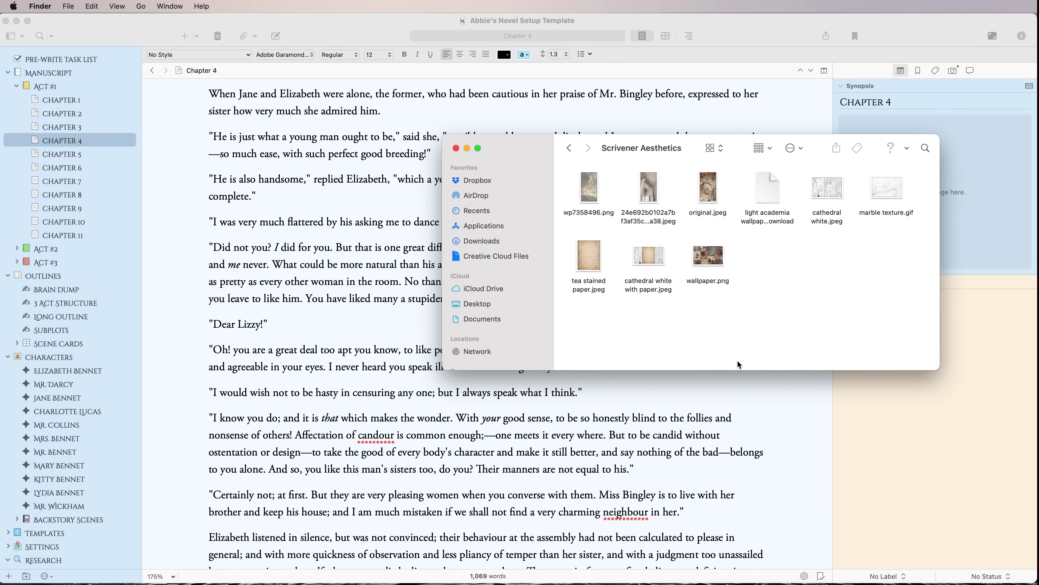
pyautogui.moveTo(810, 139); pyautogui.dragTo(644, 122)
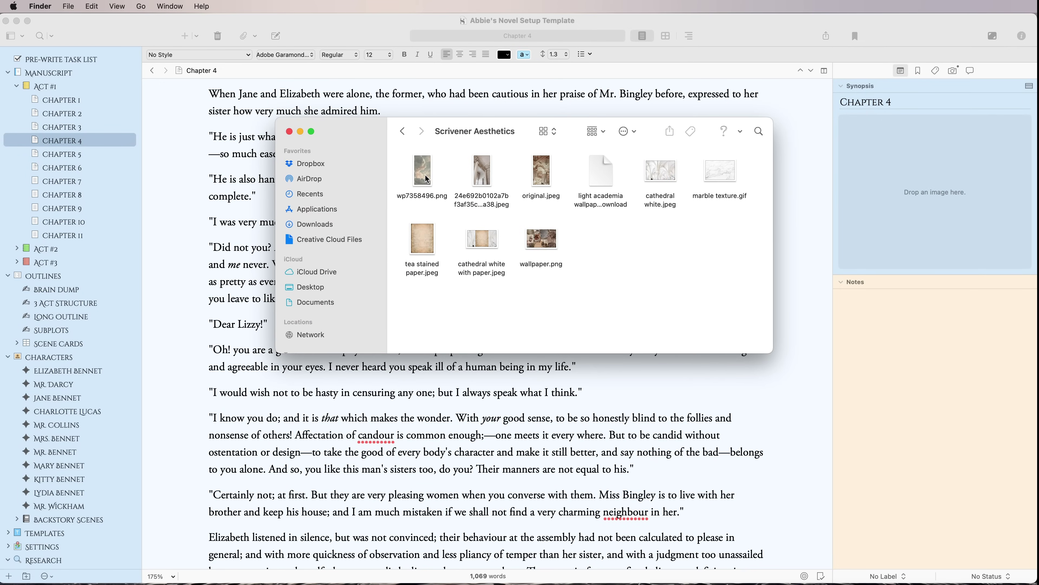
pyautogui.moveTo(425, 174); pyautogui.dragTo(941, 180)
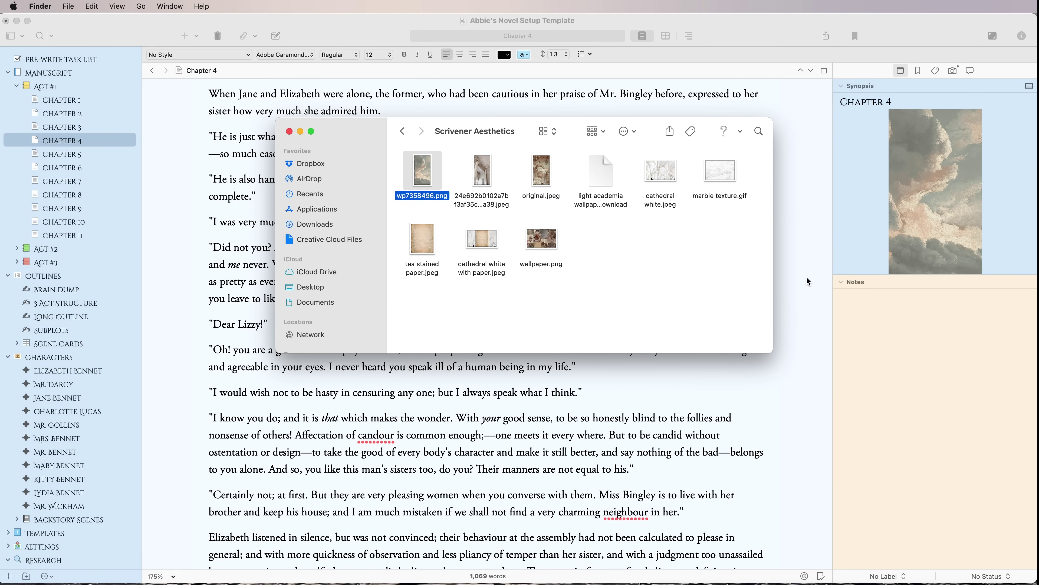
pyautogui.click(300, 131)
pyautogui.click(862, 262)
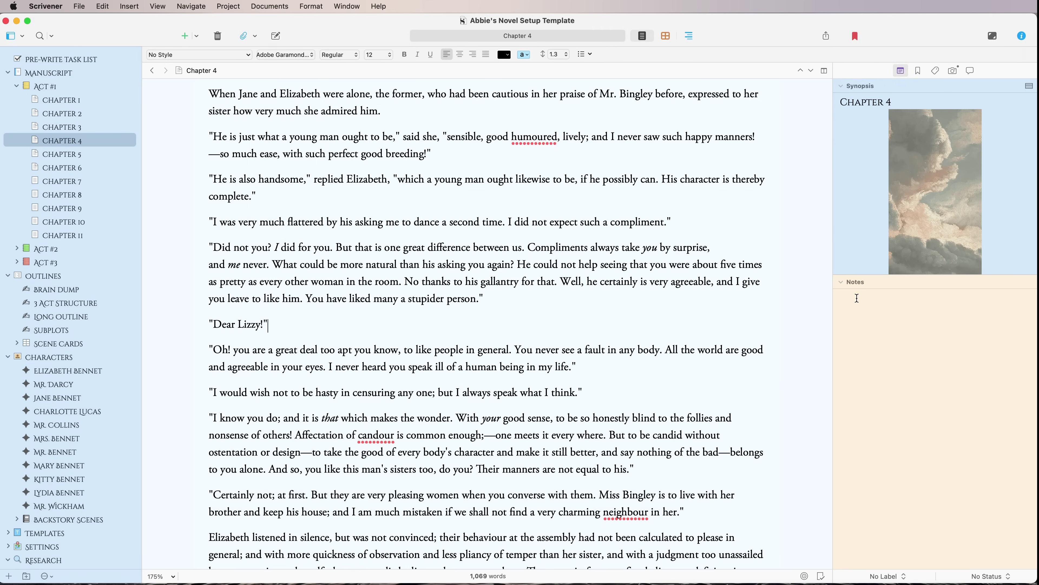
pyautogui.moveTo(864, 274); pyautogui.dragTo(871, 356)
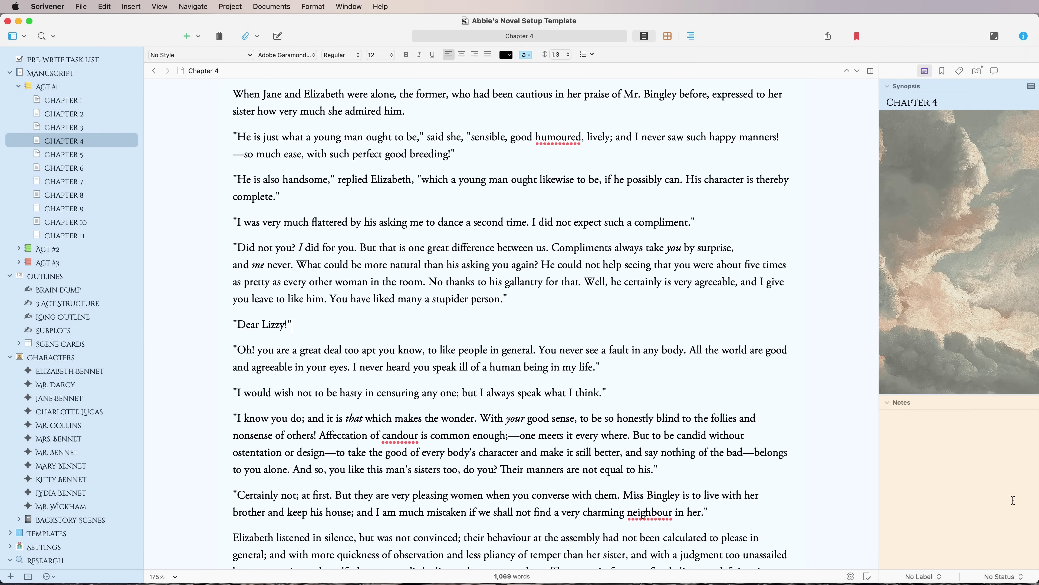
# Step: Switch Chapter 4's synopsis to text, enter "The synopsis card", and switch the synopsis back to its image
pyautogui.click(915, 452)
pyautogui.click(993, 443)
pyautogui.click(1031, 87)
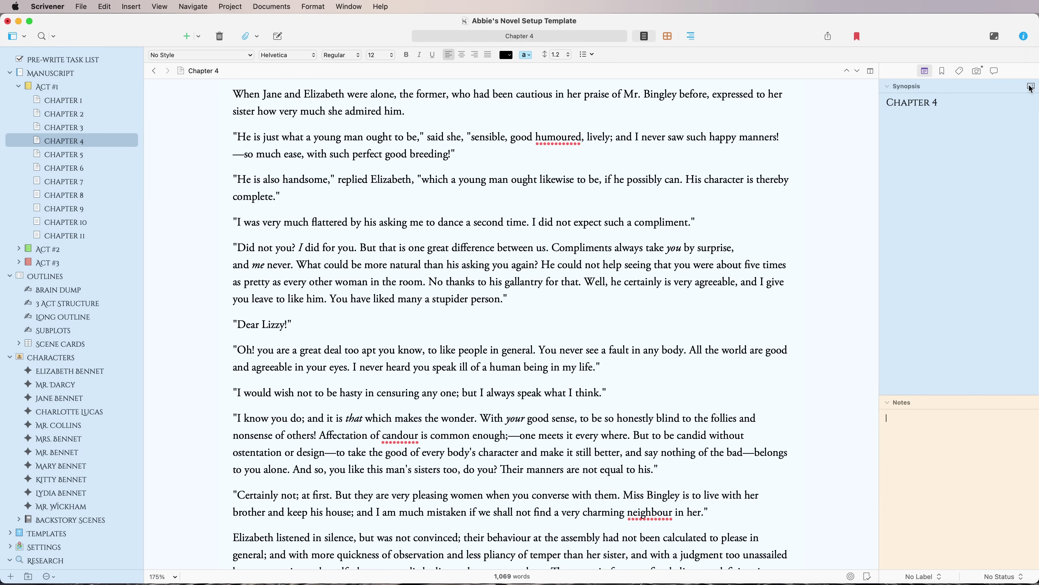
pyautogui.click(982, 147)
pyautogui.write('The synopsis card')
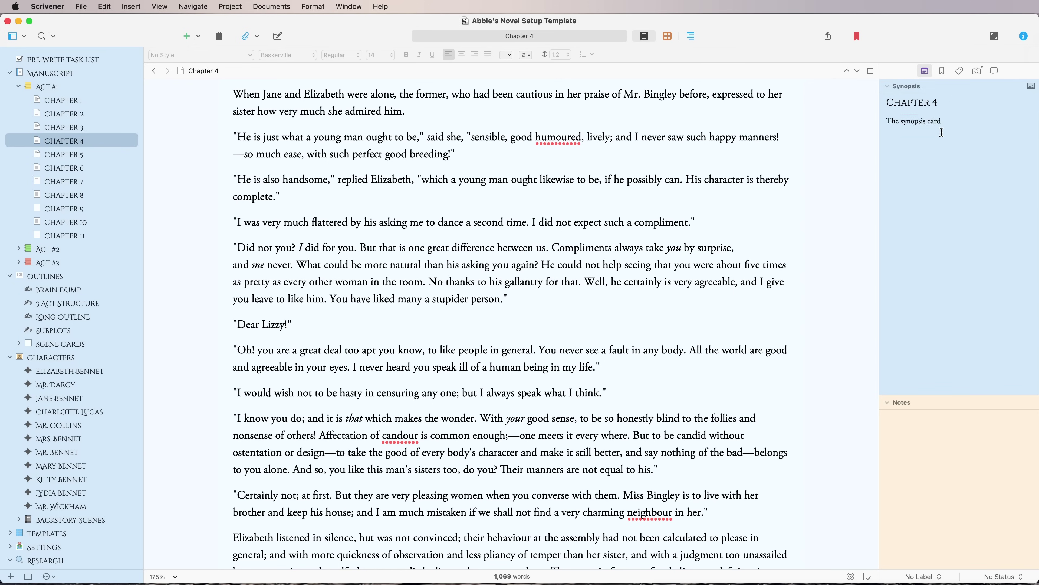
pyautogui.moveTo(942, 121); pyautogui.dragTo(881, 117)
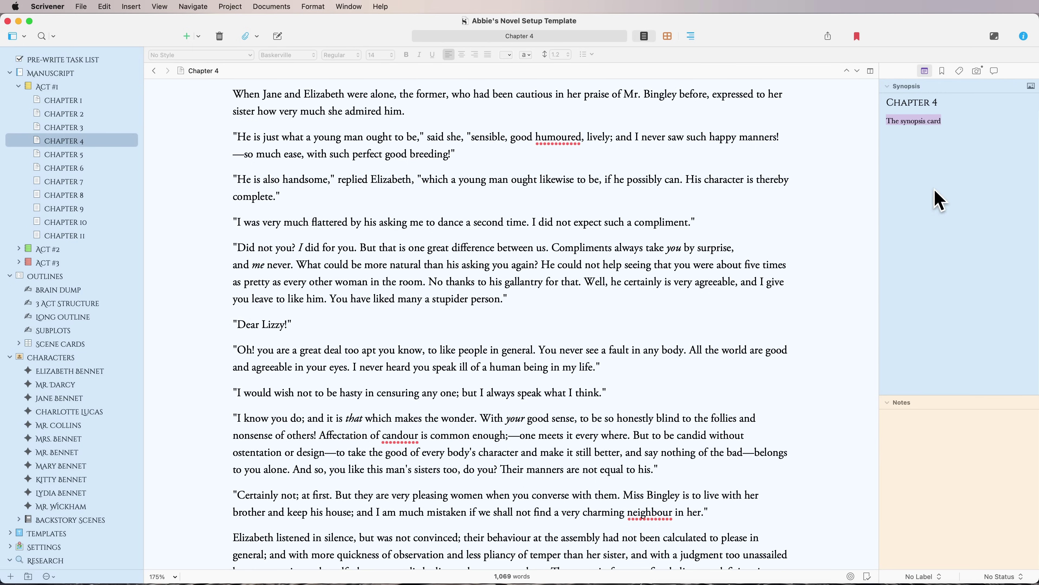
pyautogui.click(1031, 86)
# Step: Write "Just Keep Writing" in Chapter 4's notes using the Cinzel Decorative font
pyautogui.click(917, 427)
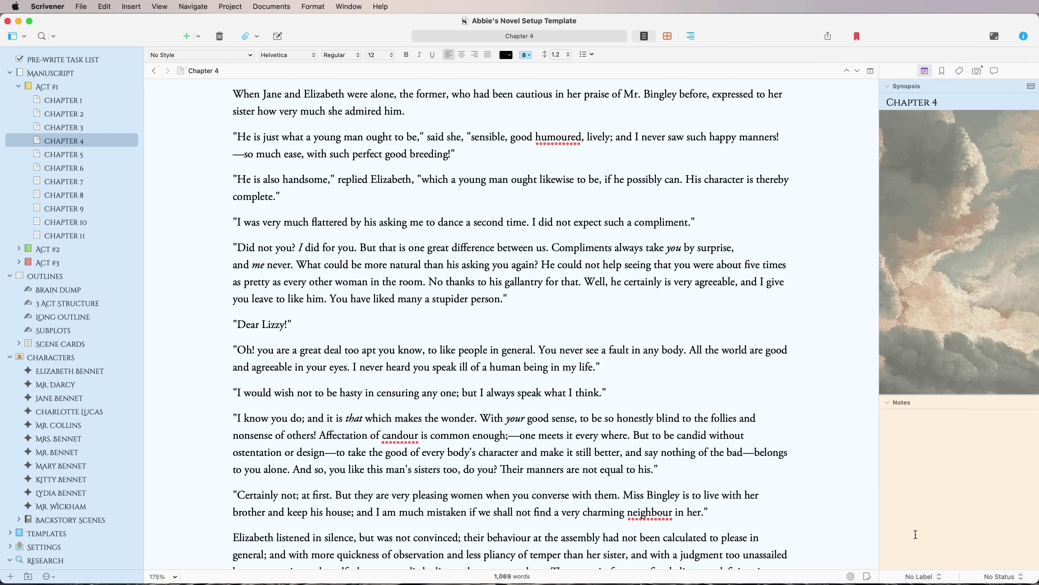
pyautogui.click(307, 59)
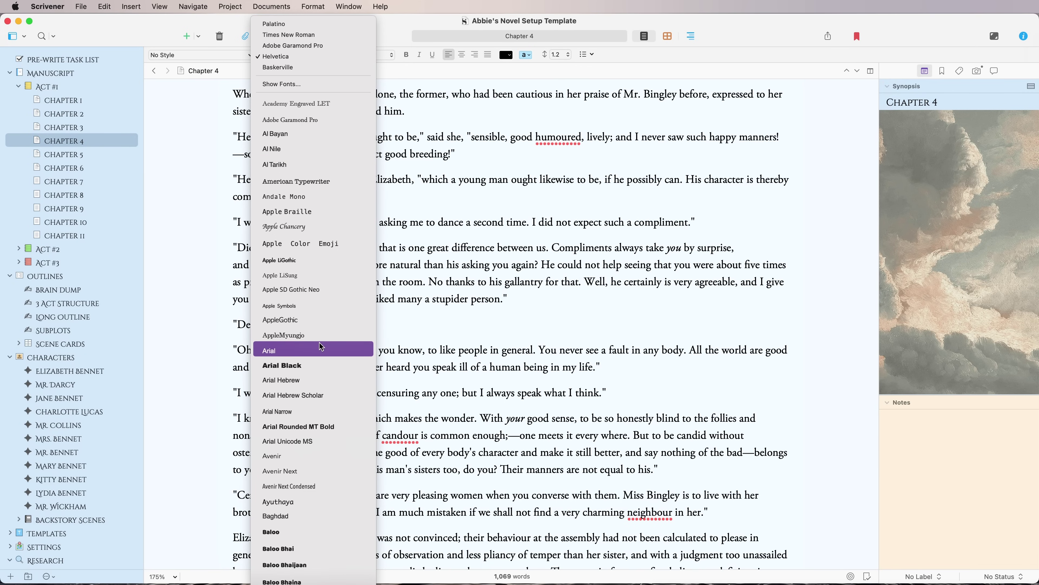
pyautogui.scroll(-5, 317, 344)
pyautogui.scroll(-10, 317, 344)
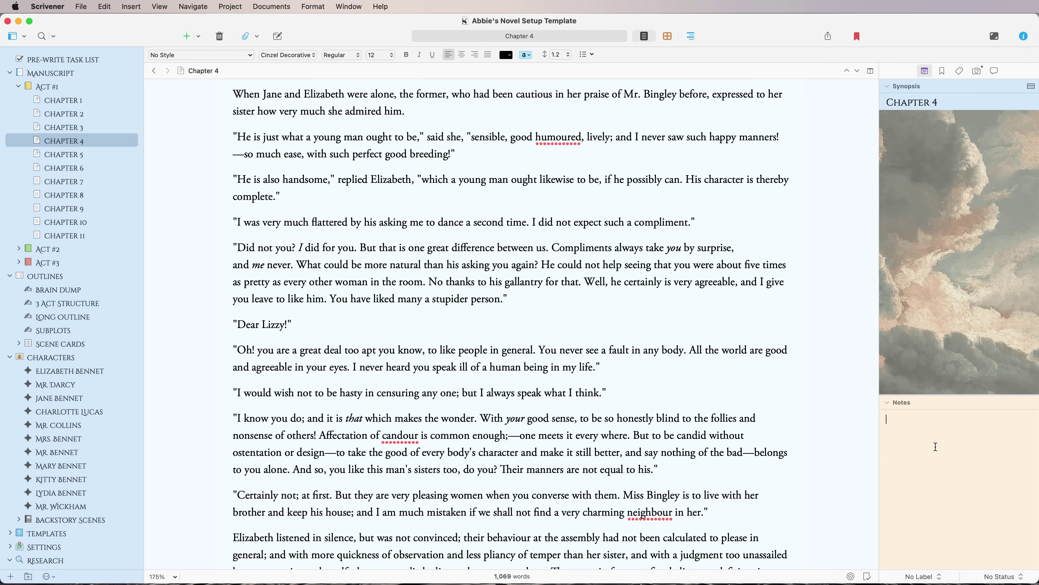
pyautogui.write('Just Keep Writing')
# Step: Format the "Just Keep Writing" note at size 48, centered, with dark gold text
pyautogui.moveTo(971, 423); pyautogui.dragTo(843, 426)
pyautogui.click(389, 54)
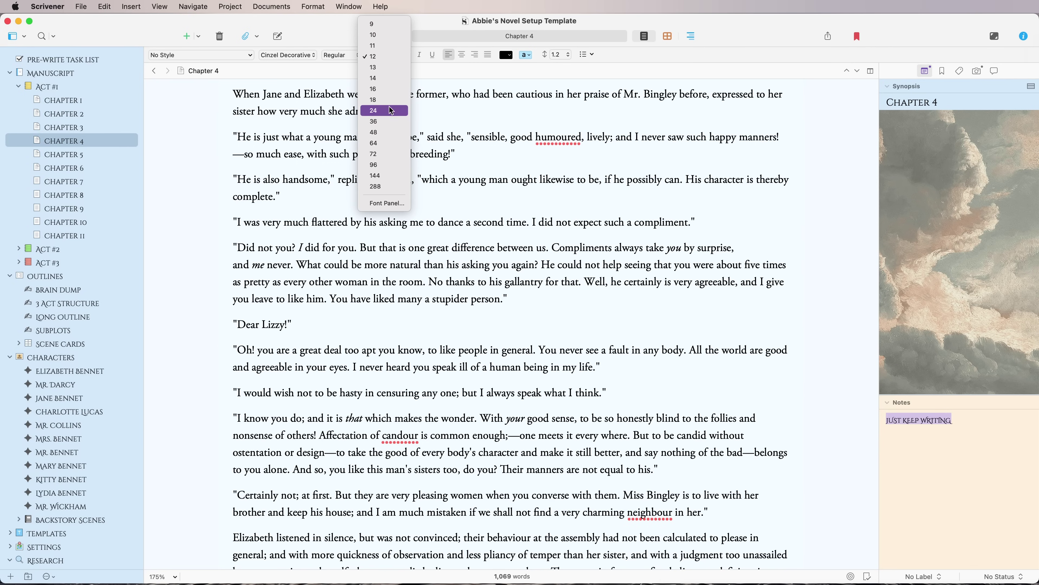
pyautogui.click(385, 132)
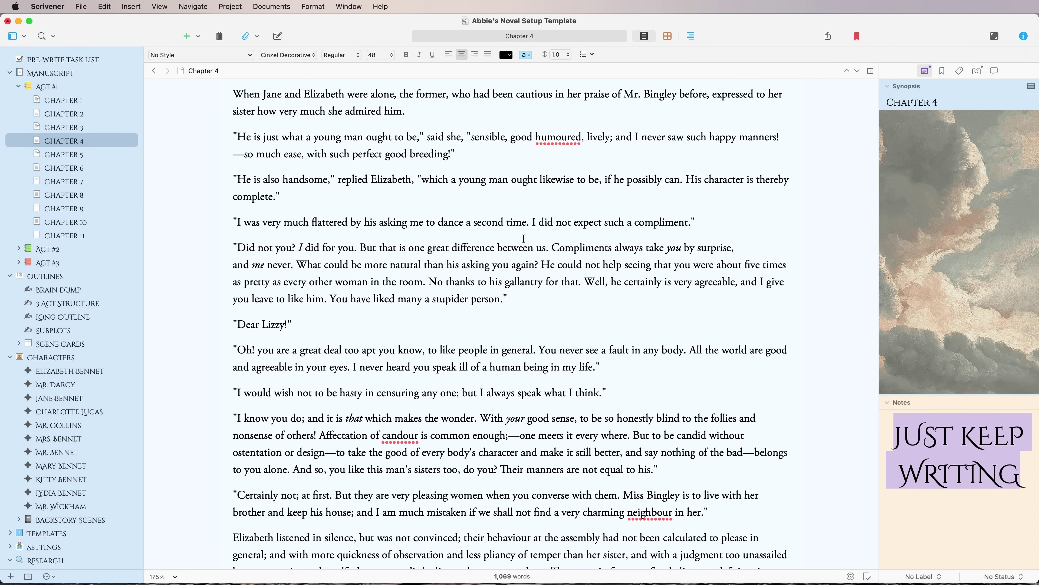
pyautogui.click(509, 55)
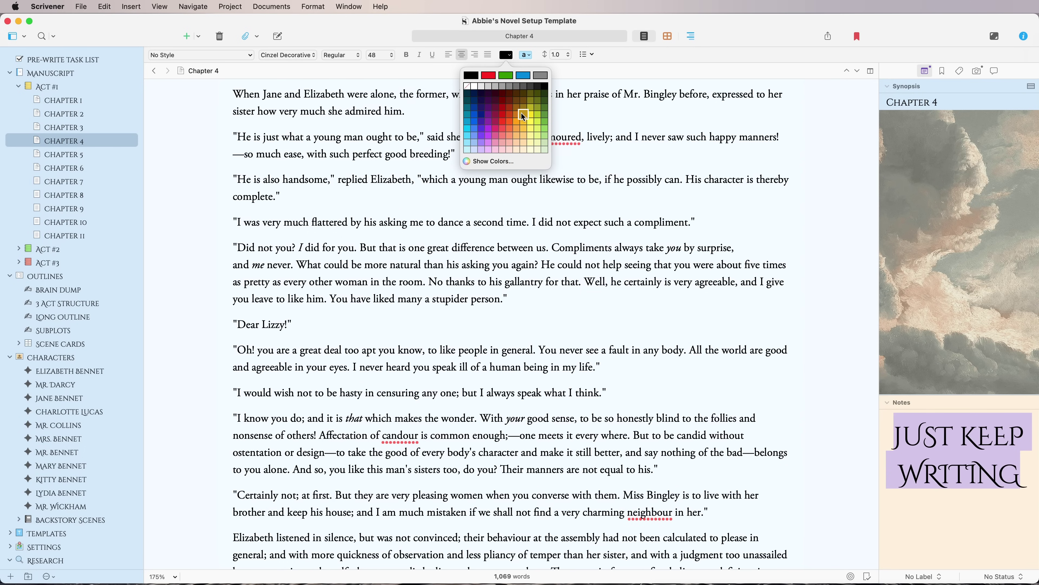
pyautogui.click(523, 115)
pyautogui.click(970, 509)
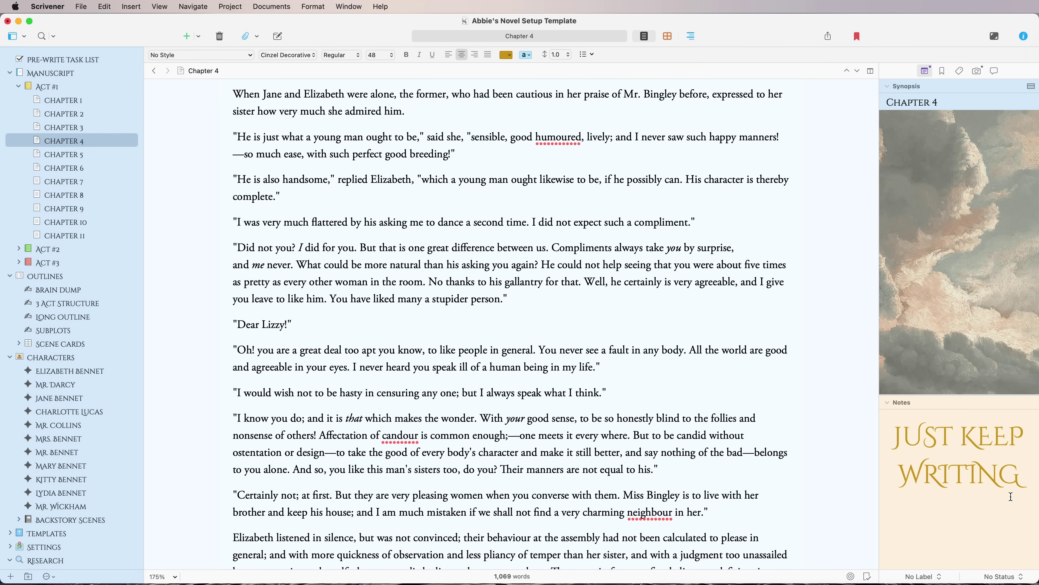
# Step: Insert the writing hand pictograph on a new line below the "Just Keep Writing" note
pyautogui.press('Return')
pyautogui.press('ctrl+super+space')
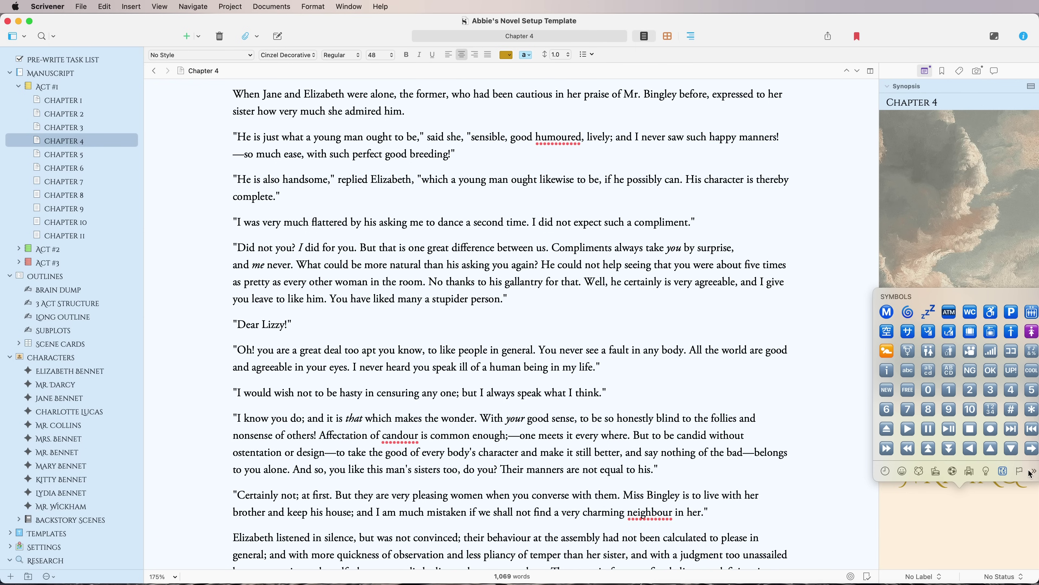
pyautogui.click(1033, 470)
pyautogui.scroll(-5, 931, 371)
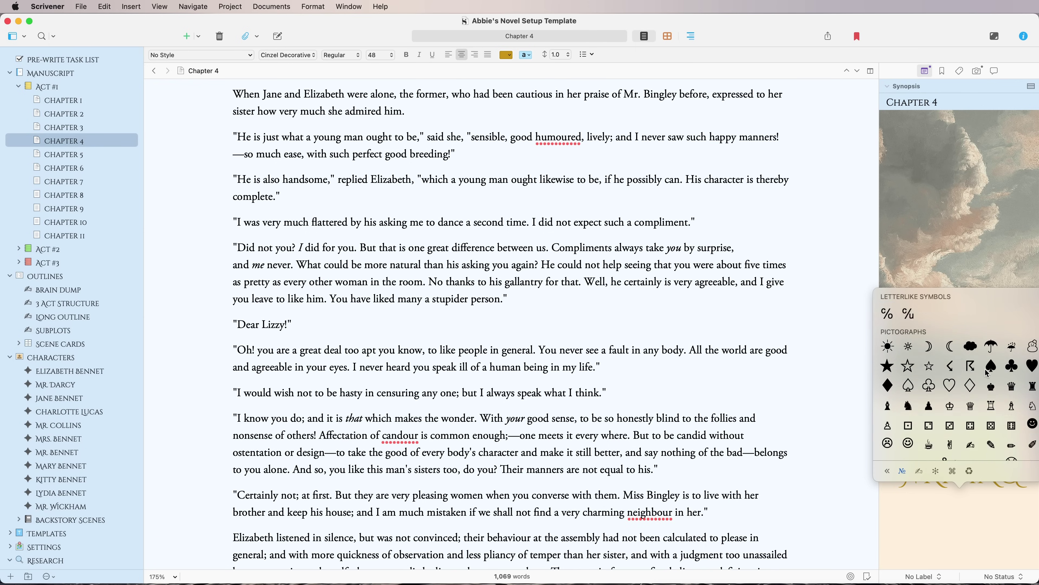
pyautogui.scroll(1, 986, 371)
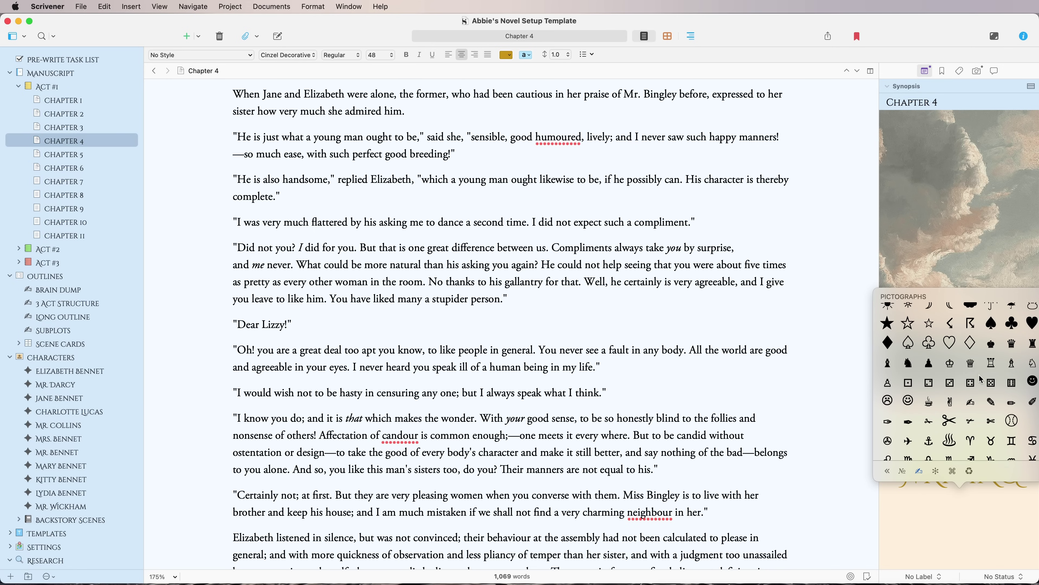
pyautogui.click(971, 403)
# Step: Color the writing hand pictograph in Chapter 4's notes light blue
pyautogui.press('Left')
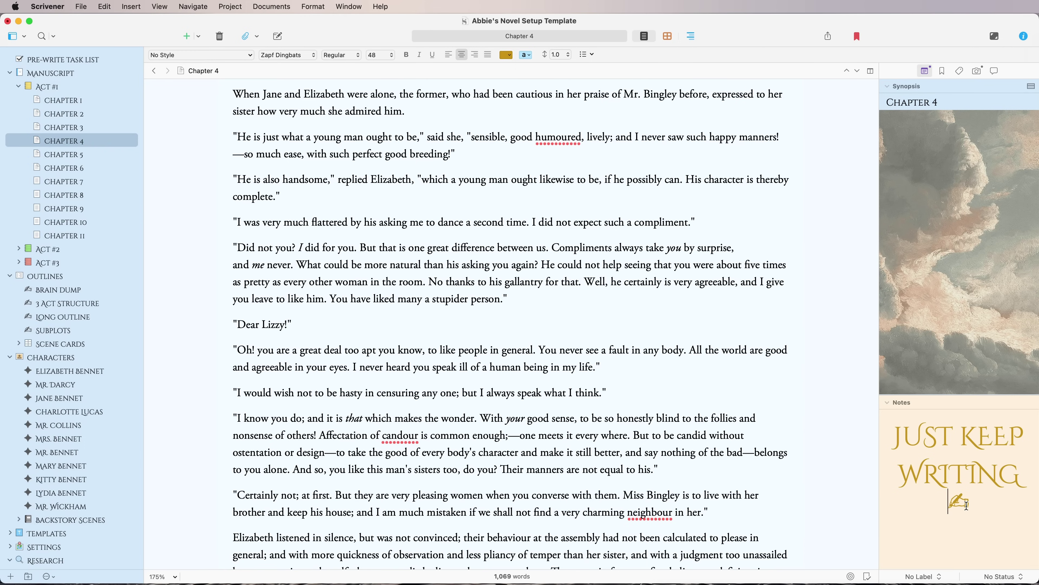
pyautogui.hotkey('shift', 'Right')
pyautogui.click(508, 55)
pyautogui.click(479, 145)
pyautogui.click(978, 505)
pyautogui.click(712, 513)
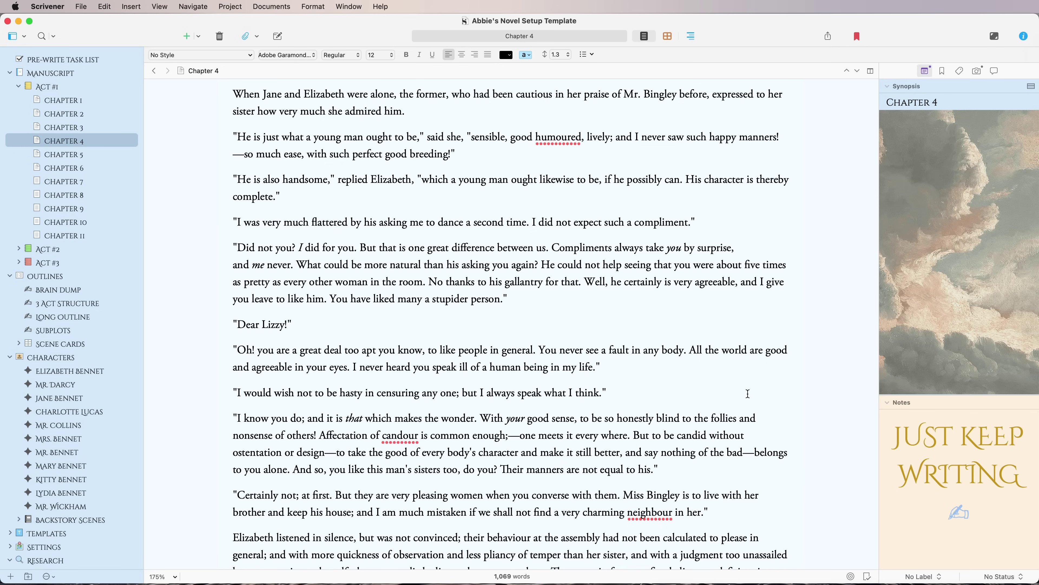
# Step: Open Chapter 5, switch its synopsis to an image, and add original.jpeg from Finder's Scrivener Aesthetics folder
pyautogui.scroll(3, 748, 393)
pyautogui.click(78, 154)
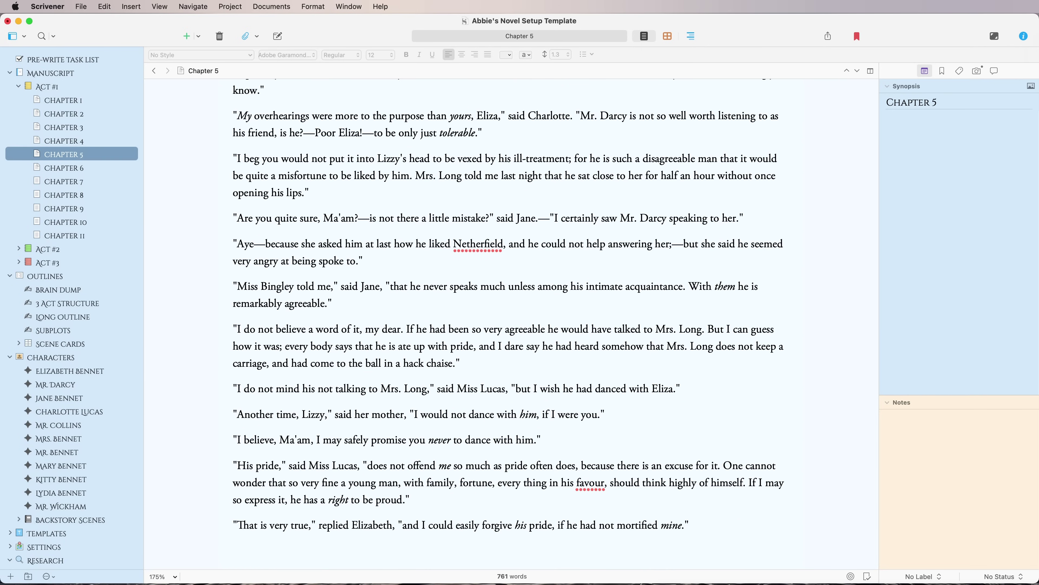
pyautogui.scroll(15, 490, 265)
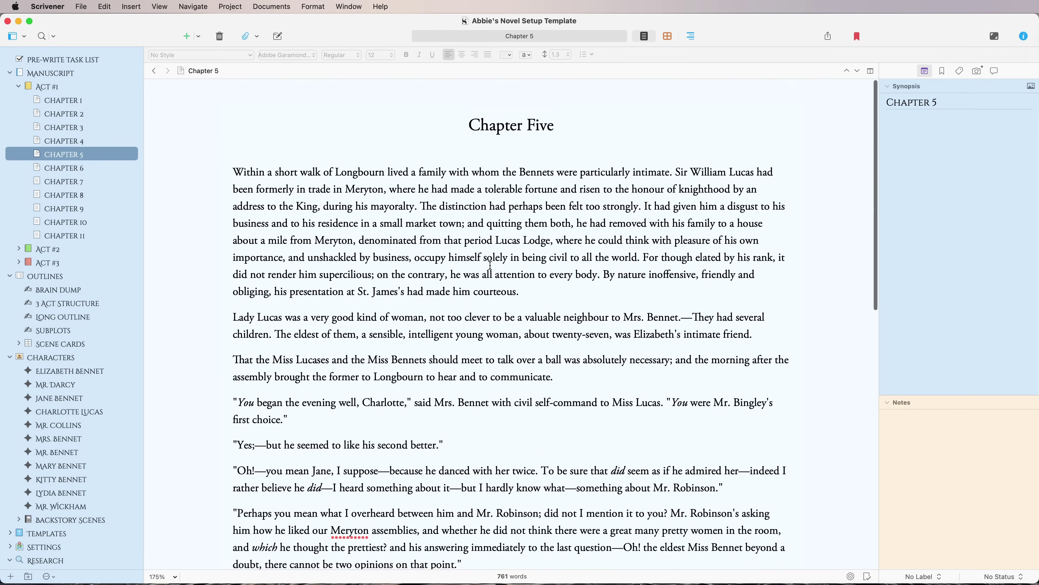
pyautogui.click(924, 422)
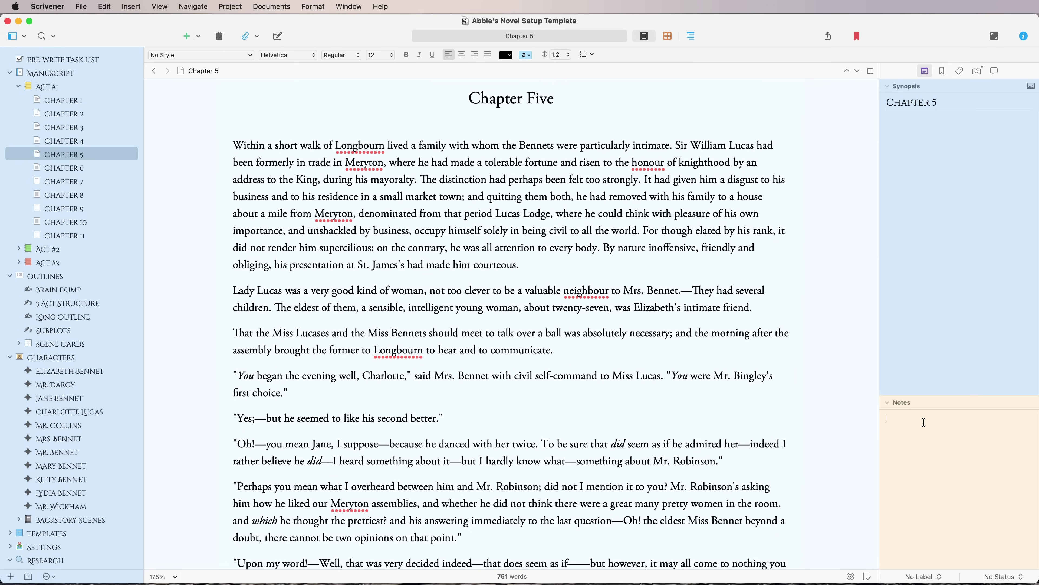
pyautogui.click(1032, 86)
pyautogui.press('super+Tab')
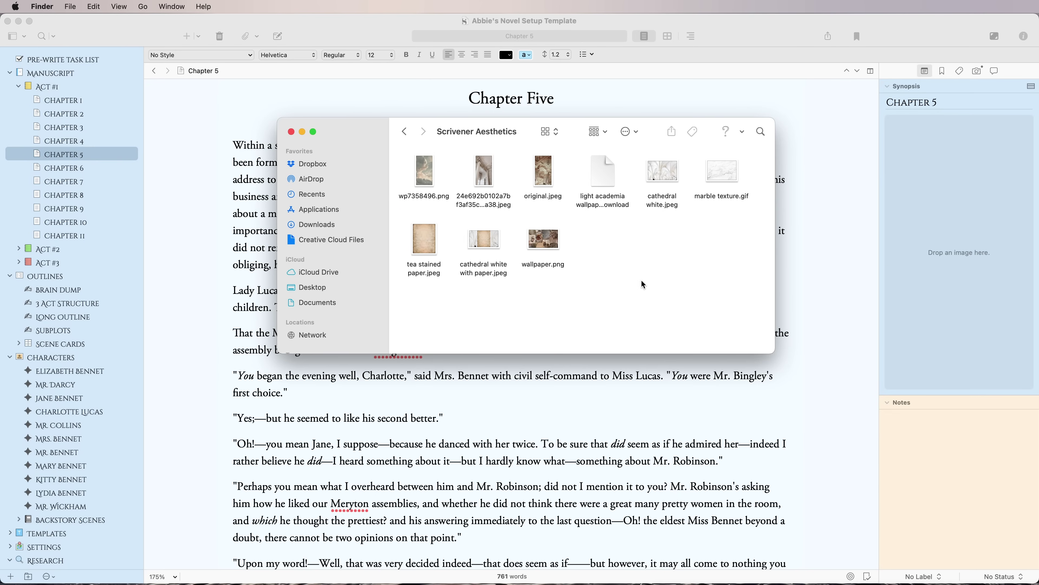
pyautogui.moveTo(544, 173); pyautogui.dragTo(933, 196)
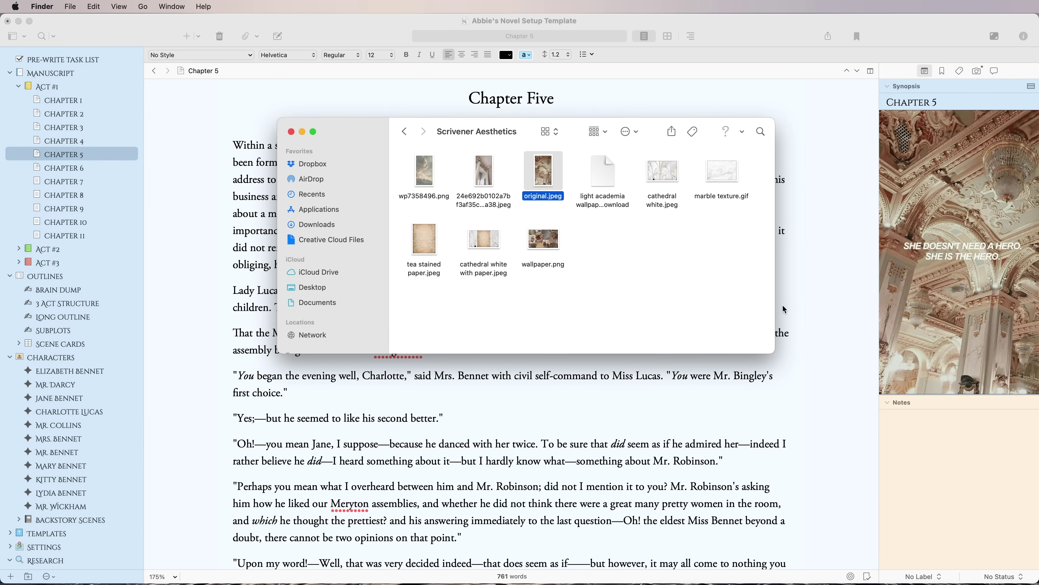
pyautogui.click(291, 131)
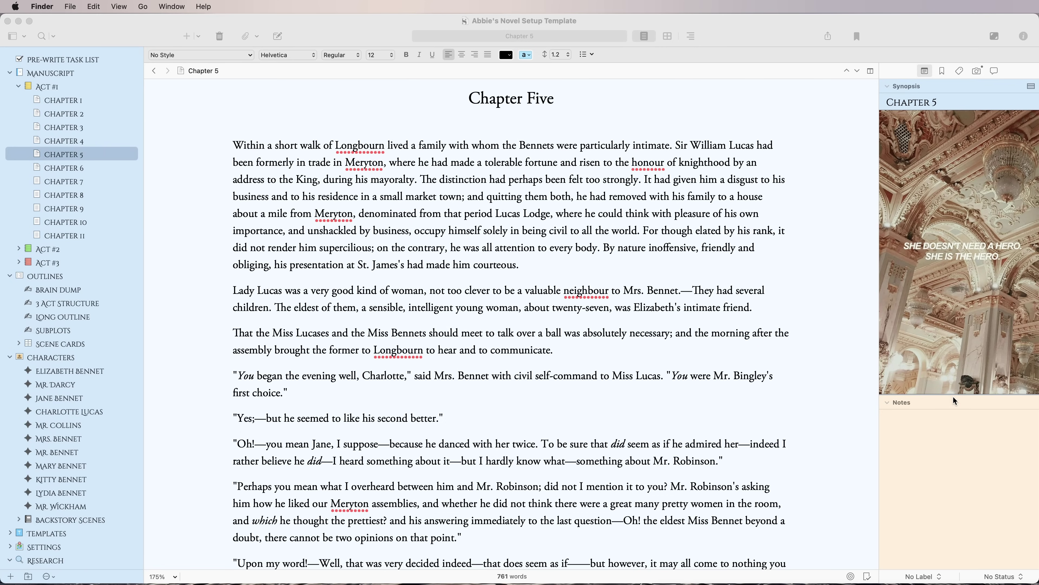
# Step: Write "POINTS TO HIT IN THIS SCENE:" in Chapter 5's notes with four dashed points, from "conversation with character" to "end on cliffhanger", spacing the first two dashes
pyautogui.click(902, 440)
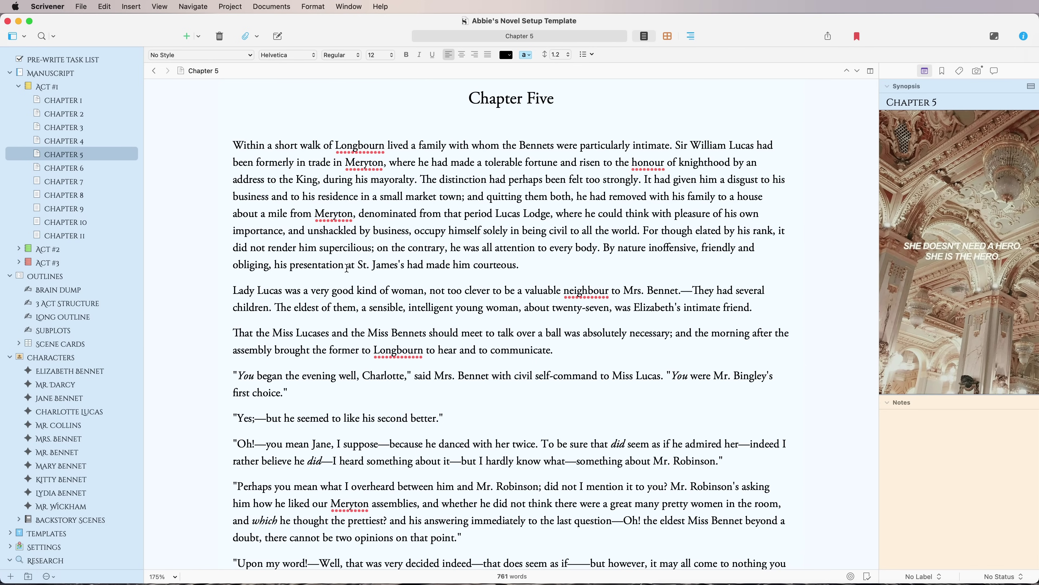
pyautogui.write('POINTS TO HIT IN THIS SCENE:  \t-conversation with character \t-plot moves to x \t-explanation of the thing \t-end on cliffhanger')
pyautogui.moveTo(1009, 521)
pyautogui.mouseDown()
pyautogui.moveTo(892, 436)
pyautogui.moveTo(906, 477)
pyautogui.moveTo(990, 519)
pyautogui.mouseUp()
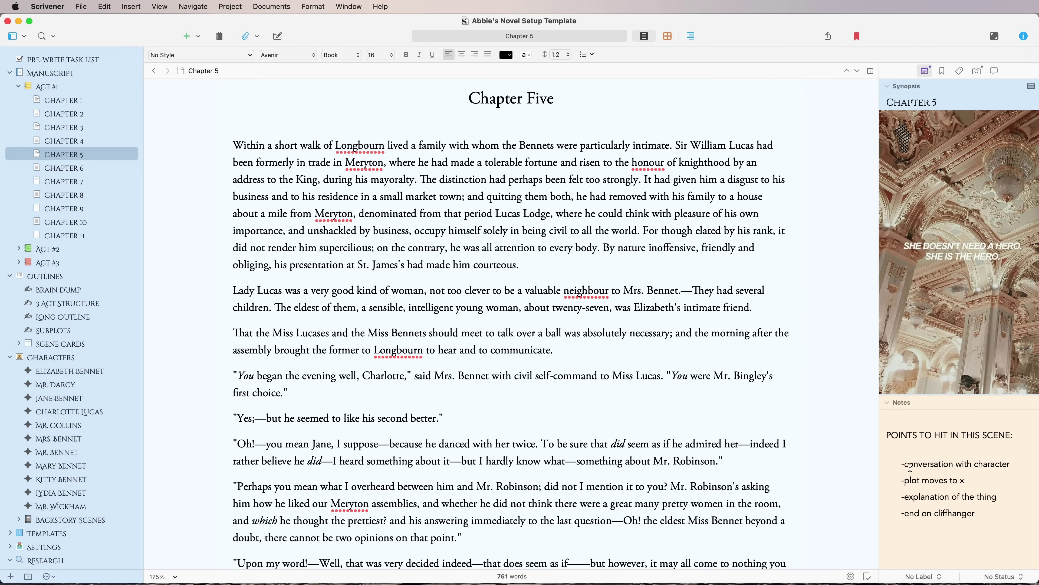
pyautogui.click(905, 482)
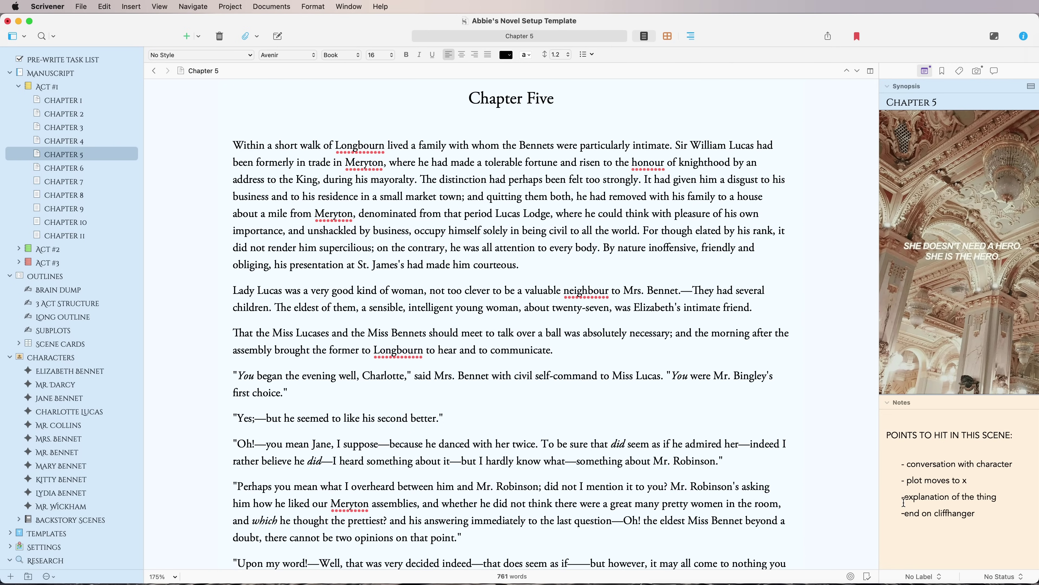
# Step: Highlight the "POINTS TO HIT IN THIS SCENE:" heading in light blue
pyautogui.moveTo(1019, 435); pyautogui.dragTo(884, 433)
pyautogui.moveTo(514, 39)
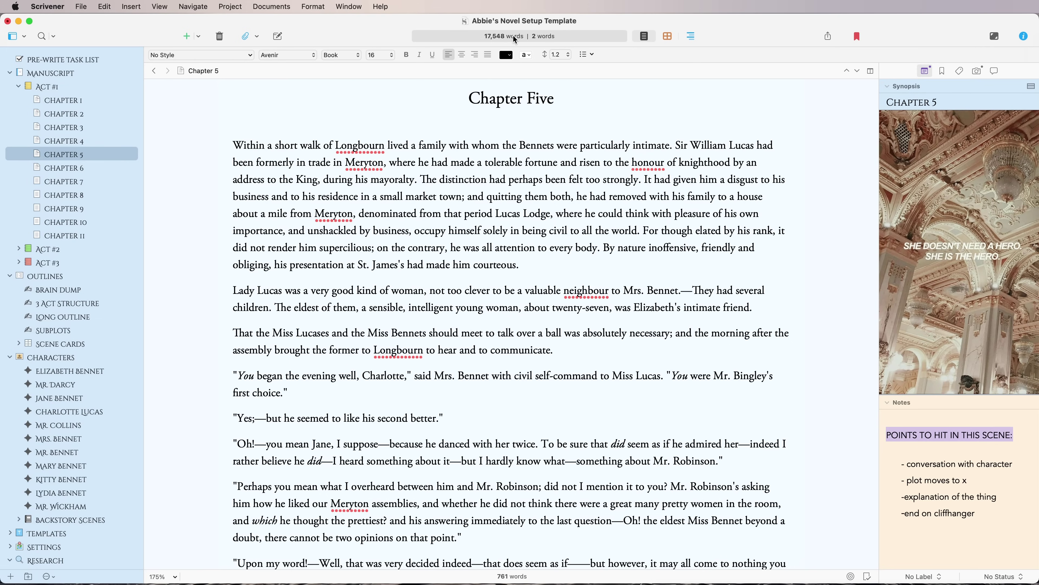
pyautogui.click(526, 55)
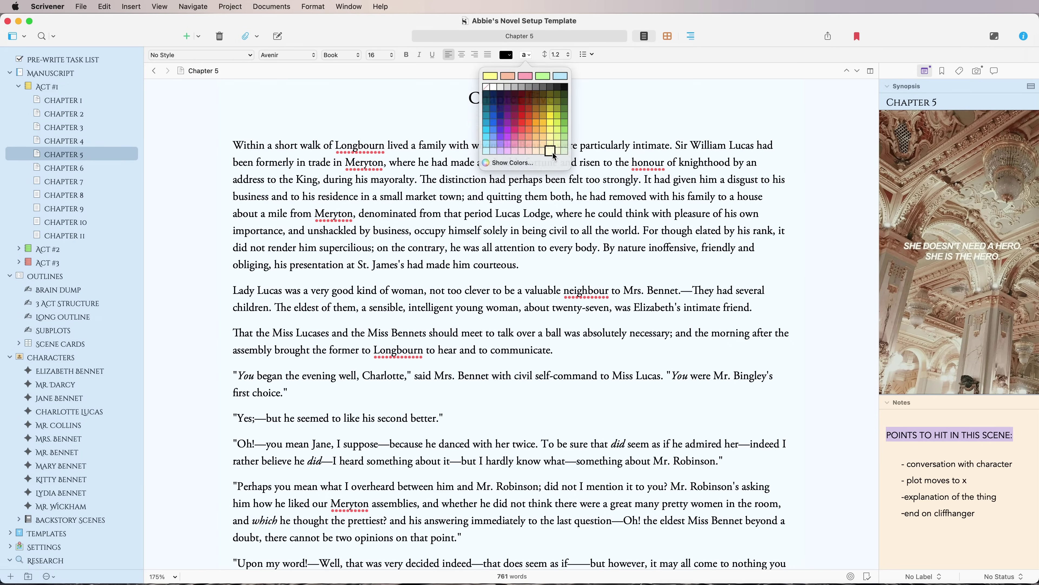
pyautogui.click(500, 149)
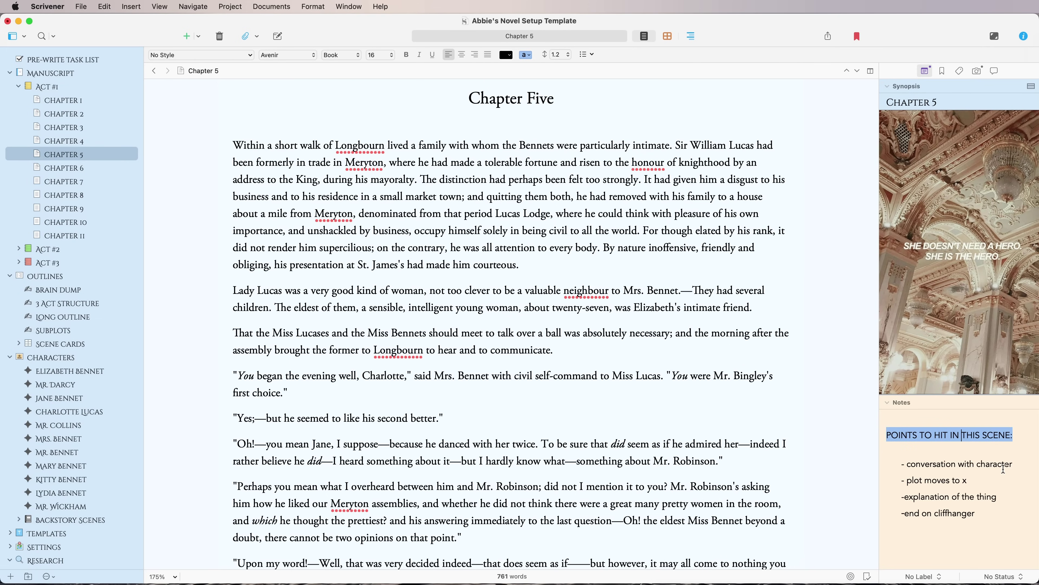
pyautogui.click(990, 482)
# Step: Replace the dash before "conversation with character" with a pencil pictograph and color it blue
pyautogui.click(905, 464)
pyautogui.press('BackSpace')
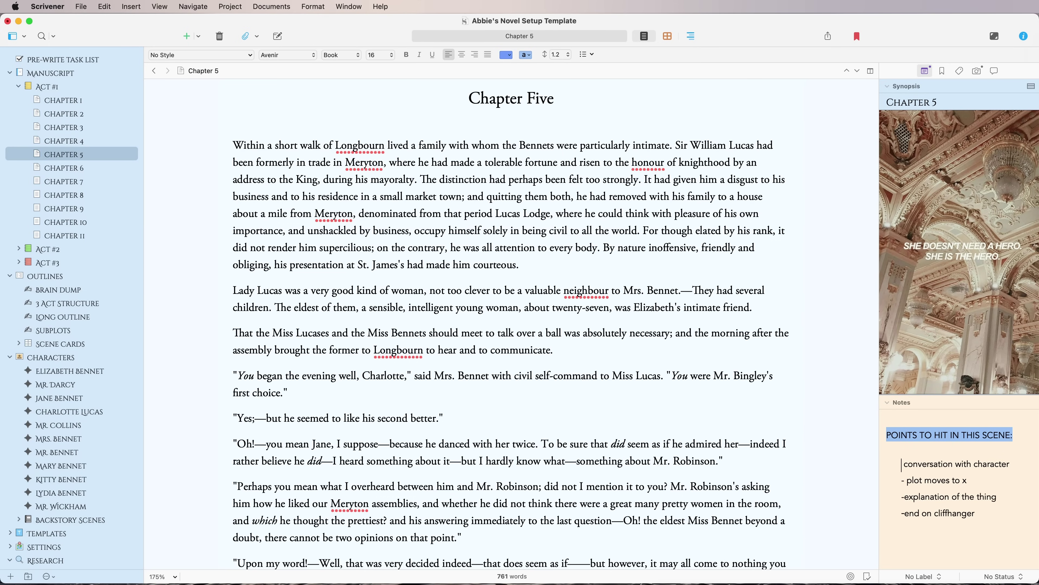
pyautogui.press('ctrl+super+space')
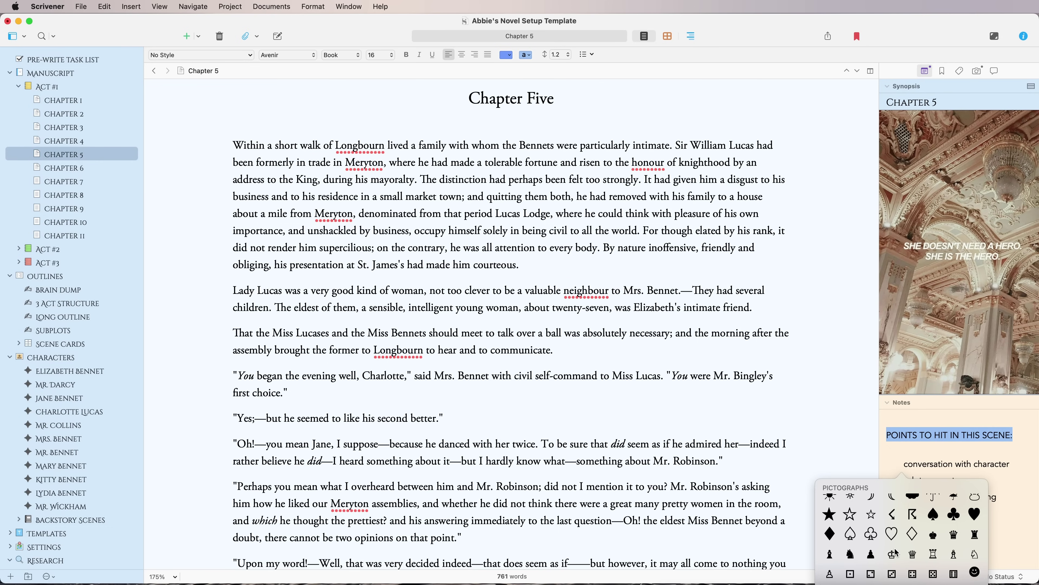
pyautogui.scroll(-3, 895, 550)
pyautogui.click(954, 517)
pyautogui.moveTo(910, 464); pyautogui.dragTo(900, 464)
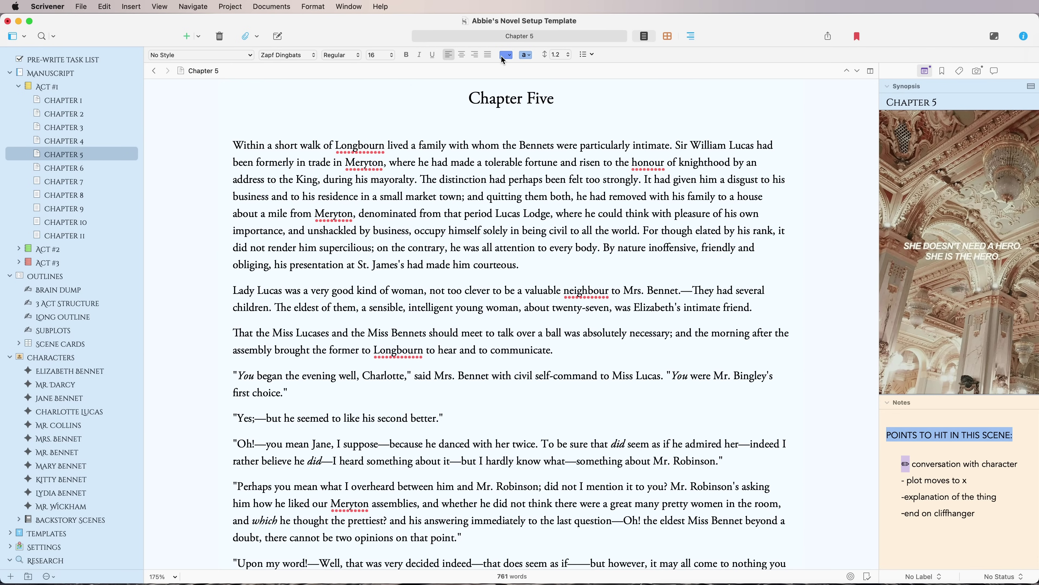
pyautogui.click(504, 54)
pyautogui.click(915, 461)
# Step: Copy the blue pencil pictograph over the dashes of the remaining three scene points in Chapter 5's notes
pyautogui.moveTo(910, 461)
pyautogui.mouseDown()
pyautogui.moveTo(889, 462)
pyautogui.moveTo(911, 462)
pyautogui.moveTo(902, 463)
pyautogui.mouseUp()
pyautogui.press('Down')
pyautogui.write('✏')
pyautogui.press('BackSpace')
pyautogui.press('BackSpace')
pyautogui.press('Left')
pyautogui.press('Left')
pyautogui.press('BackSpace')
pyautogui.write('✏')
pyautogui.press('Left')
pyautogui.press('Left')
pyautogui.press('BackSpace')
pyautogui.write('✏')
pyautogui.click(995, 557)
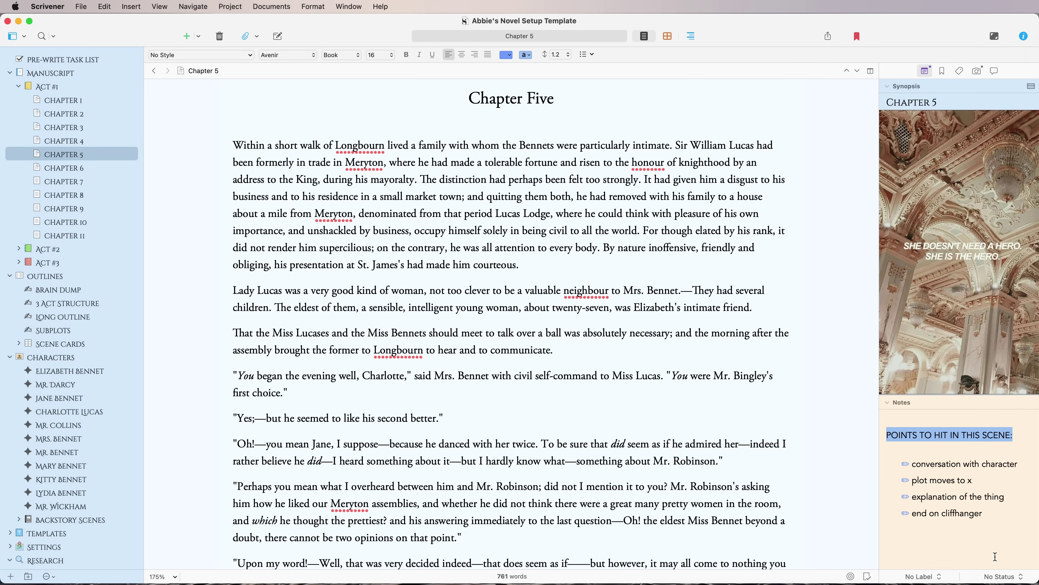
pyautogui.click(766, 414)
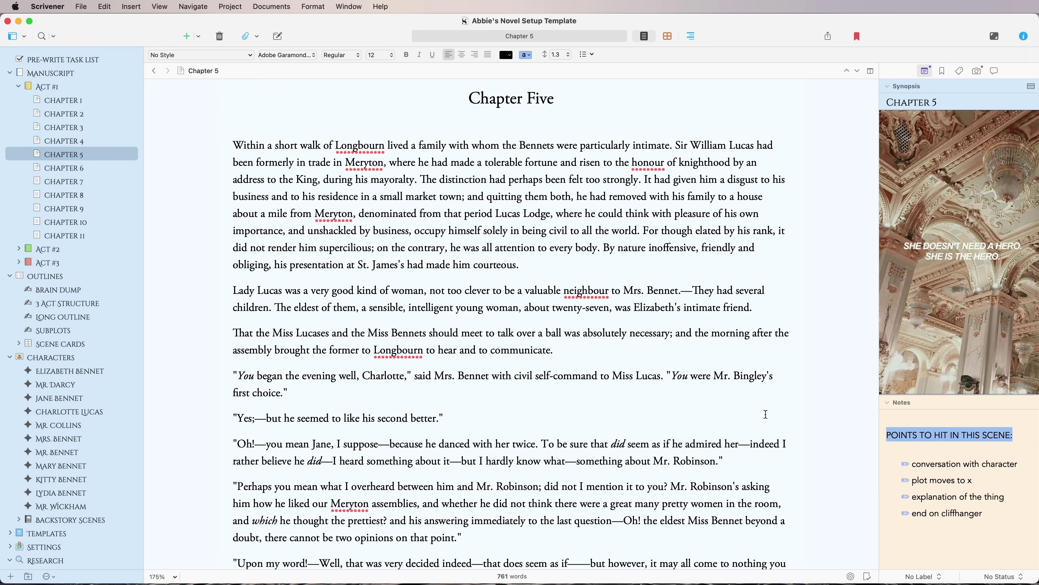